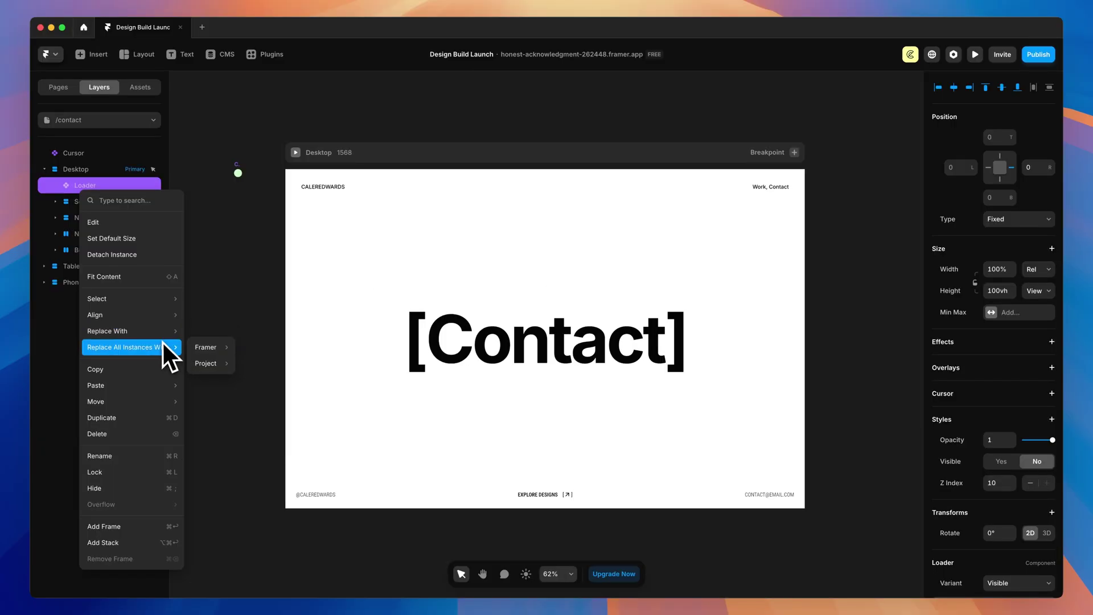
Make the Loader visible, then preview the site, open Work and narrow it to Phone width.
click(100, 492)
click(980, 52)
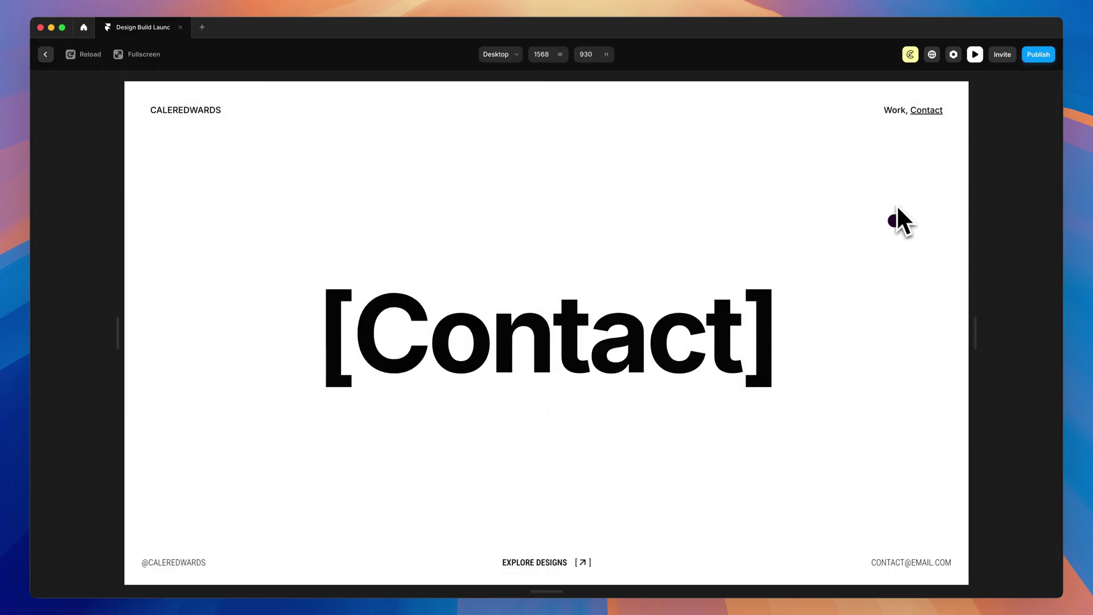
click(921, 108)
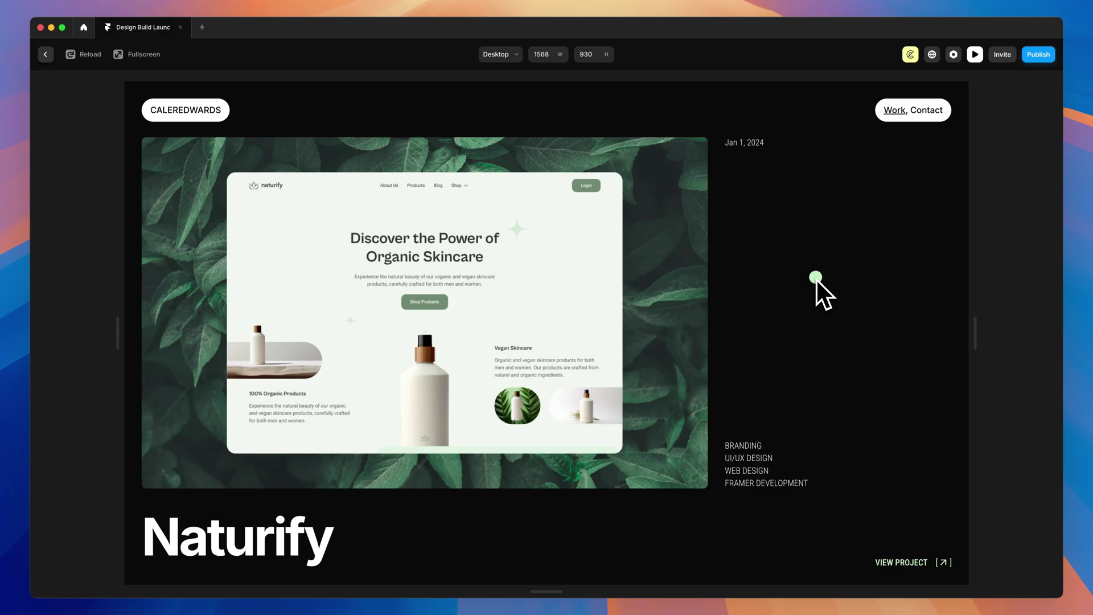
drag(971, 344, 726, 346)
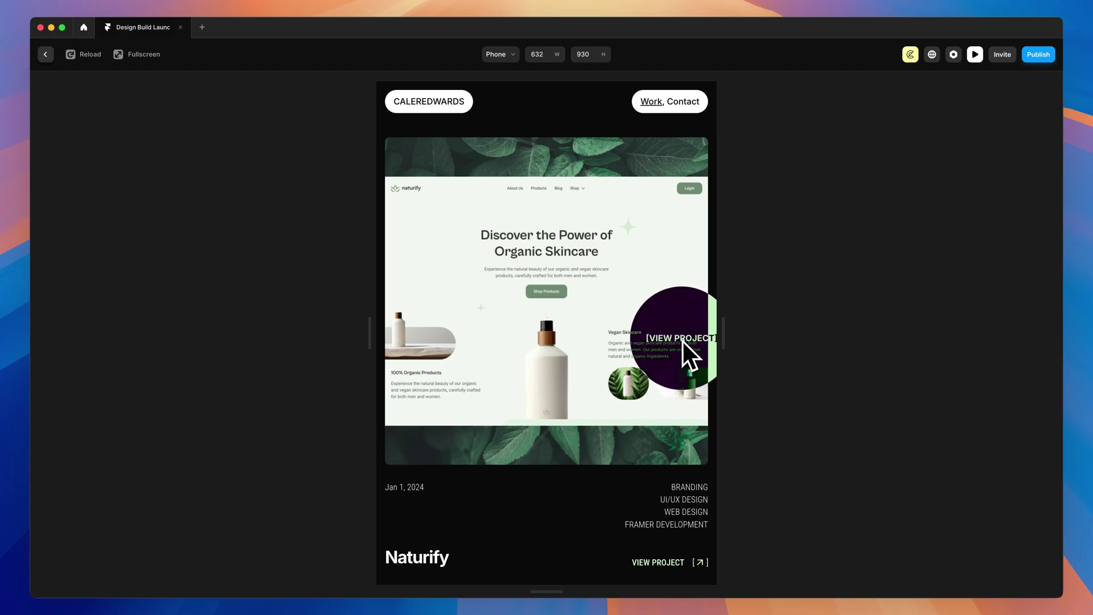
Leave the preview and draw a two-column stack on the empty Home canvas.
key(Escape)
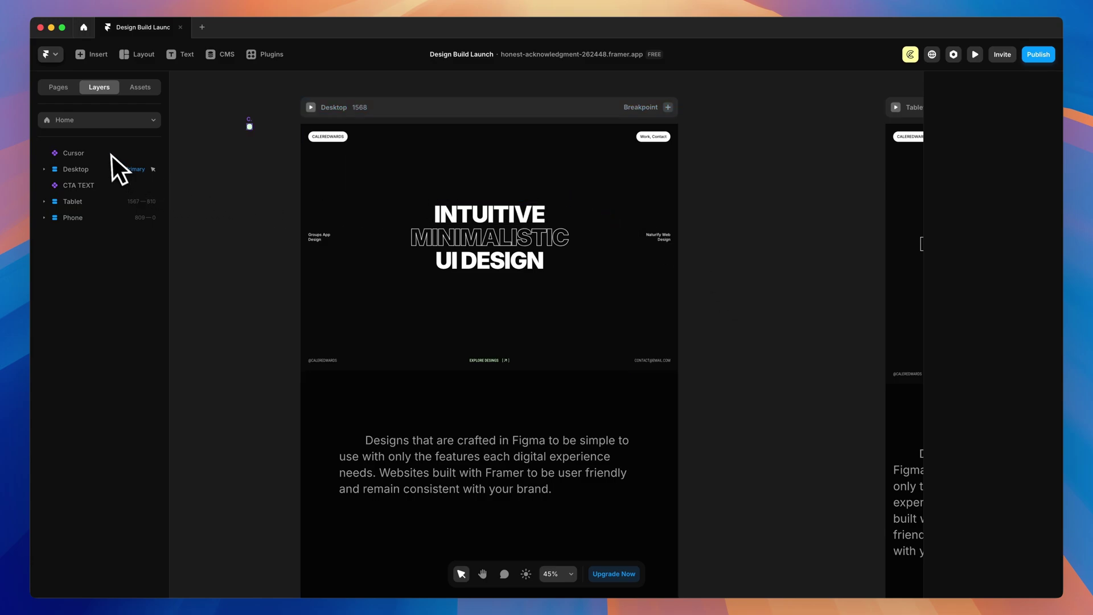
scroll(461, 313, left, 10)
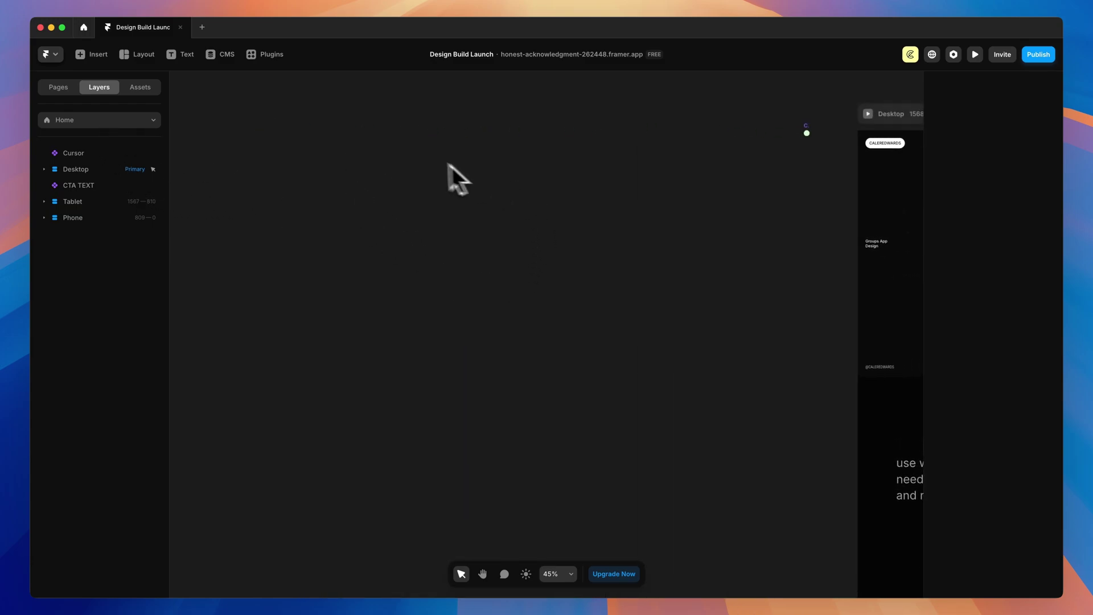
click(138, 58)
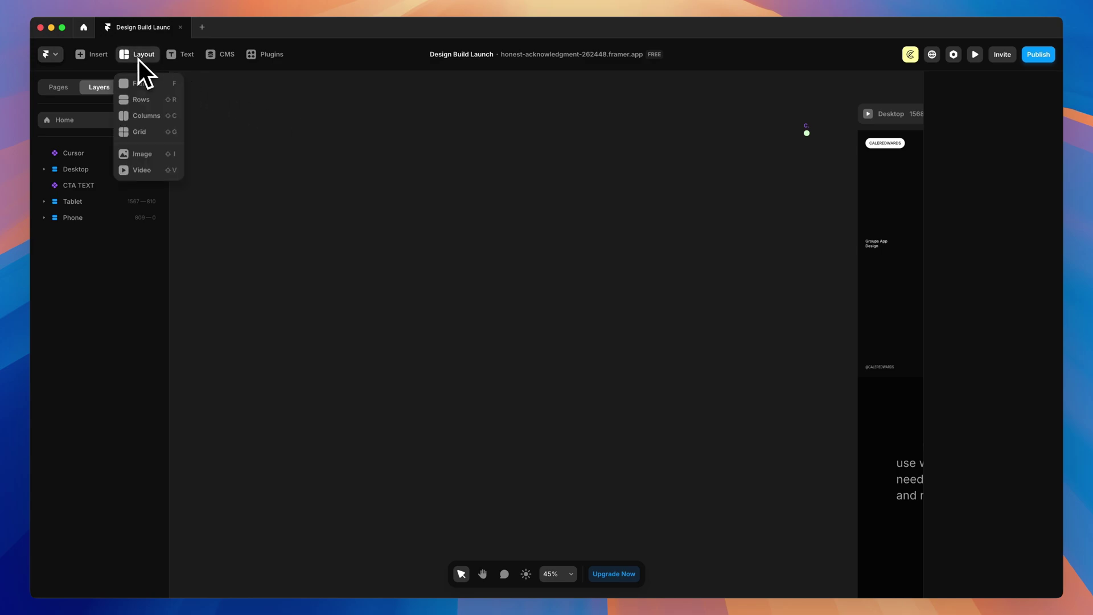
click(146, 116)
drag(231, 141, 708, 457)
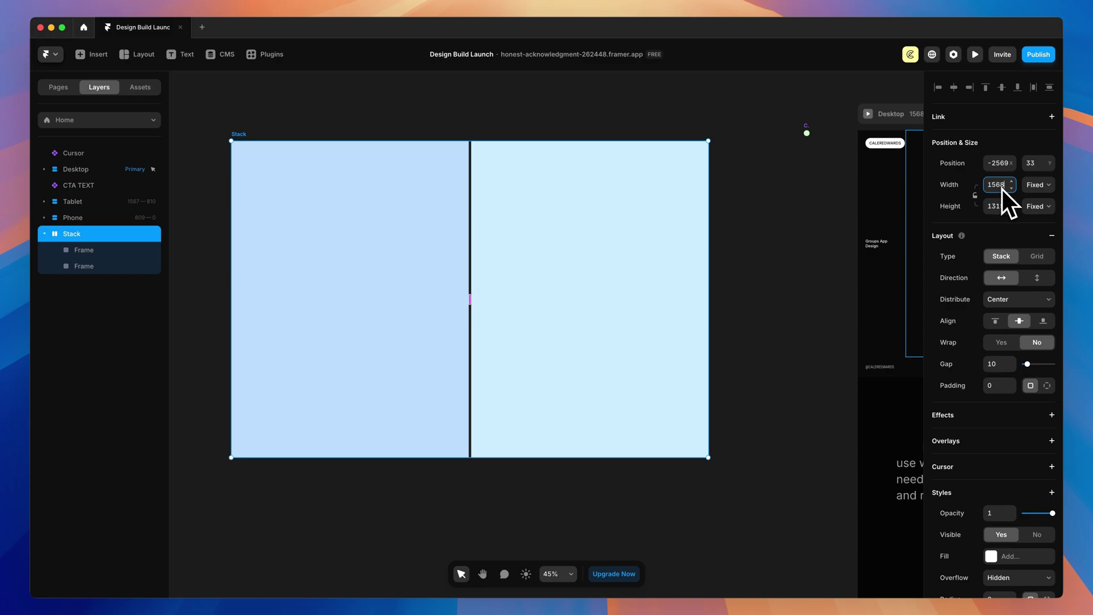
Size the stack to 1568 × 1024 and delete its right-hand frame.
key(Tab)
text(102)
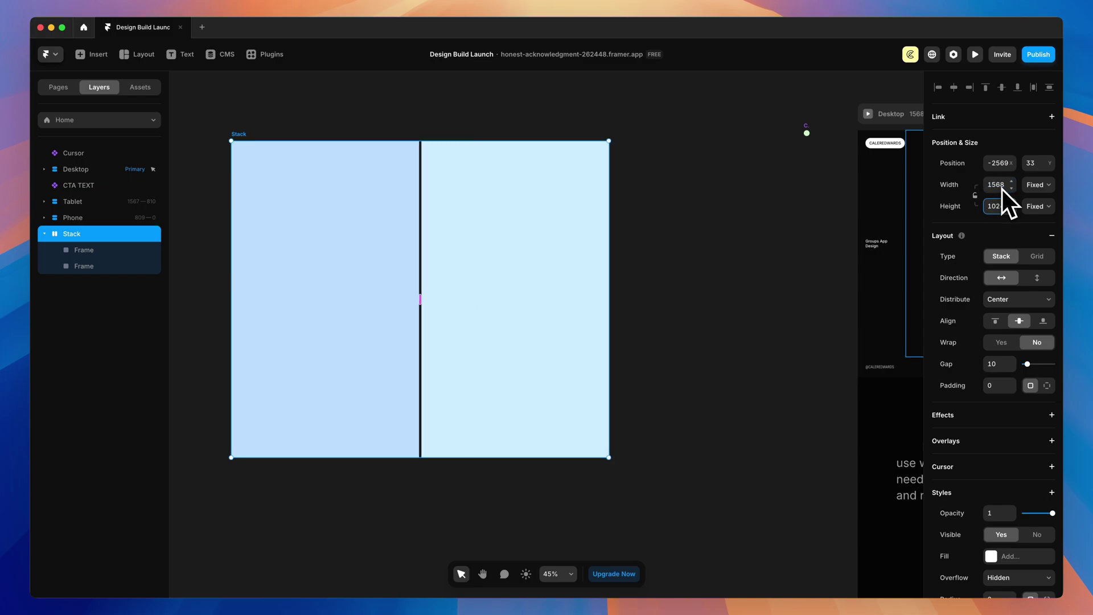
text(4)
key(Return)
key(shift+2)
click(629, 220)
key(BackSpace)
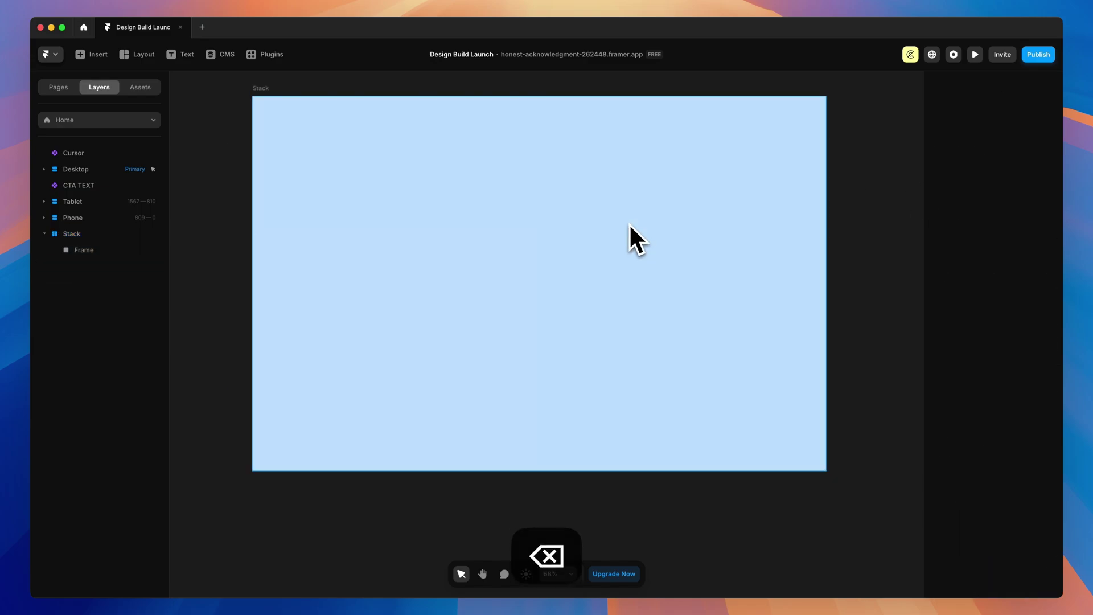
Rename the stack to 'Loader' and its inner frame to 'Crop Section'.
double_click(72, 236)
text(Loader)
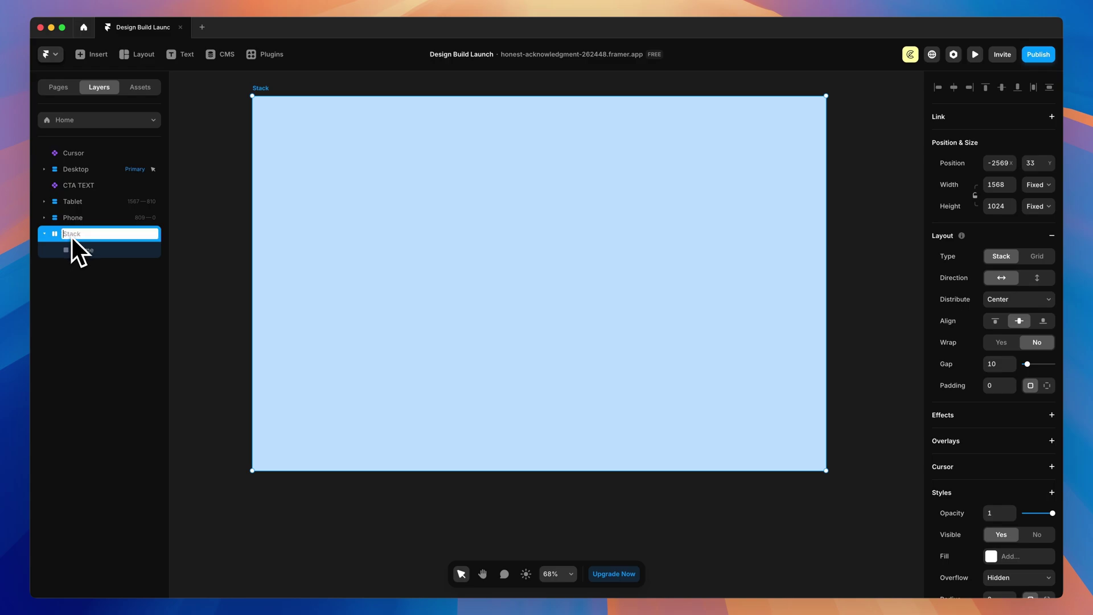
key(Return)
double_click(81, 250)
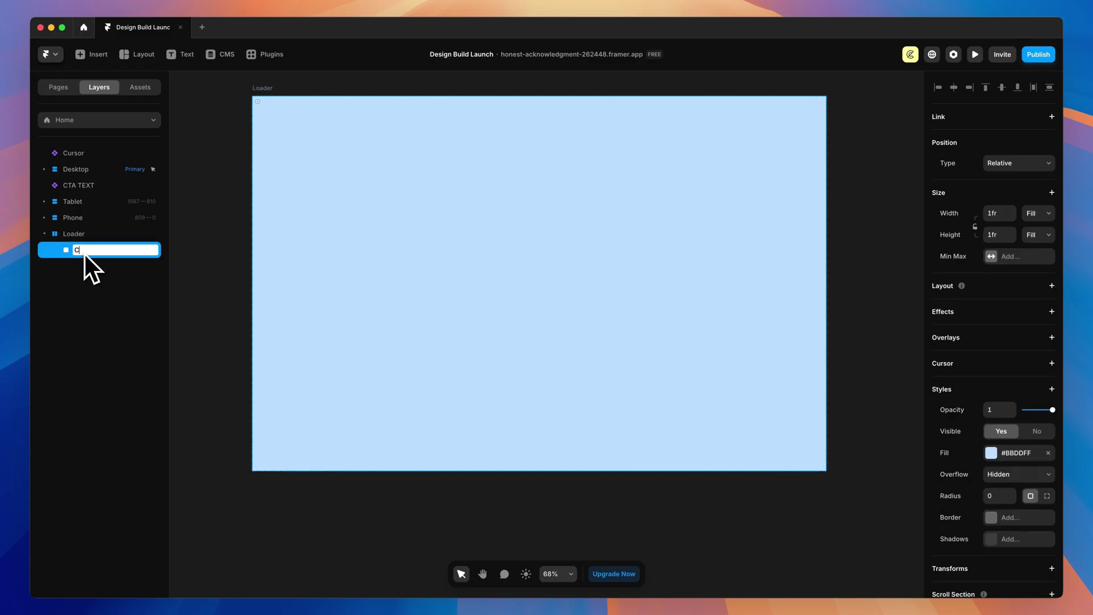
text(Crop Section)
key(Return)
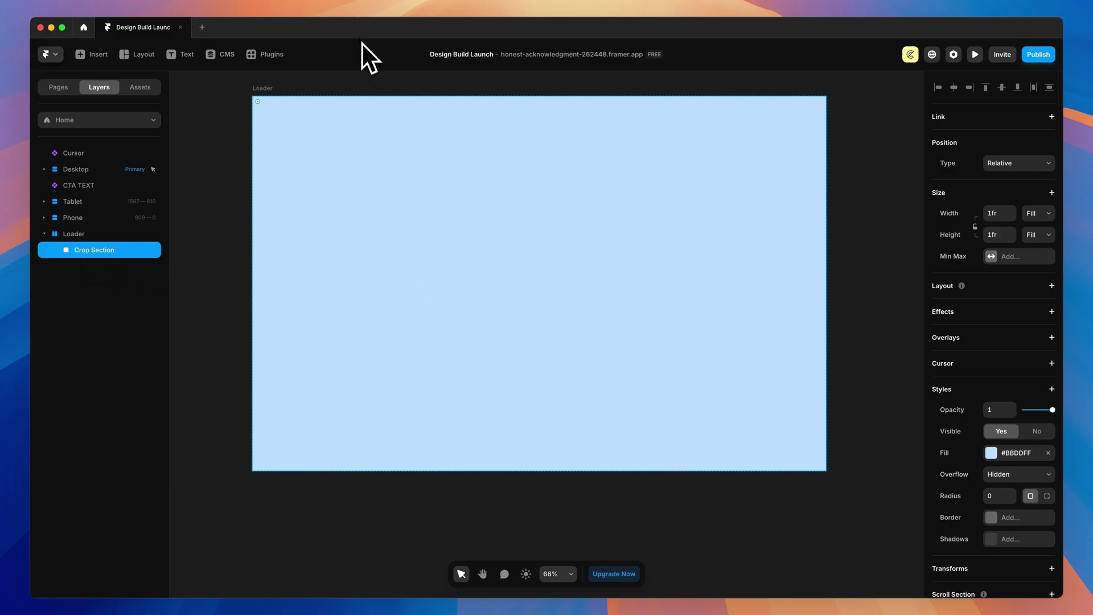
Draw a new frame inside Crop Section filled with the Primary green style.
key(f)
mouse_move(317, 150)
mouse_down()
mouse_move(627, 421)
mouse_move(718, 412)
mouse_up()
scroll(989, 450, down, 2)
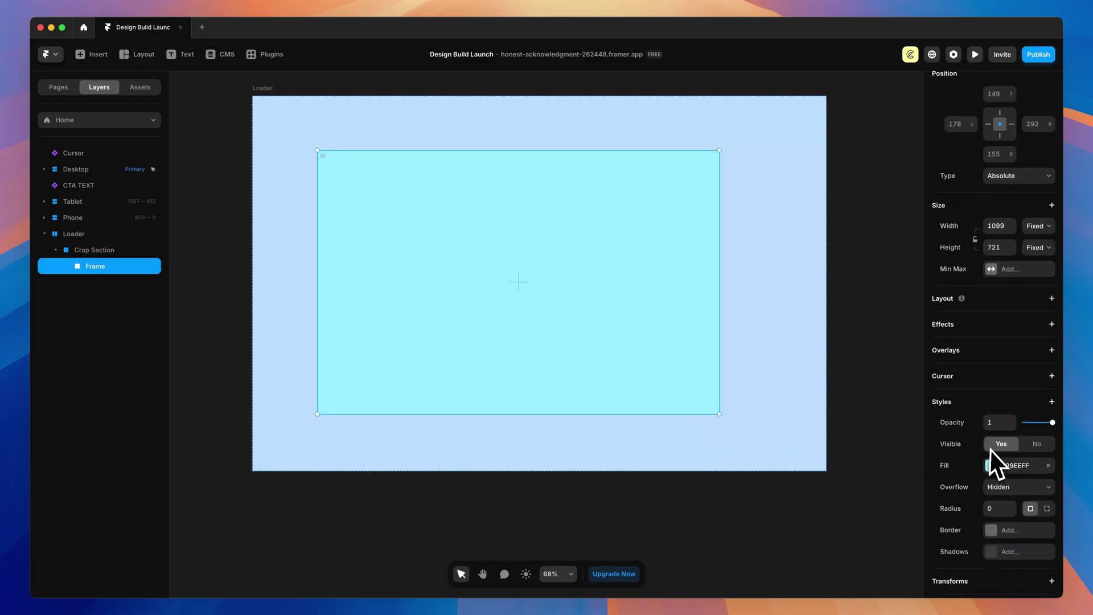
click(991, 468)
click(800, 573)
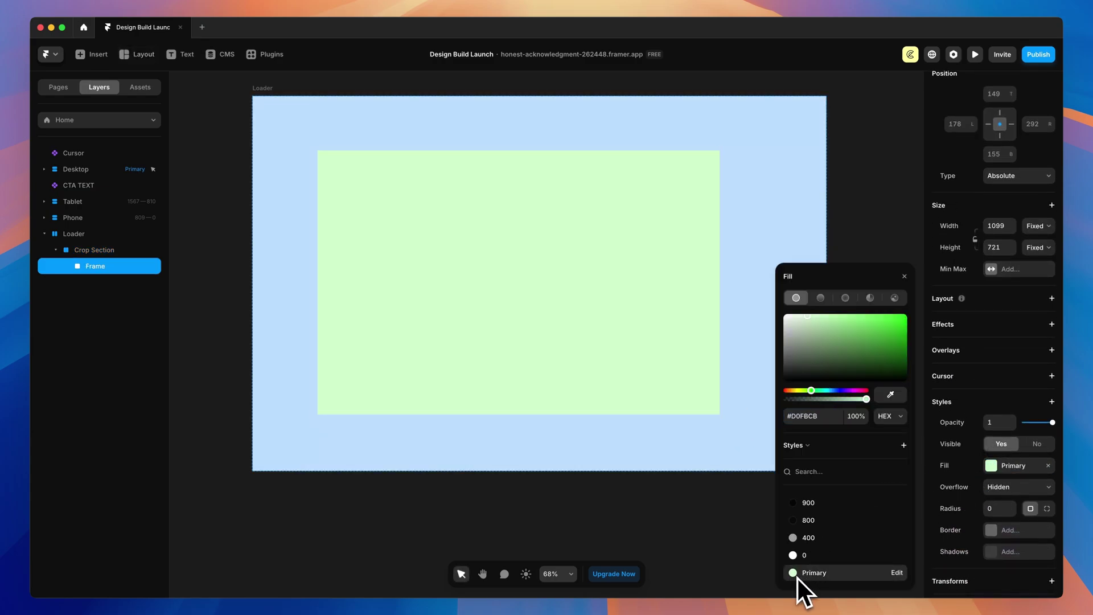
Remove Crop Section's blue fill, set Loader's gap to 0, and keep Crop Section's width at Fill.
click(98, 250)
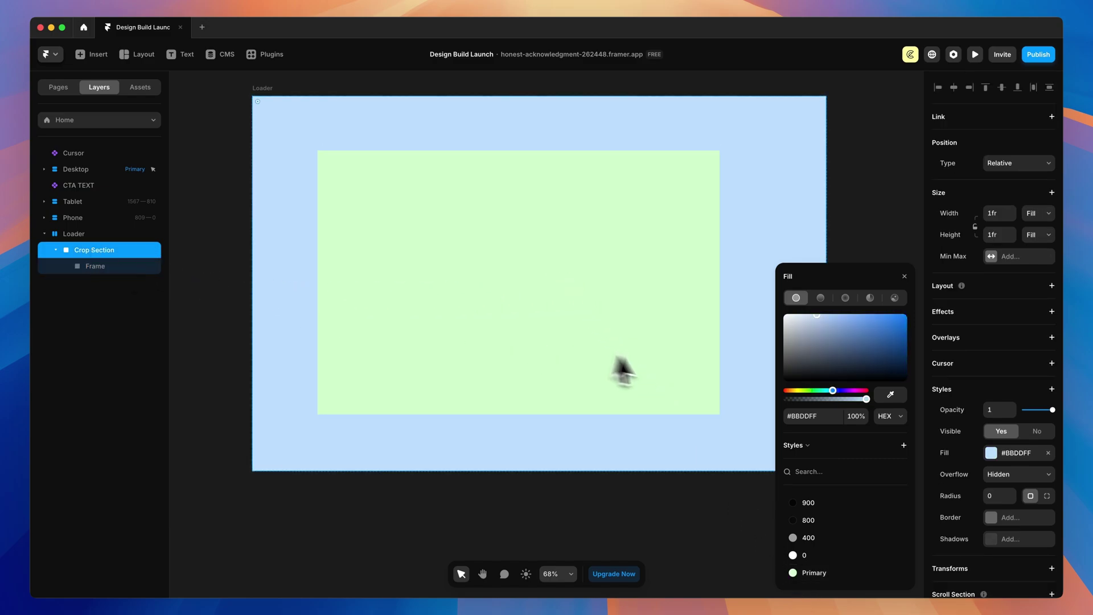
click(1049, 456)
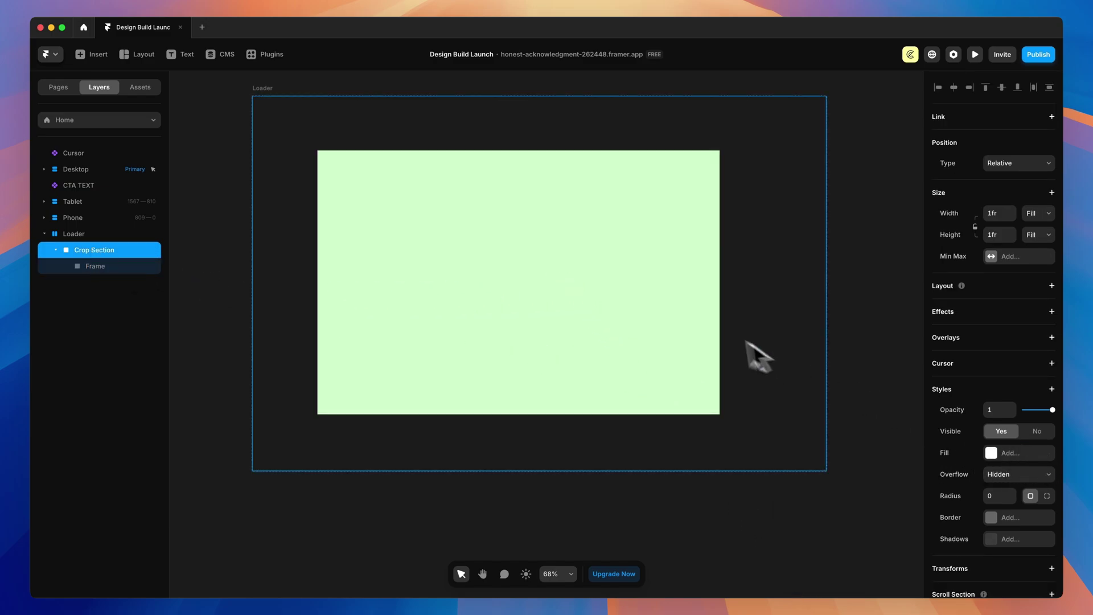
click(74, 234)
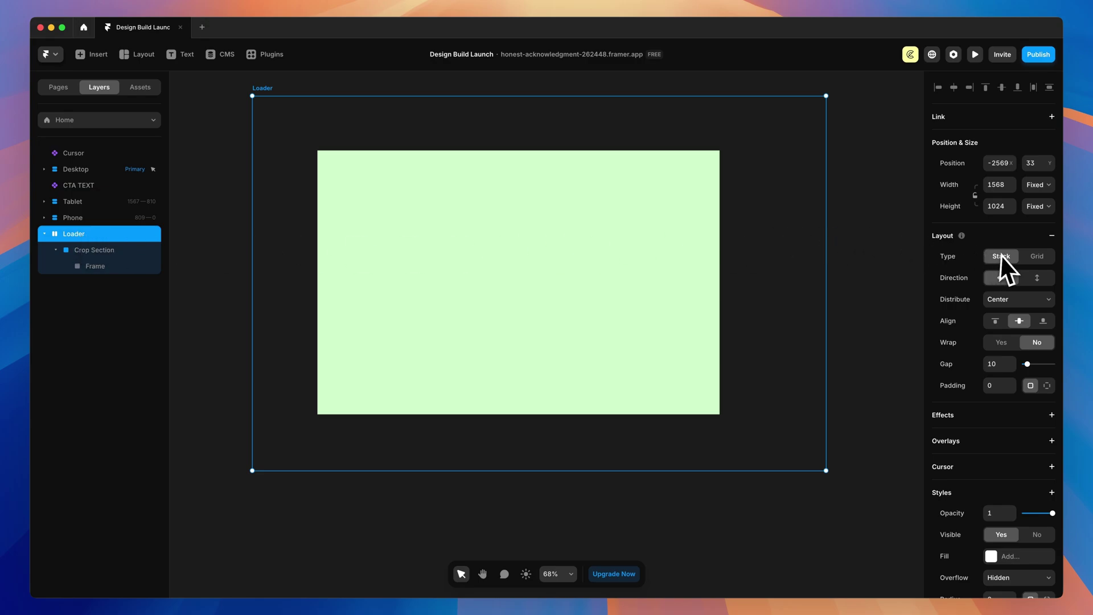
drag(1030, 363, 1020, 366)
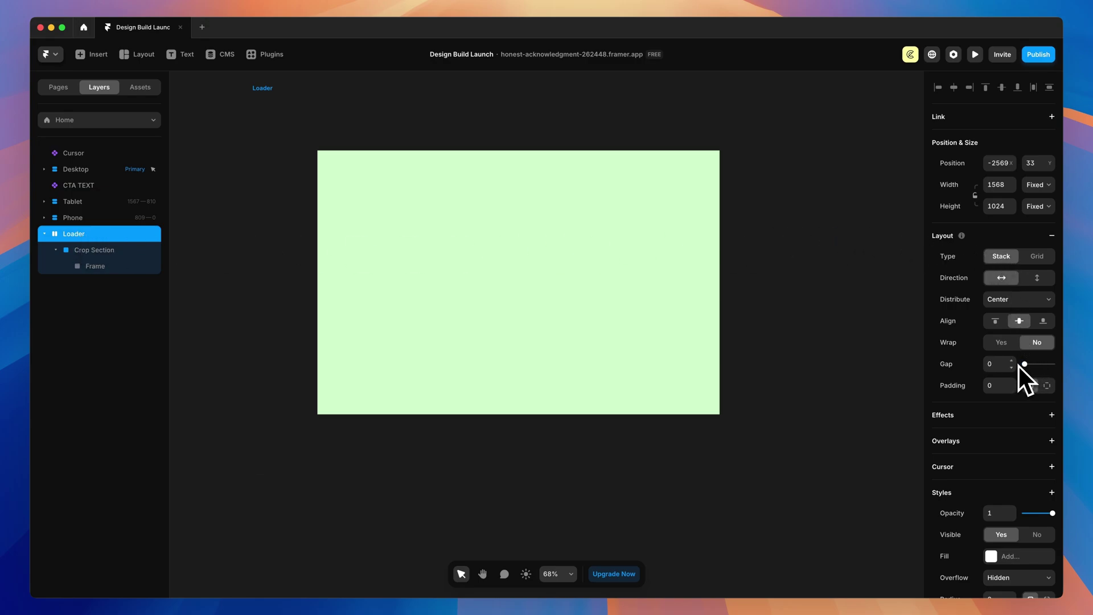
click(103, 254)
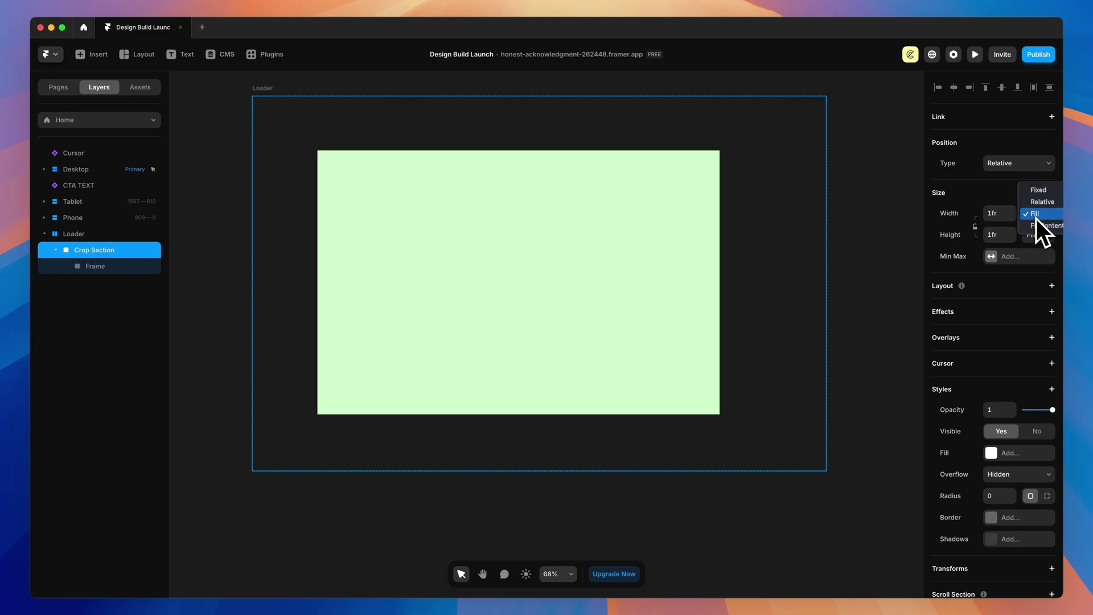
click(1036, 217)
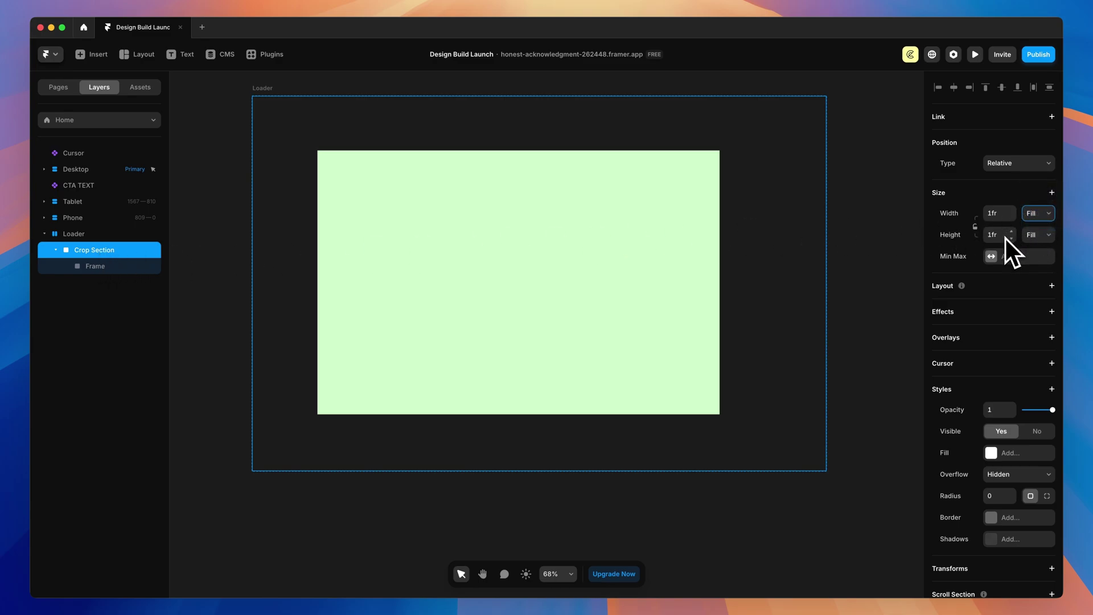
Pin the green frame to fill its Crop Section and duplicate Crop Section to six copies.
click(98, 266)
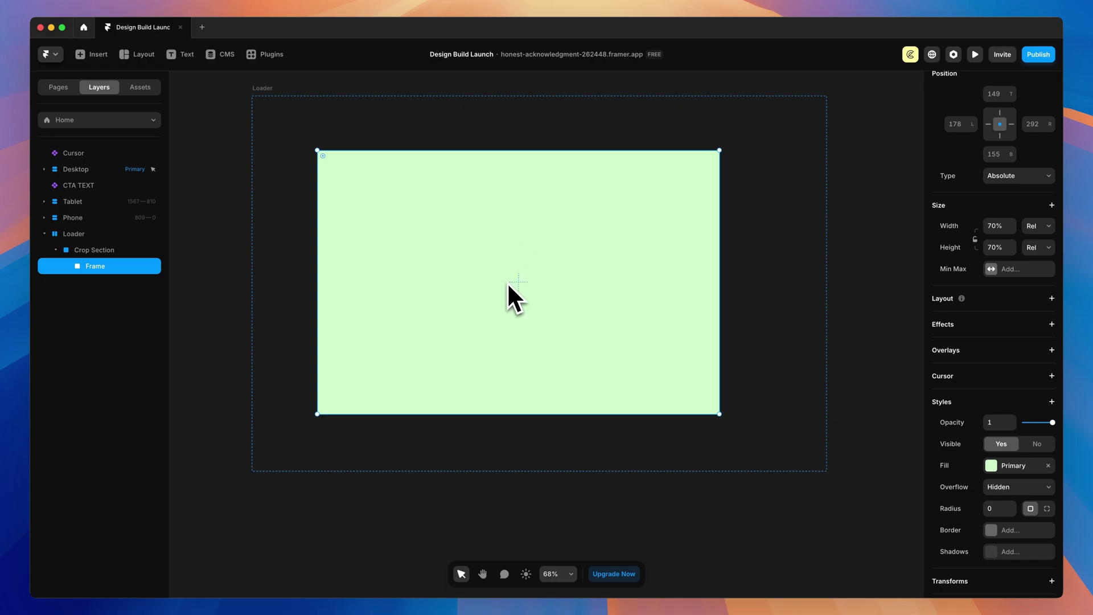
key(super+z)
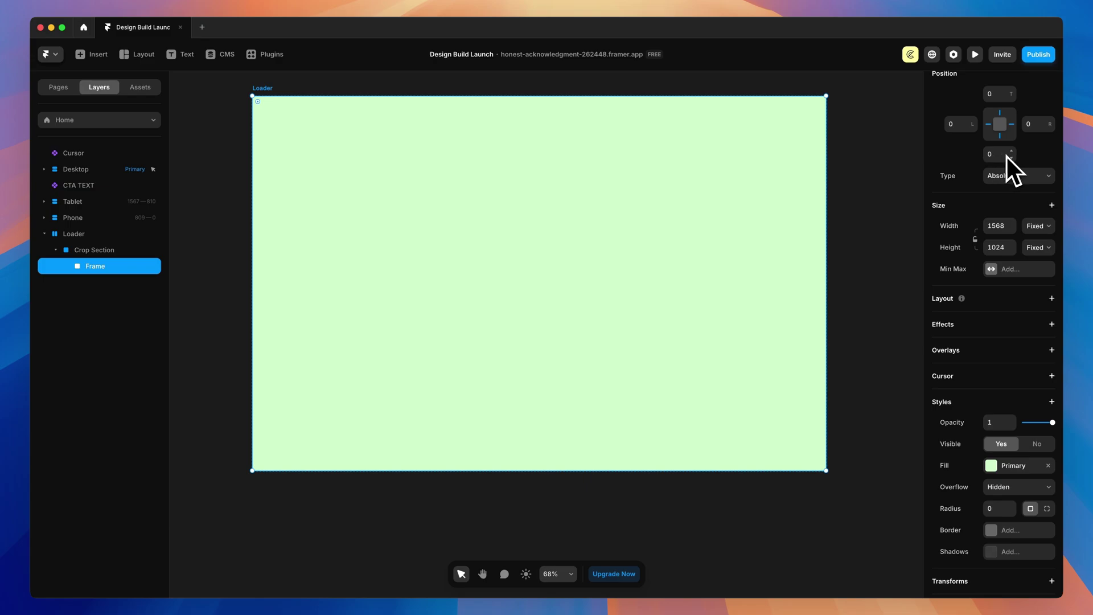
key(super+z)
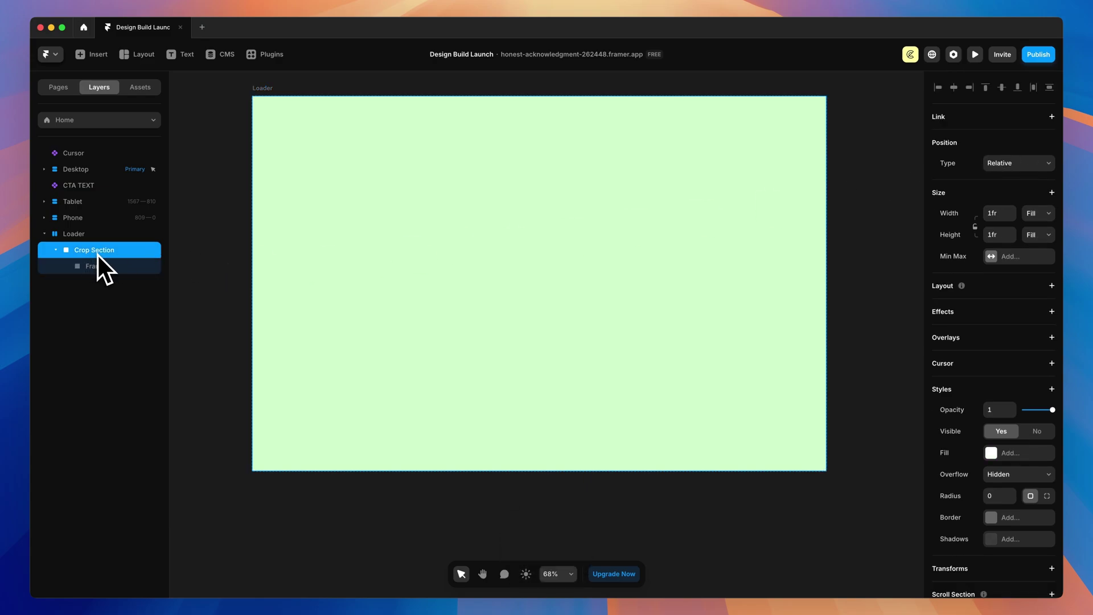
key(super+d)
key(super+d)
key(super+d)
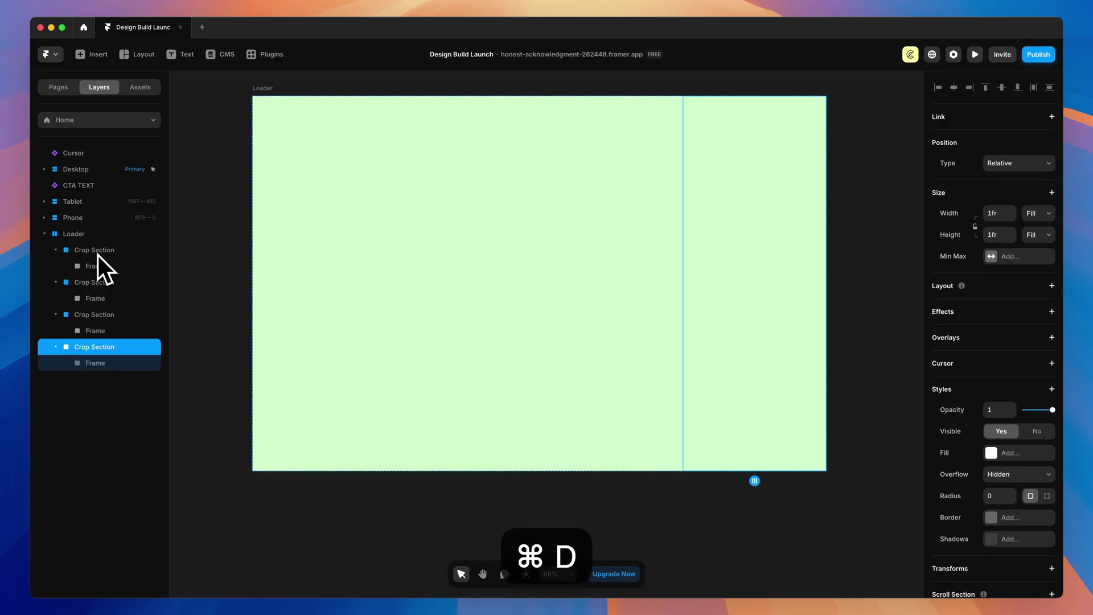
key(super+d)
key(super+d)
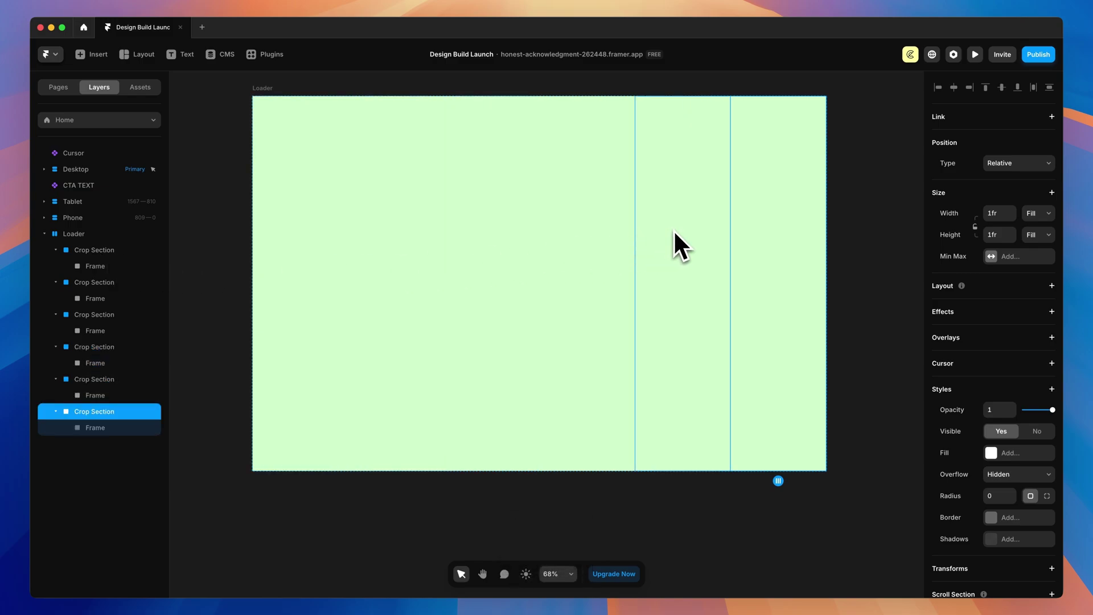
click(242, 116)
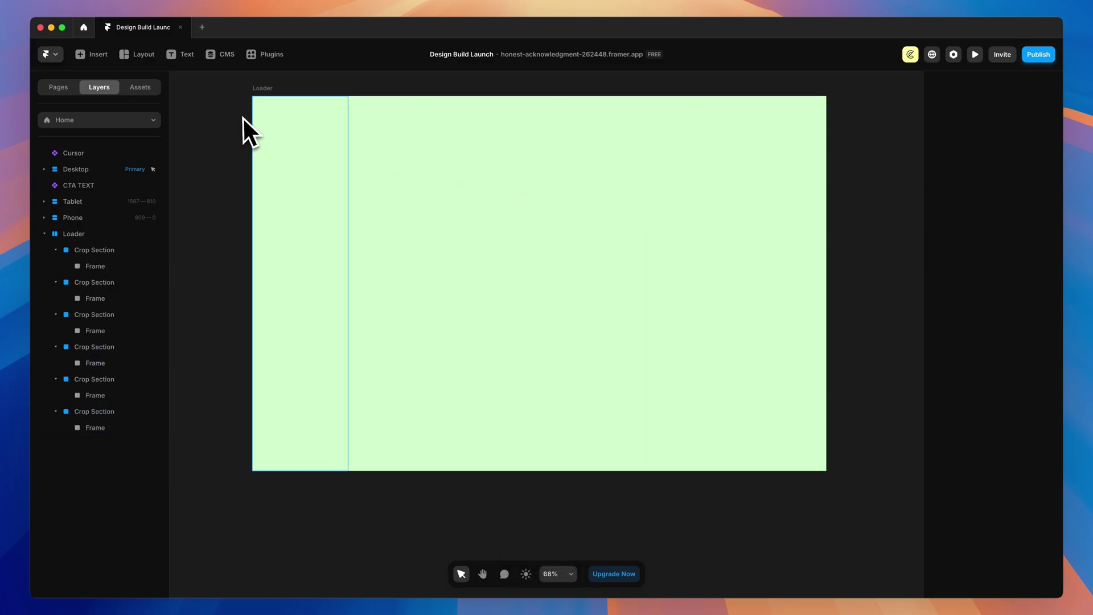
Turn the Loader stack into a component and add a second variant.
right_click(264, 91)
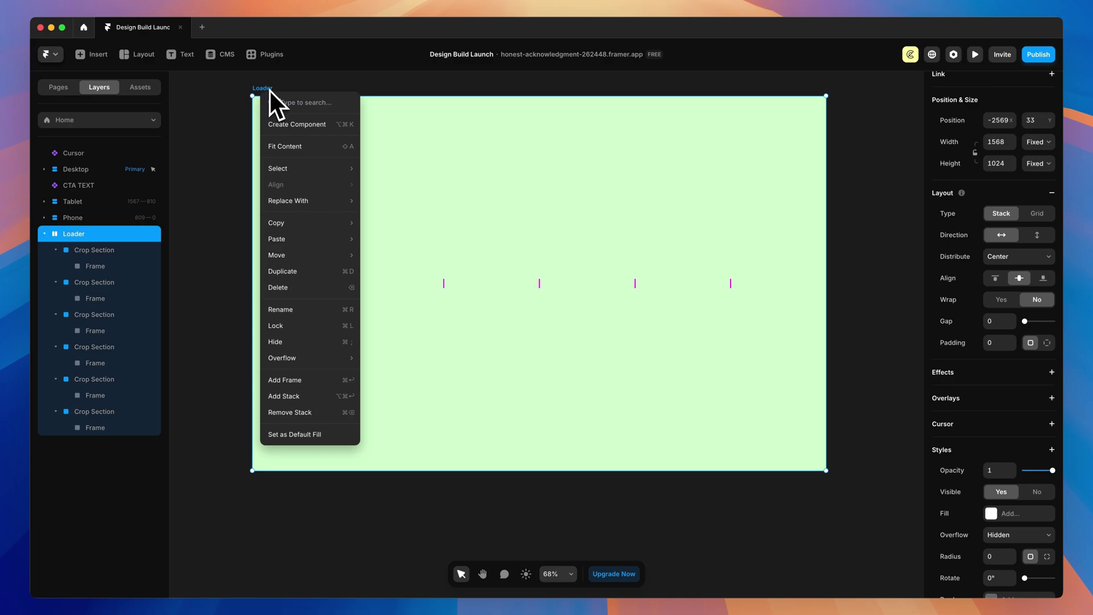
click(291, 127)
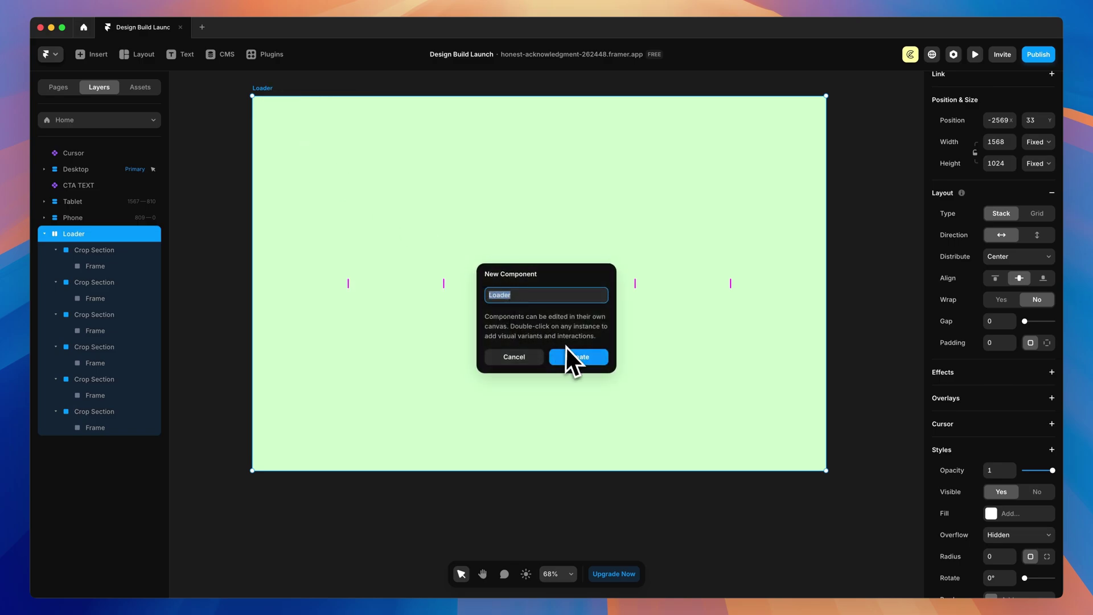
click(578, 355)
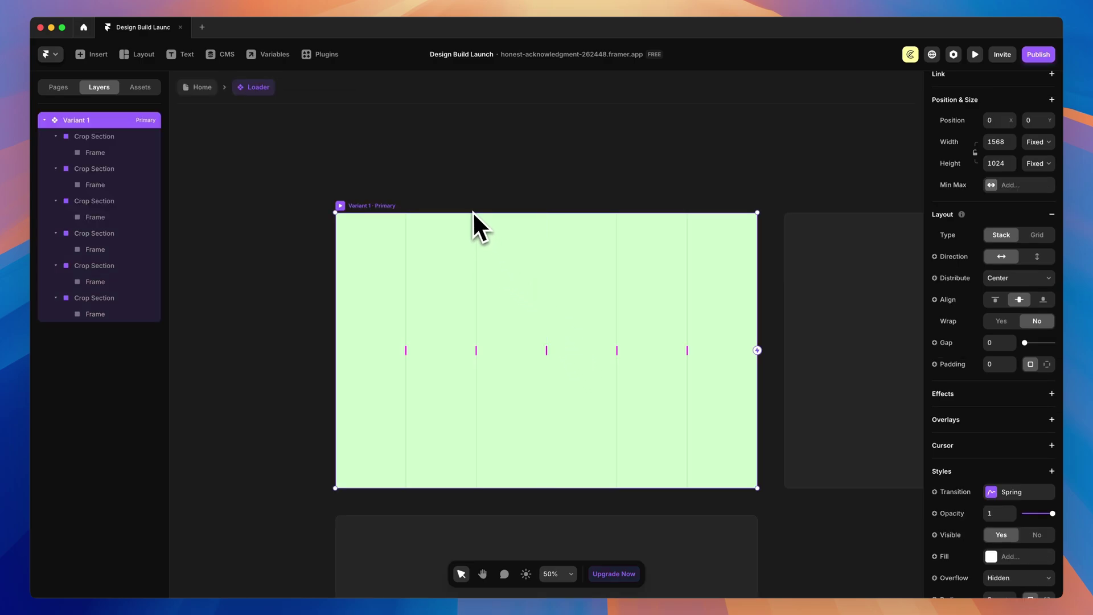
scroll(466, 205, right, 5)
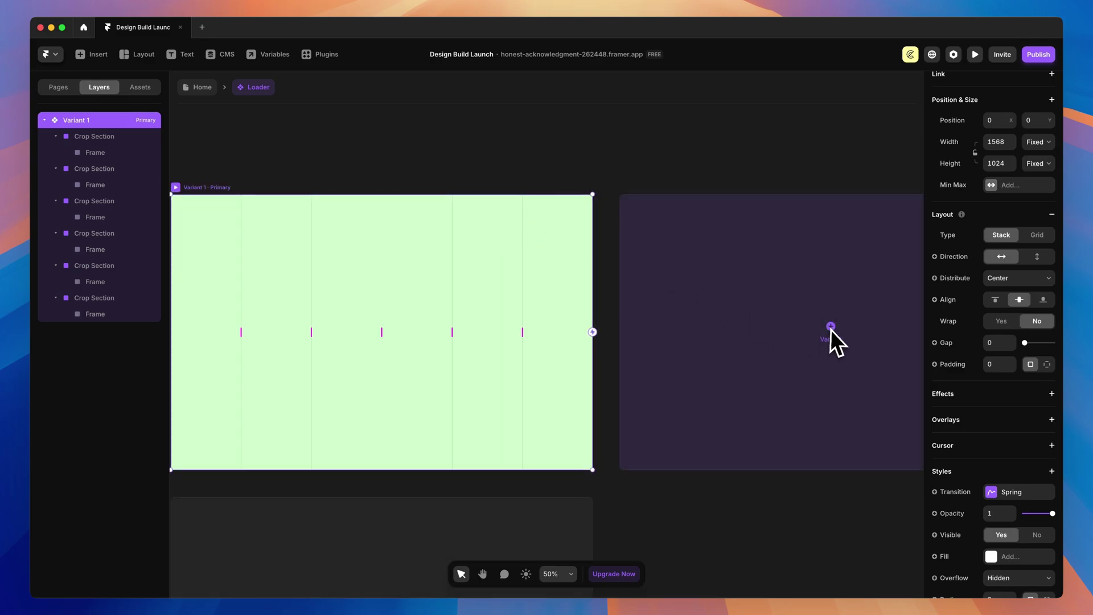
click(830, 327)
Rename the first variant 'Visible' and the second 'Hidden'.
click(84, 121)
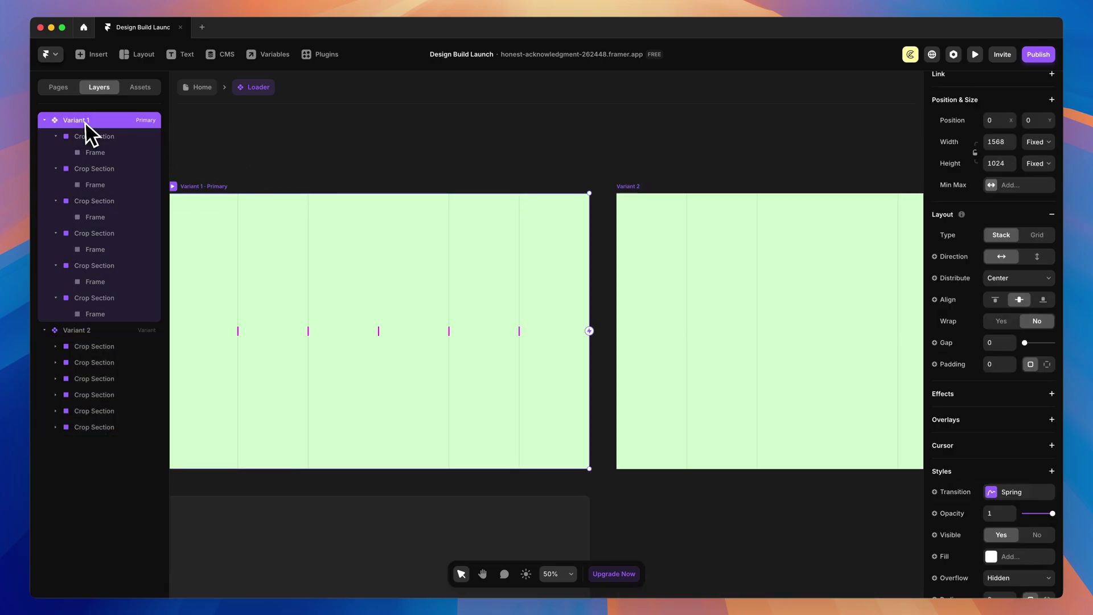
double_click(84, 122)
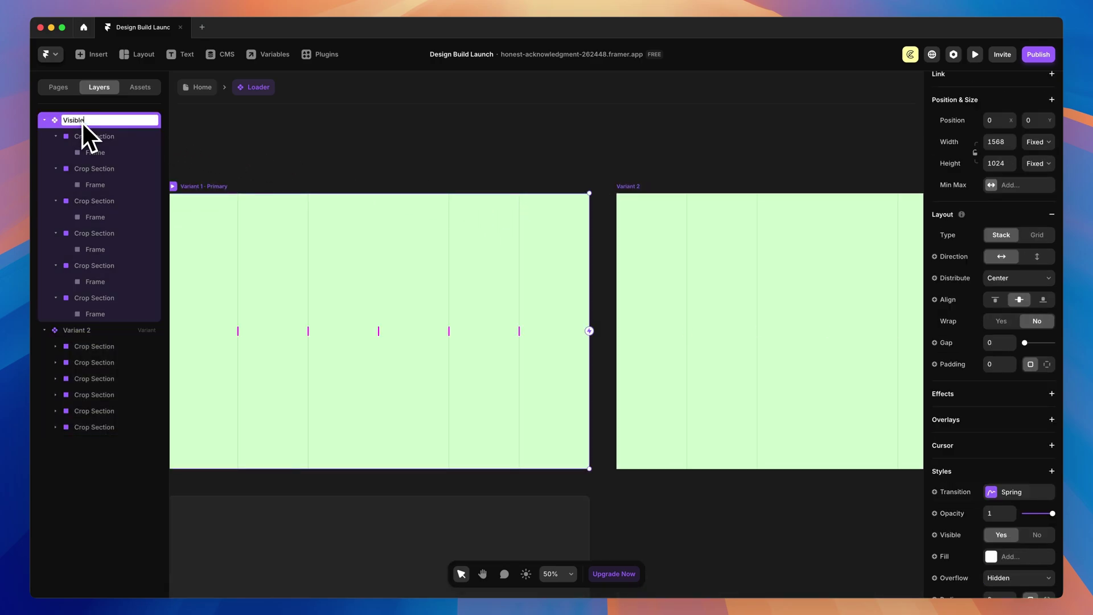
text(Visible)
double_click(84, 331)
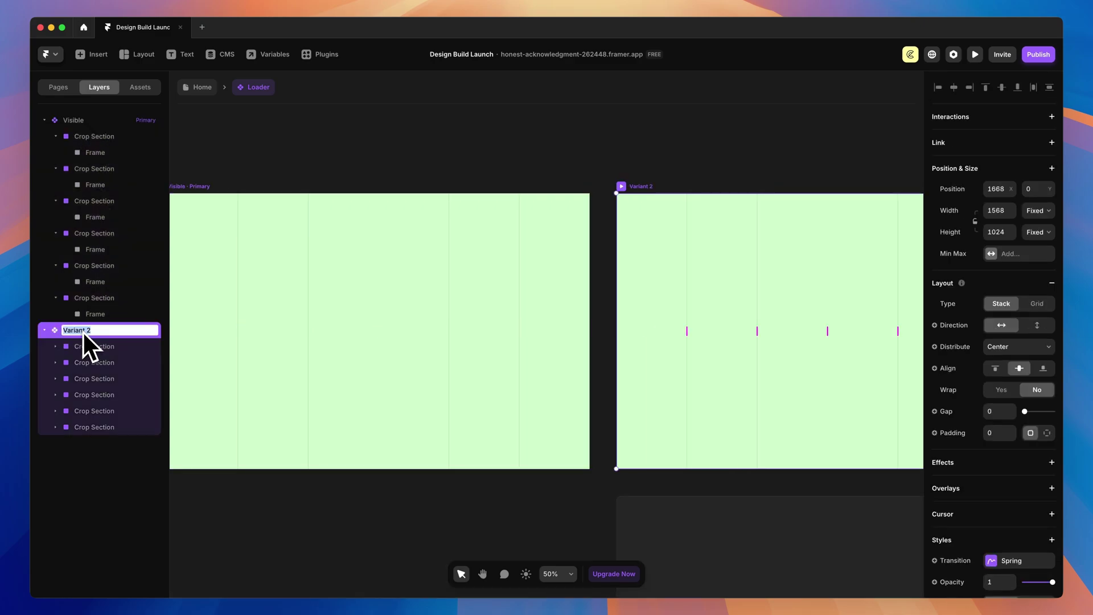
text(Hidden)
key(Return)
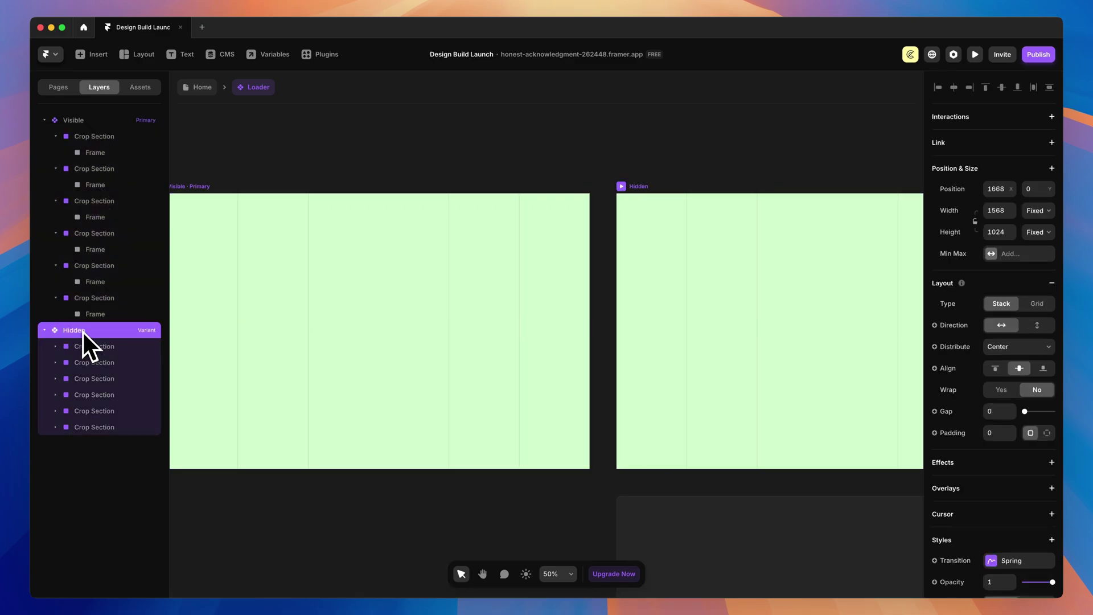
key(Escape)
scroll(384, 150, right, 10)
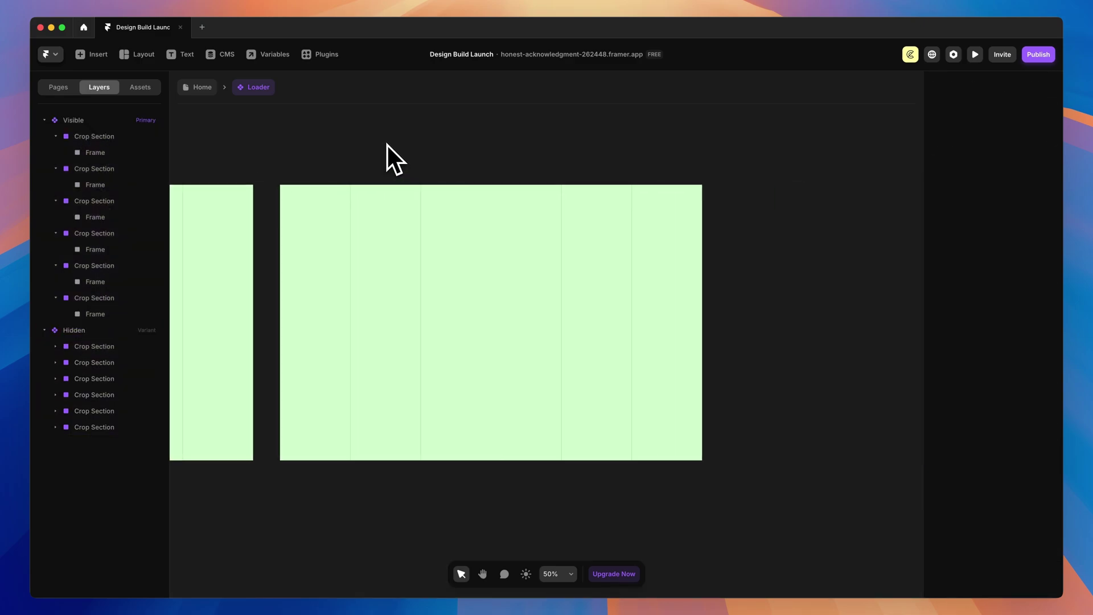
Set the first Hidden-variant crop frame to Top -100 and Height 1.
click(336, 240)
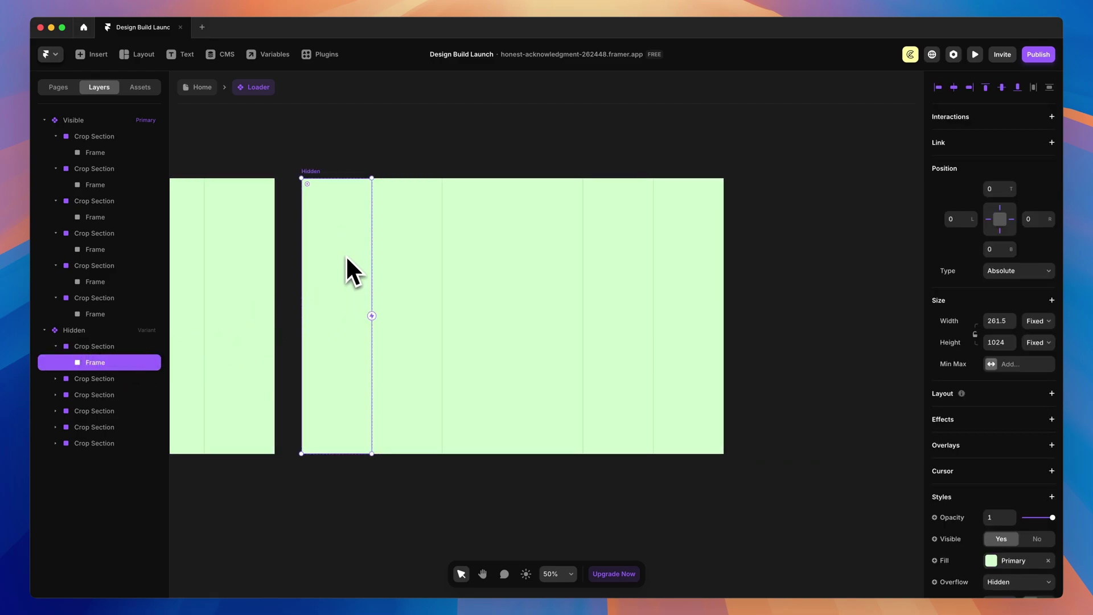
click(991, 193)
text(-100)
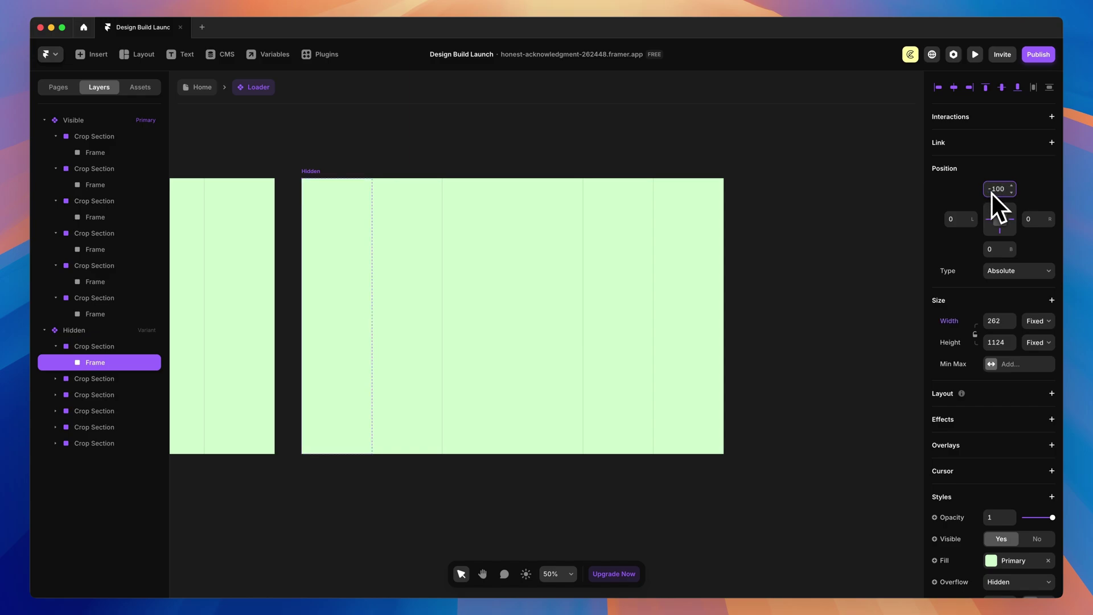
key(Return)
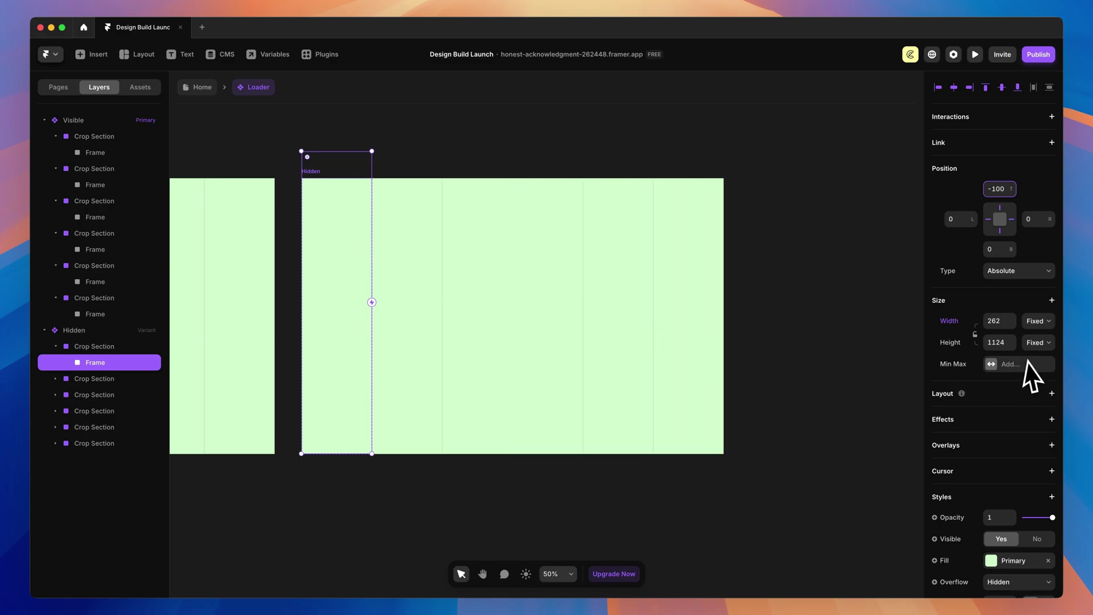
click(1001, 345)
key(Down)
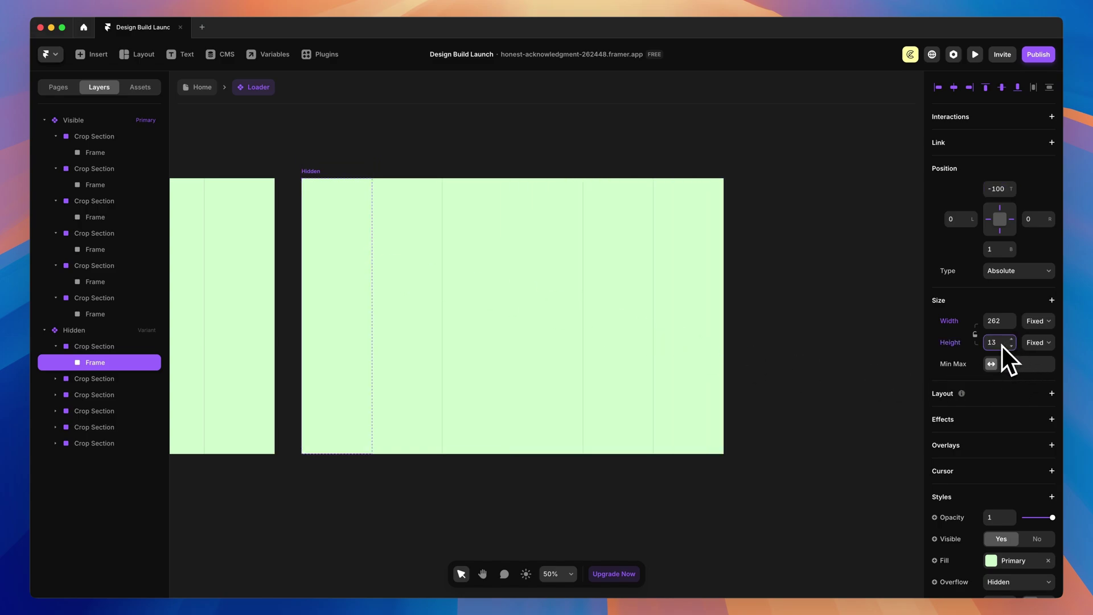
text(13)
key(BackSpace)
key(Return)
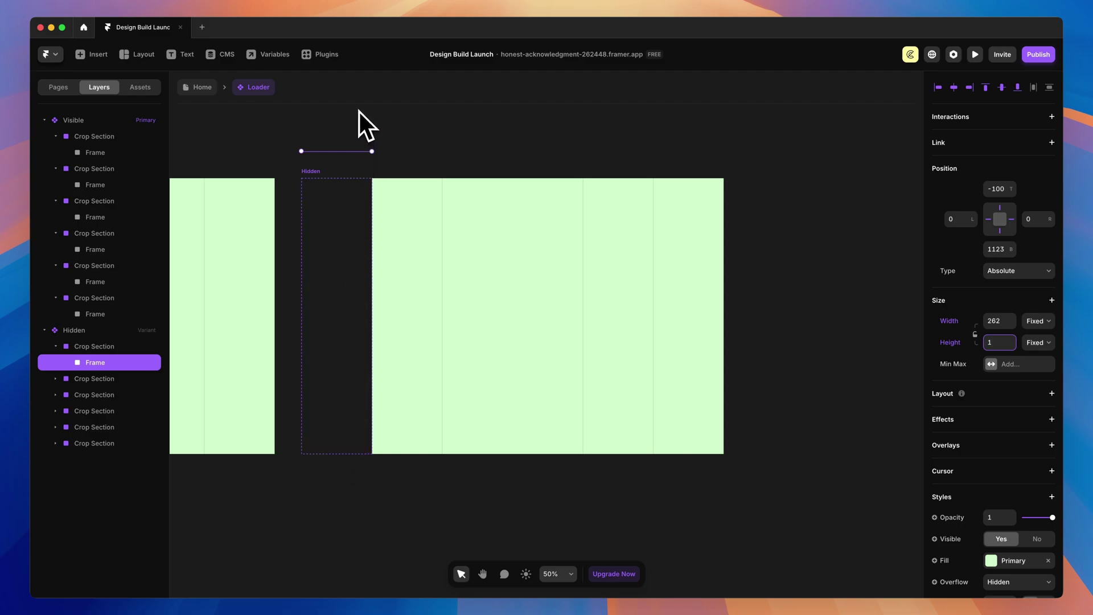
Multi-select the green frames in the remaining five Crop Sections.
click(58, 379)
click(93, 394)
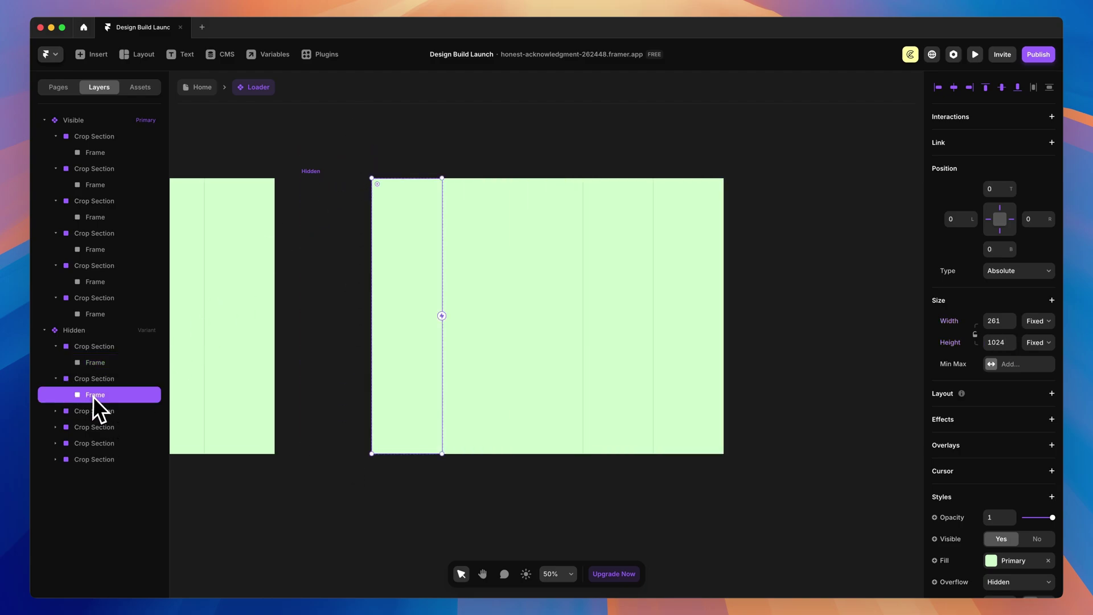
click(55, 411)
click(55, 443)
click(56, 476)
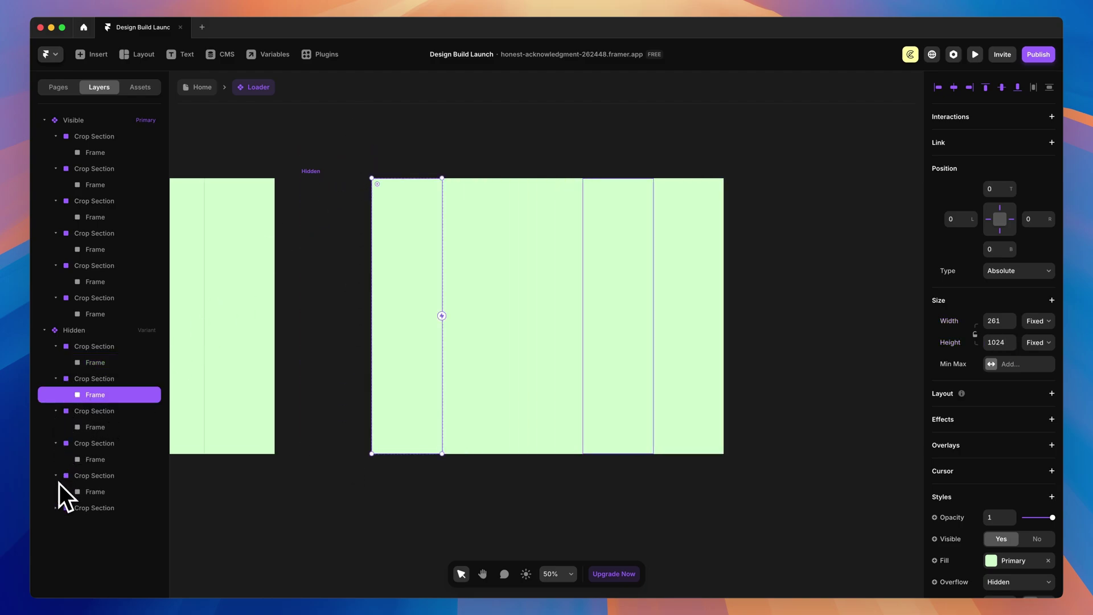
click(79, 522)
shift+click(94, 491)
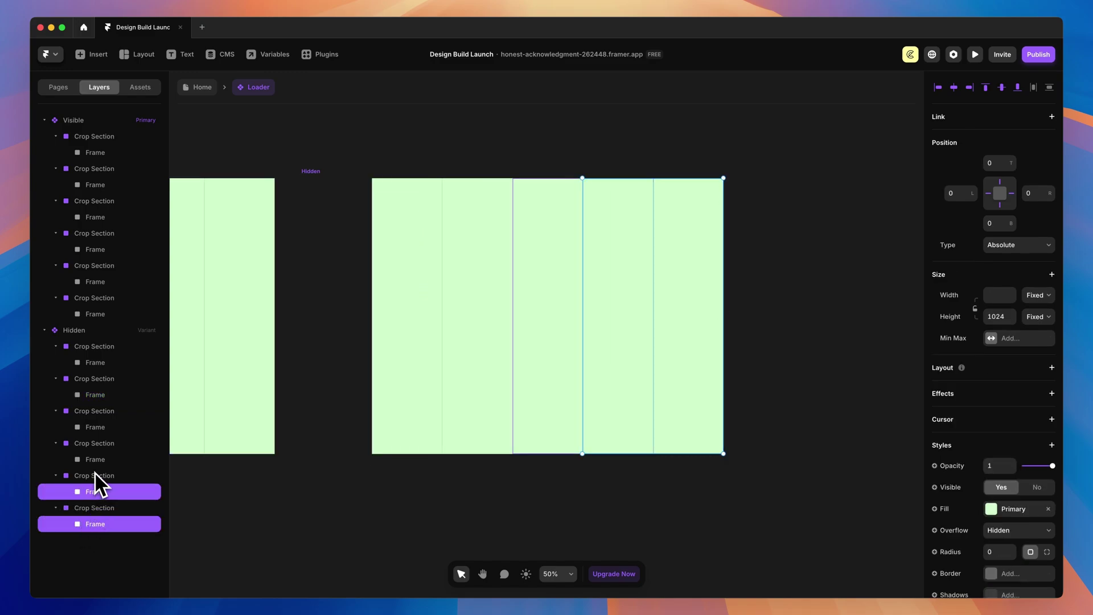
shift+click(94, 458)
shift+click(94, 427)
shift+click(94, 394)
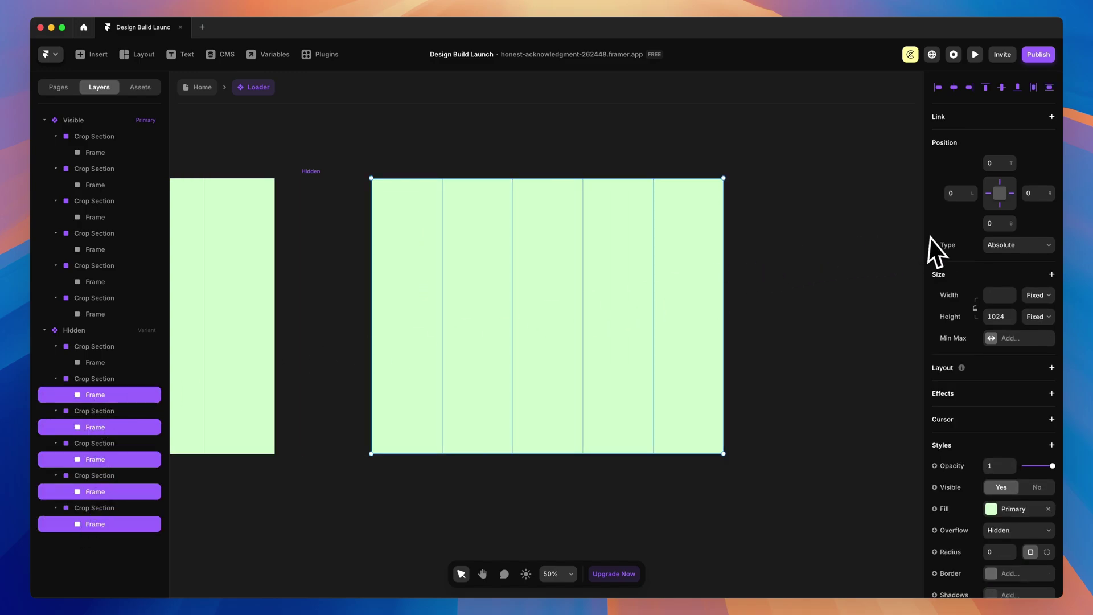
Give those five frames Top -100 and Height 1vh.
click(999, 164)
text(-100)
key(Return)
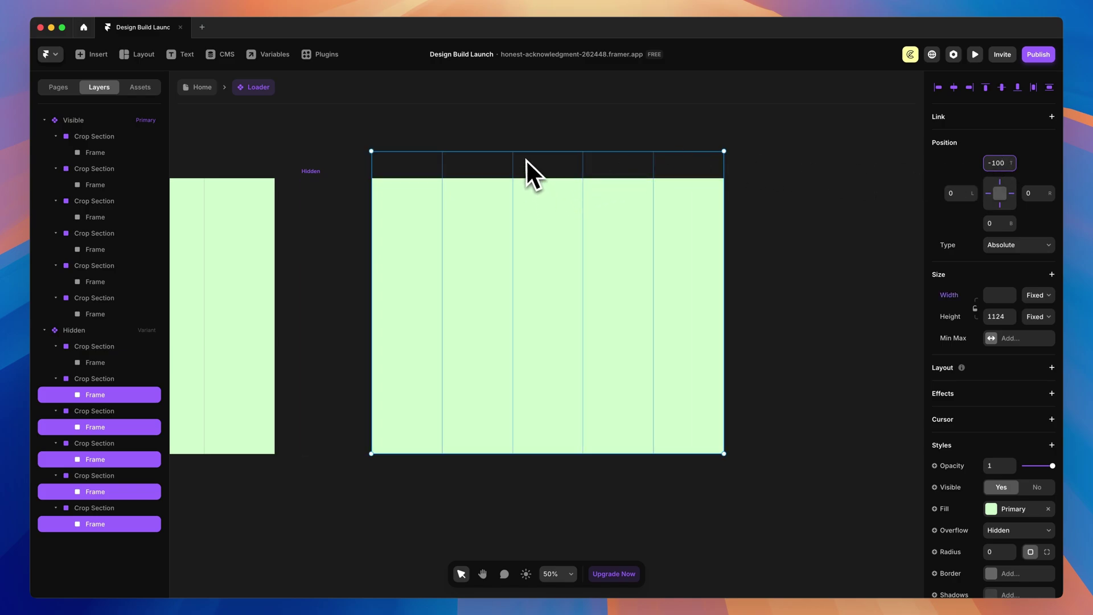
click(1001, 319)
text(1vh)
key(Return)
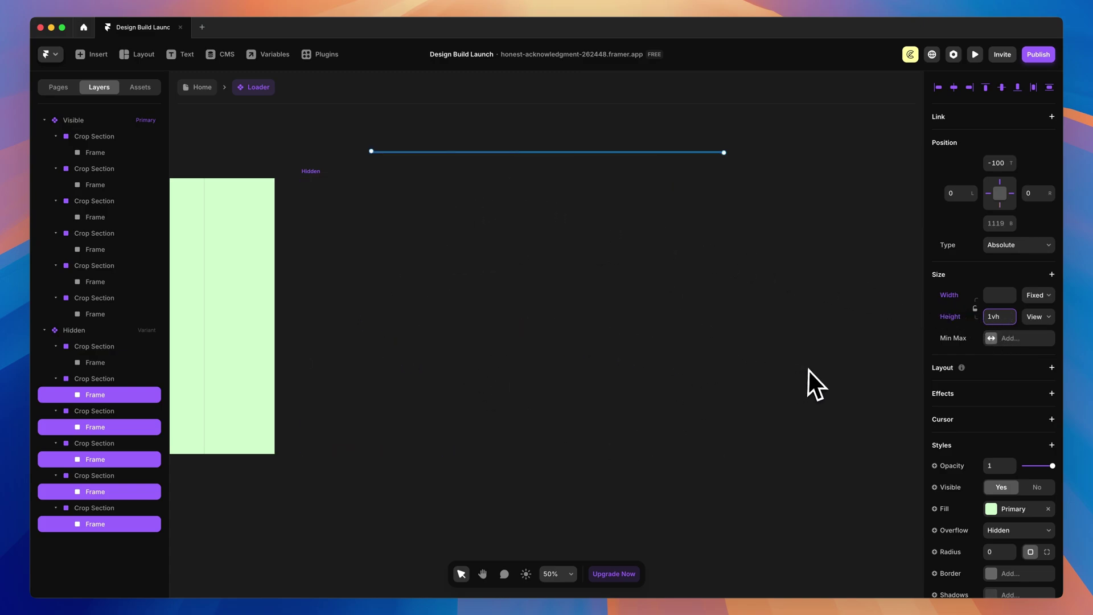
Back on Home, nest the Loader inside Desktop as its first layer.
key(ctrl+z)
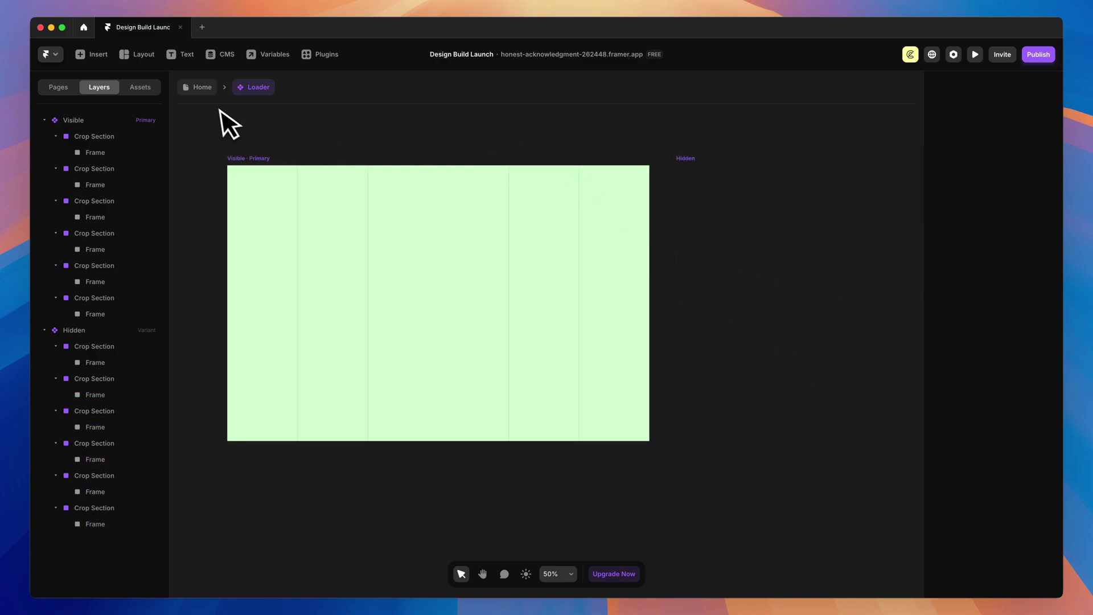
click(197, 87)
scroll(194, 126, down, 5)
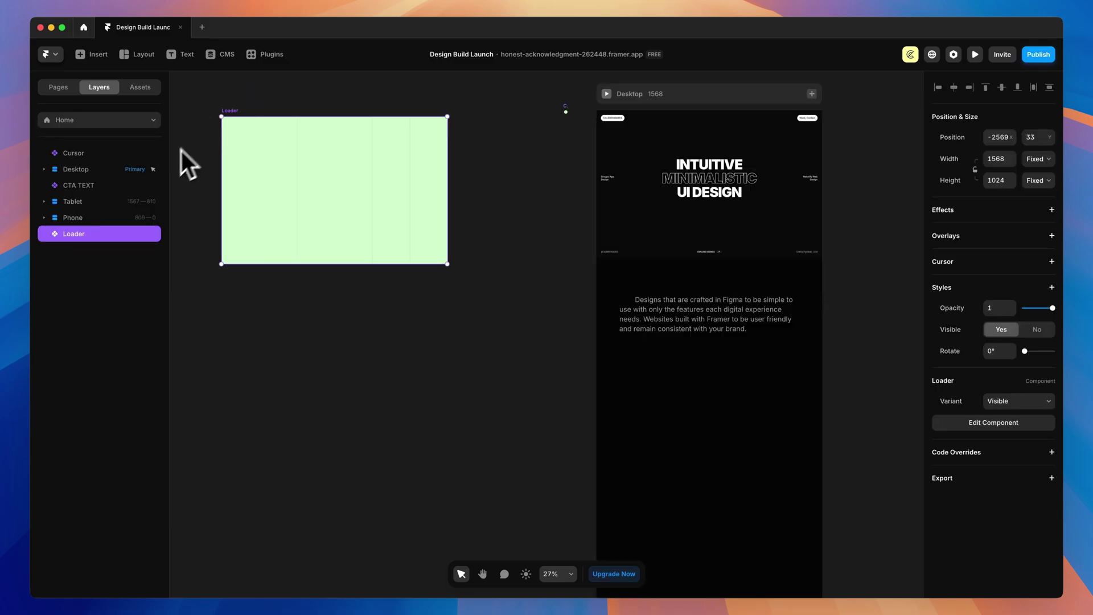
drag(81, 237, 81, 172)
drag(73, 306, 90, 180)
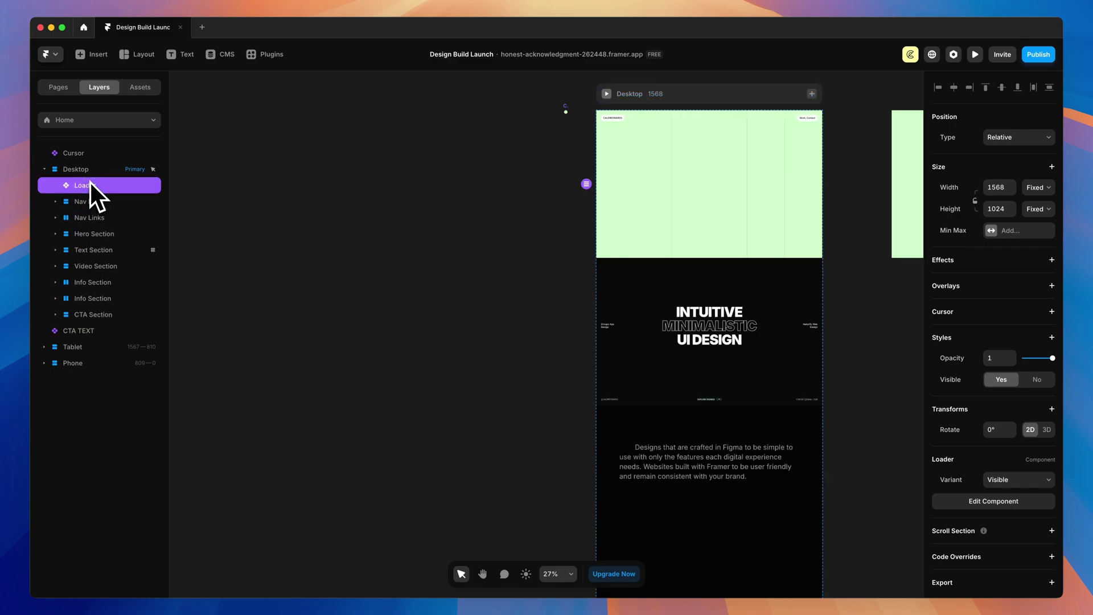
key(shift+2)
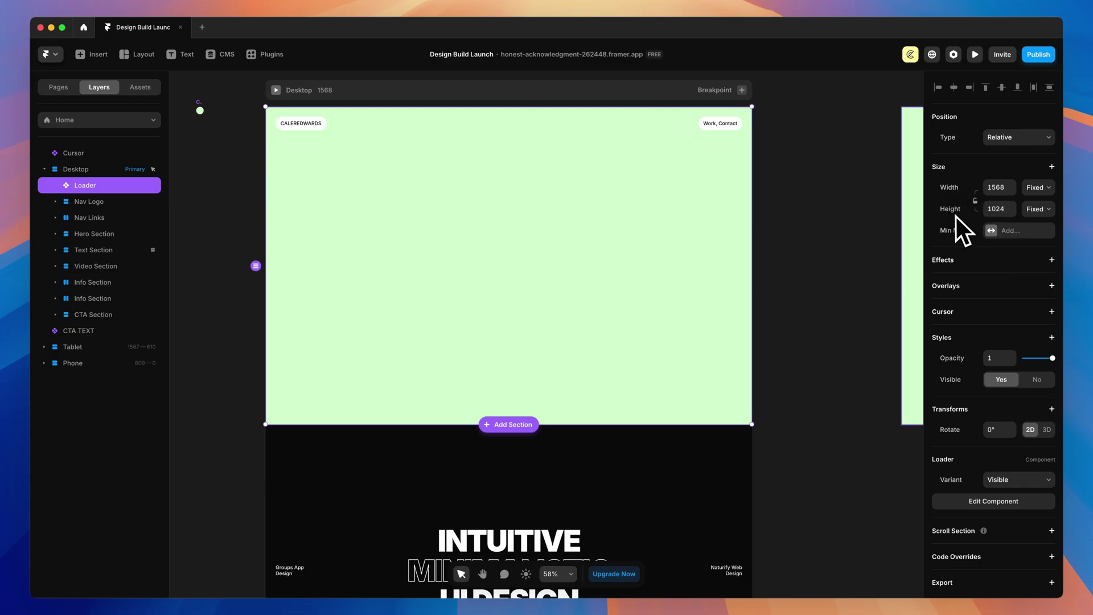
Size the Loader to 100% width and 100vh height, with Z Index 10.
click(1047, 188)
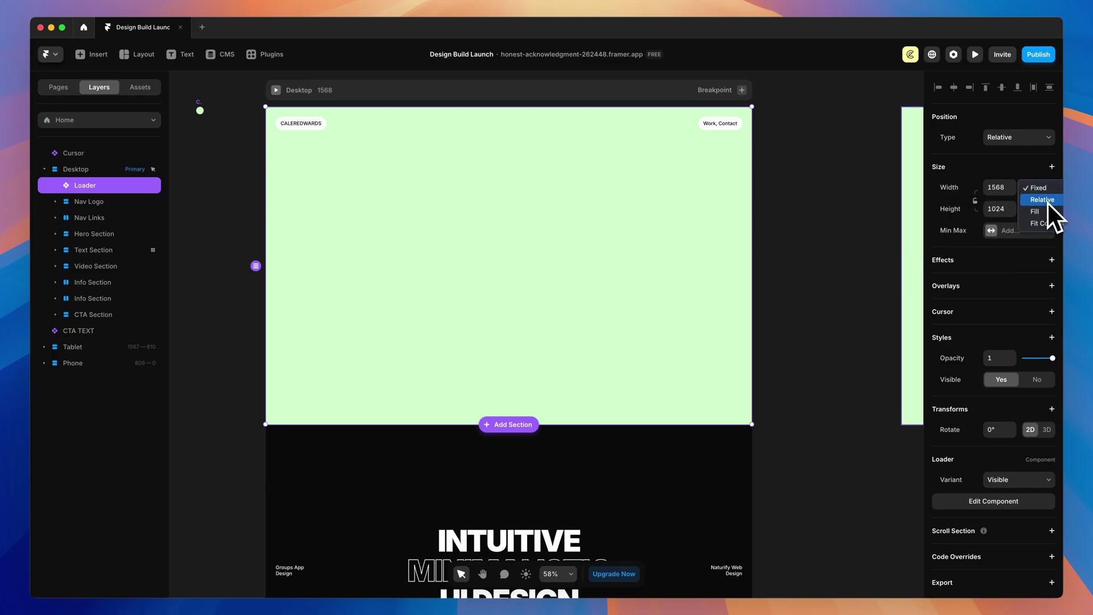
click(1048, 201)
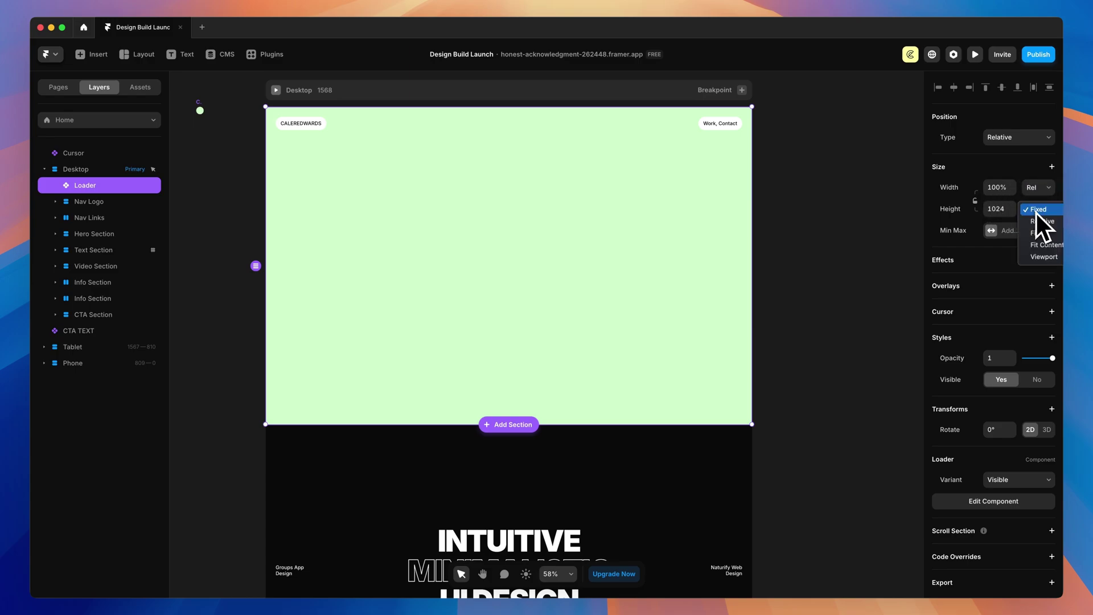
click(1042, 256)
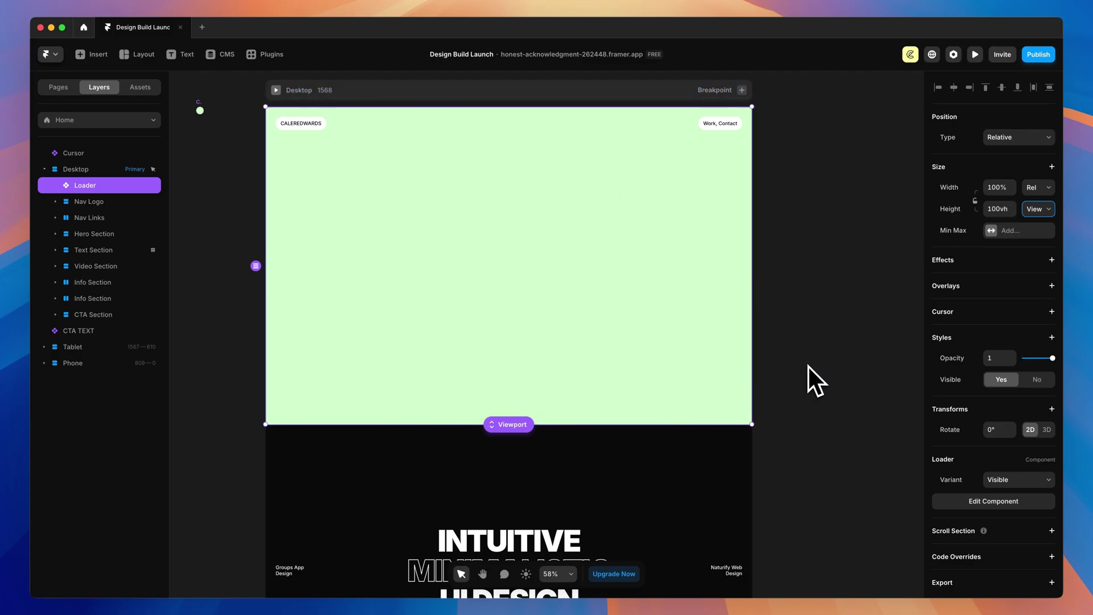
click(1052, 338)
click(975, 470)
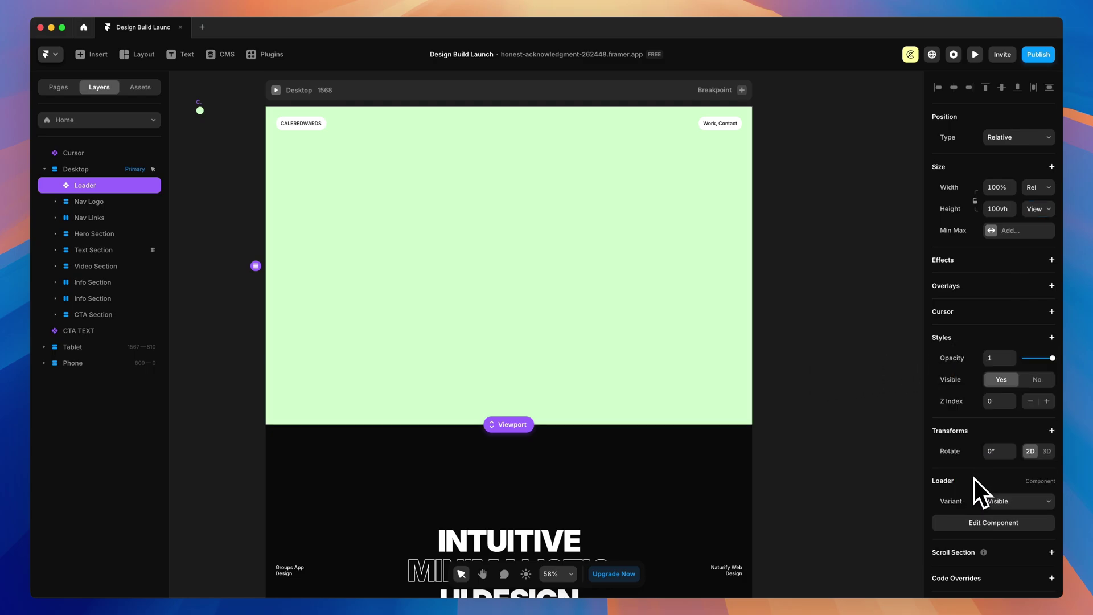
click(996, 406)
text(10)
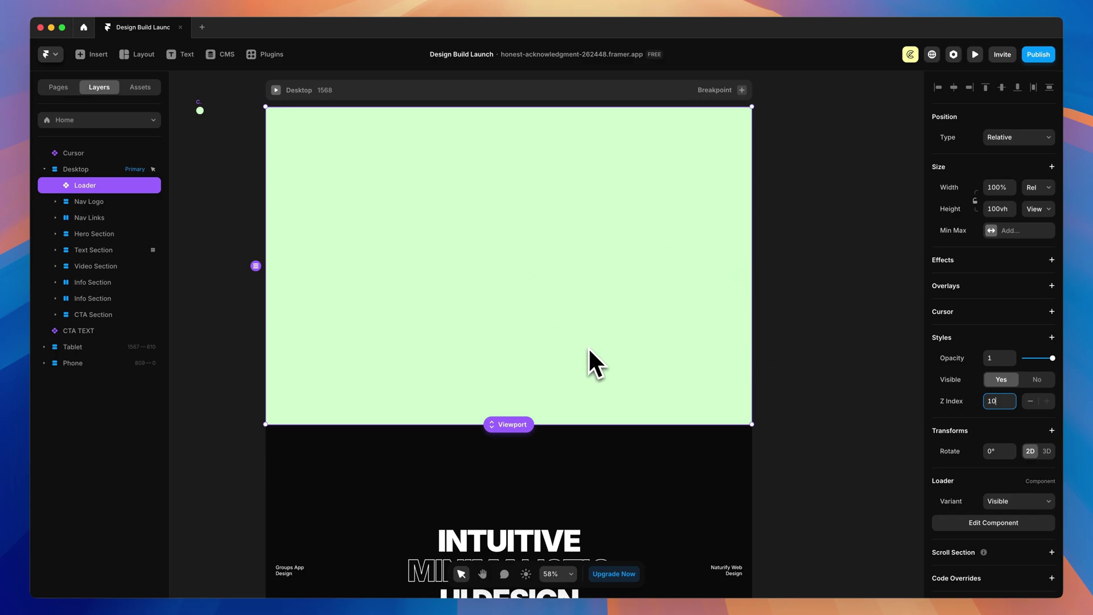
click(538, 281)
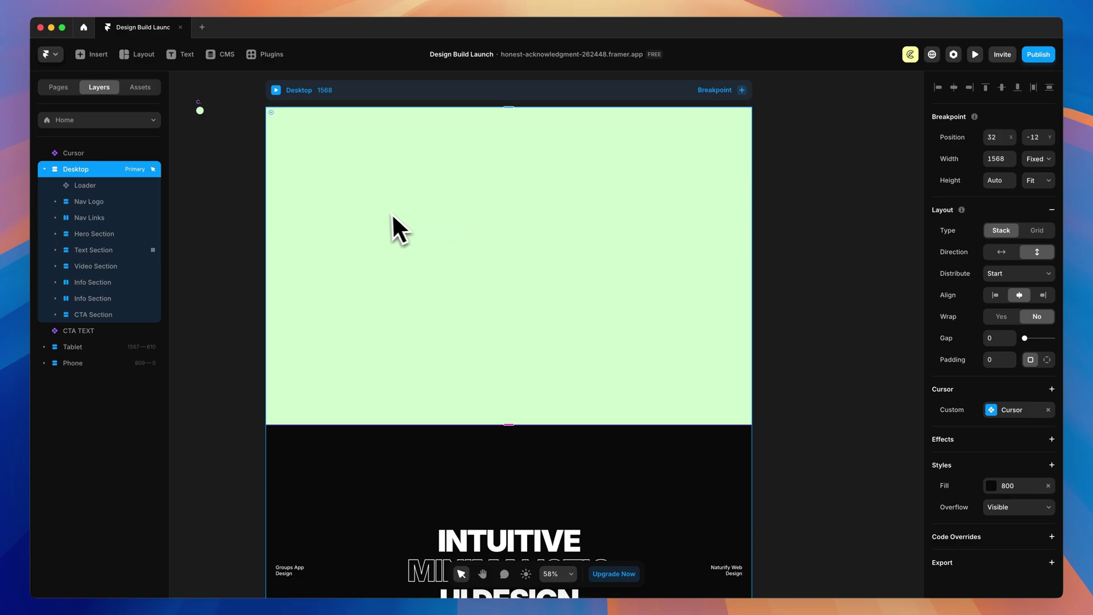
Inside the Loader component, link the Visible variant to Hidden with an Appear interaction.
double_click(421, 217)
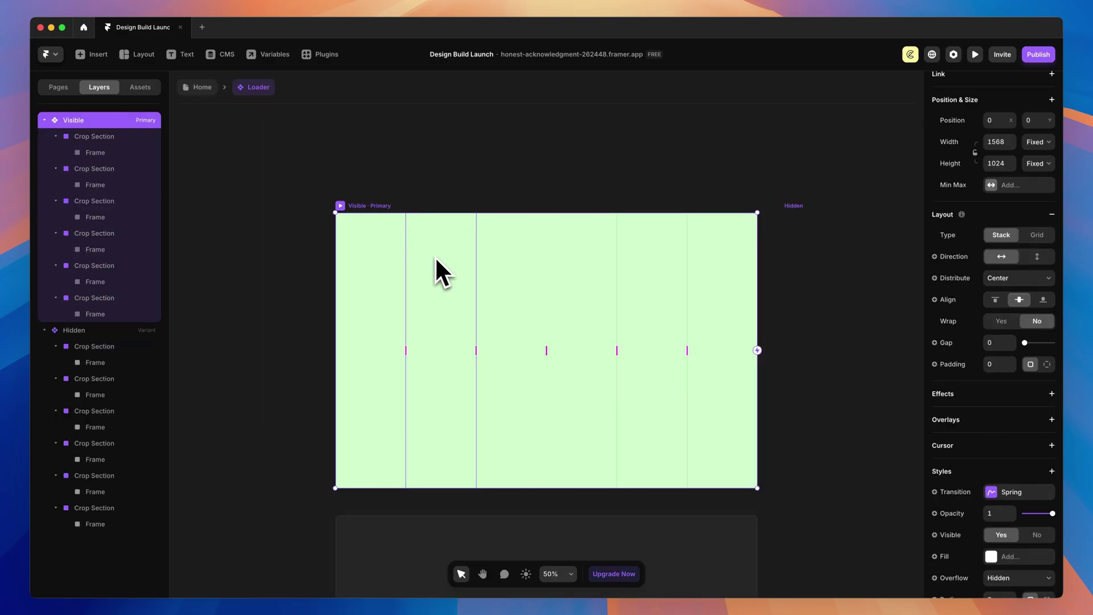
scroll(460, 183, right, 5)
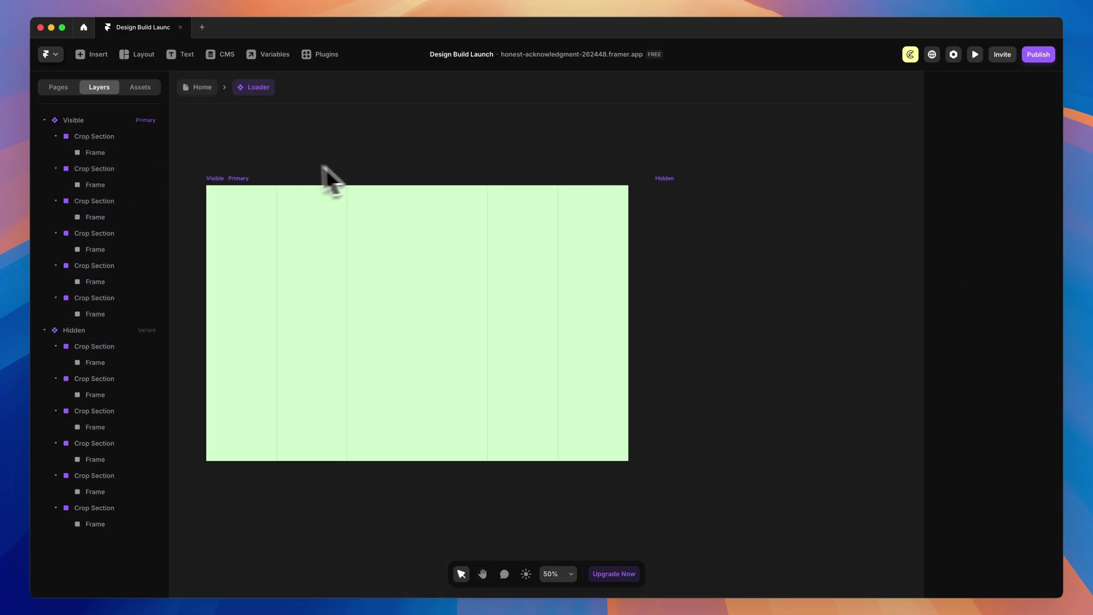
click(325, 178)
click(237, 178)
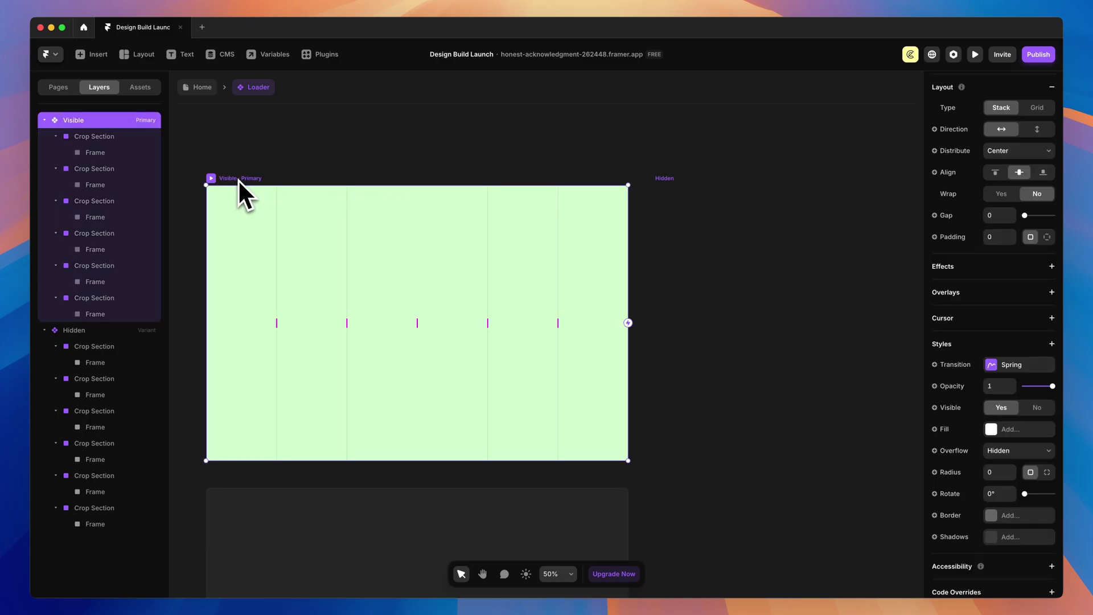
drag(628, 322, 621, 362)
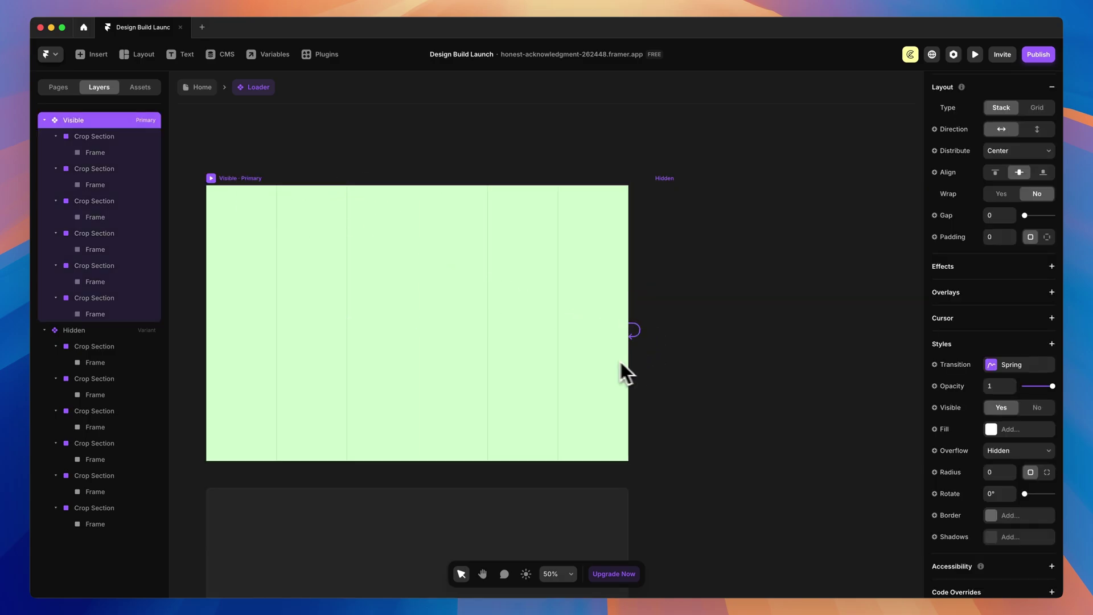
drag(638, 325, 694, 308)
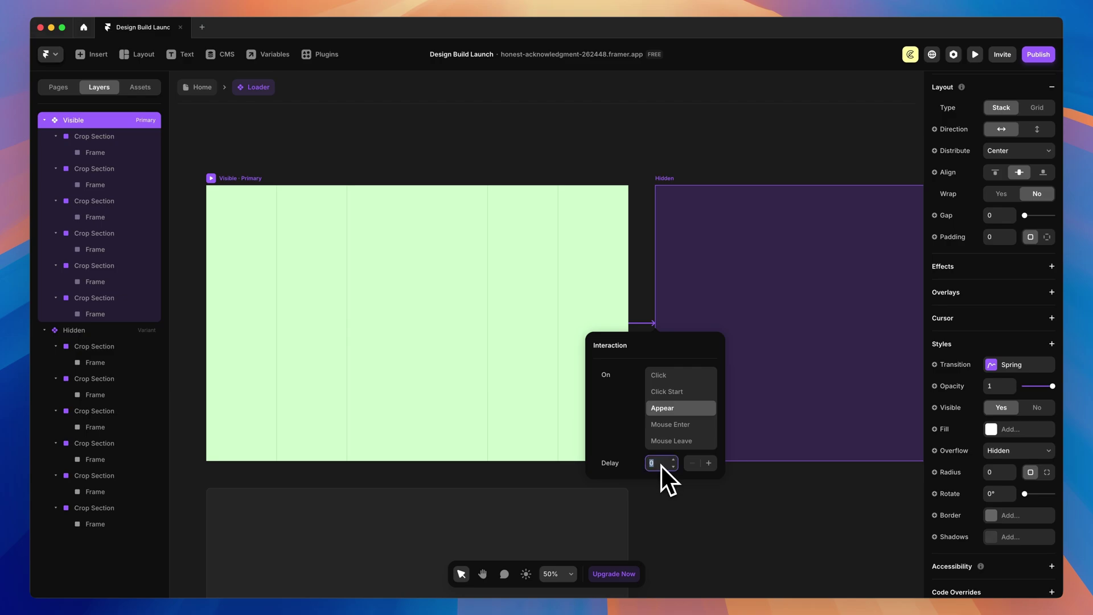
click(730, 148)
scroll(730, 148, right, 3)
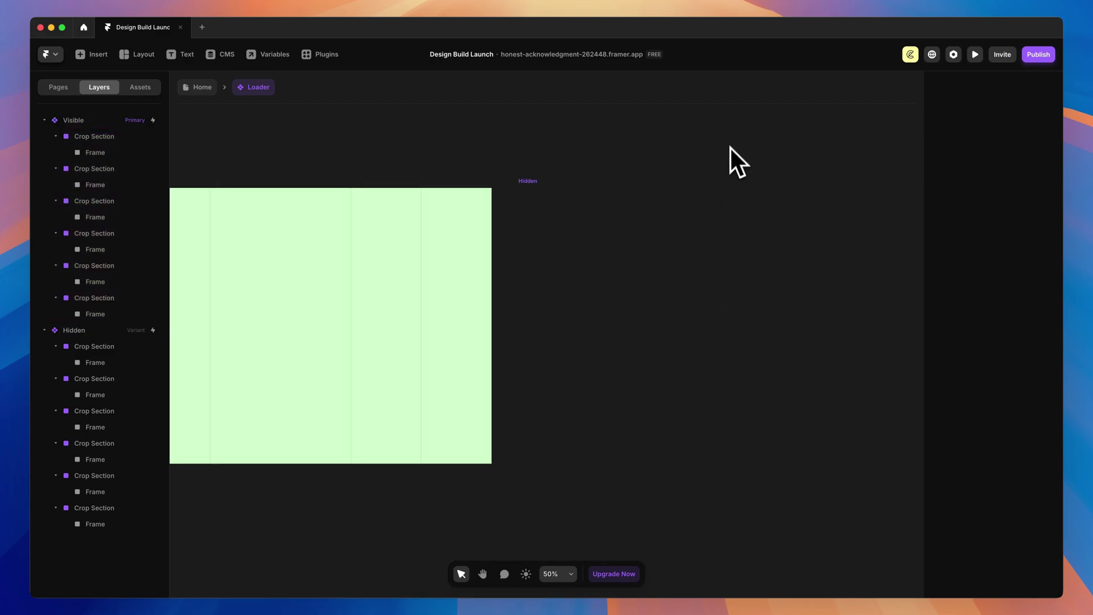
click(194, 88)
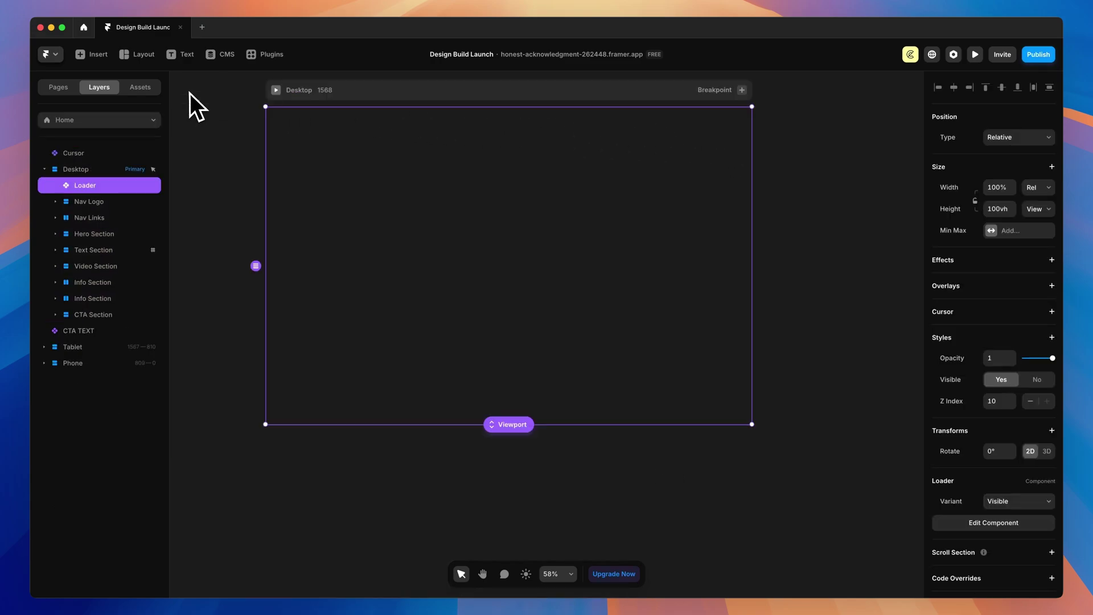
click(276, 90)
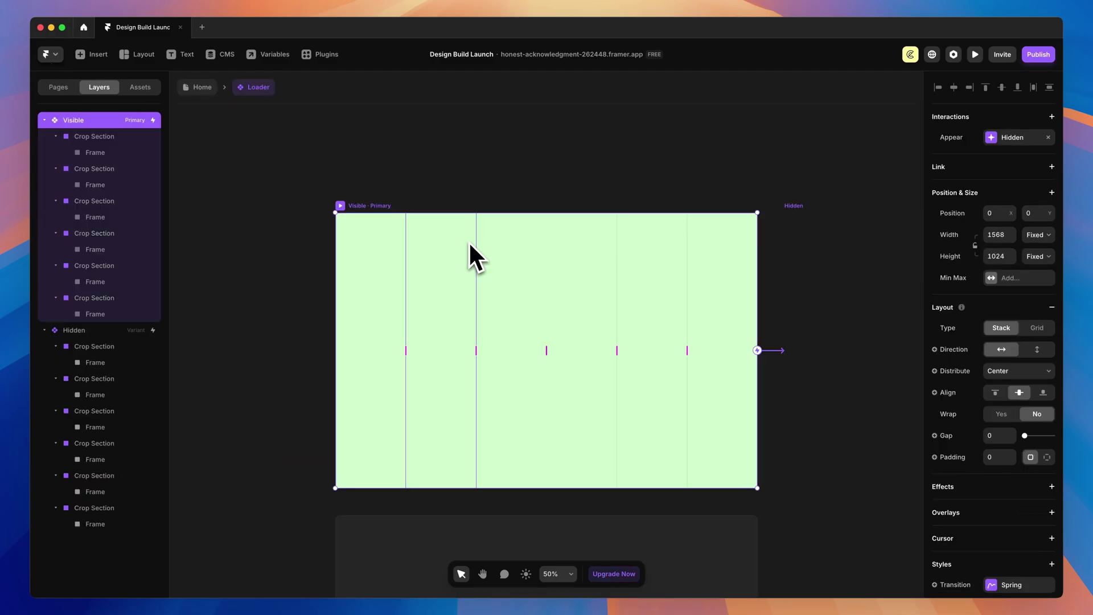
Add easing transitions to the first two column frames, with 0.5 s time and a 0.1 s delay.
click(220, 256)
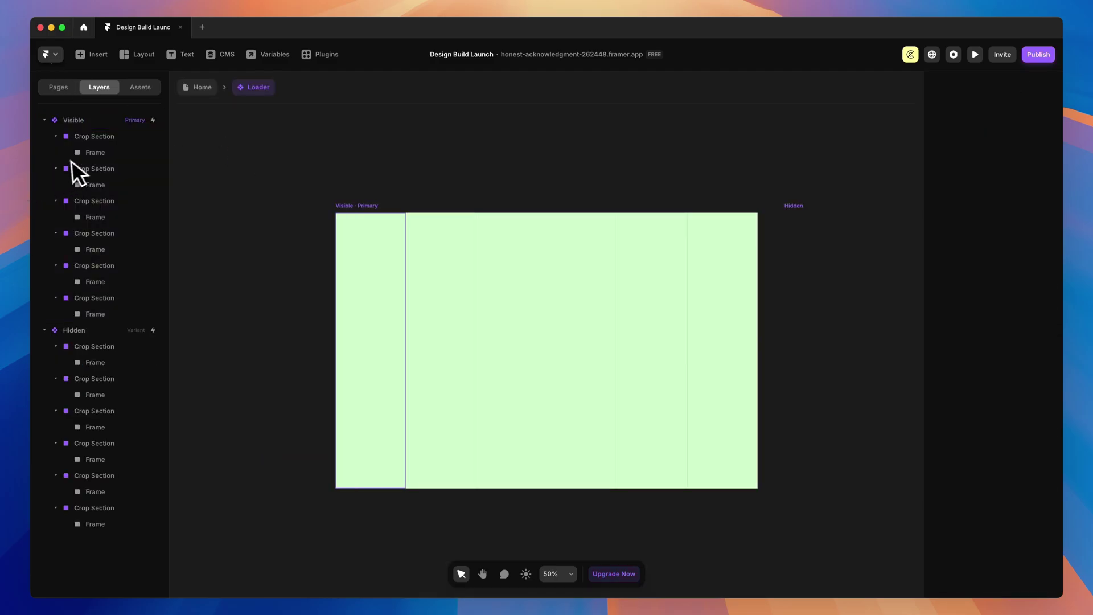
click(85, 152)
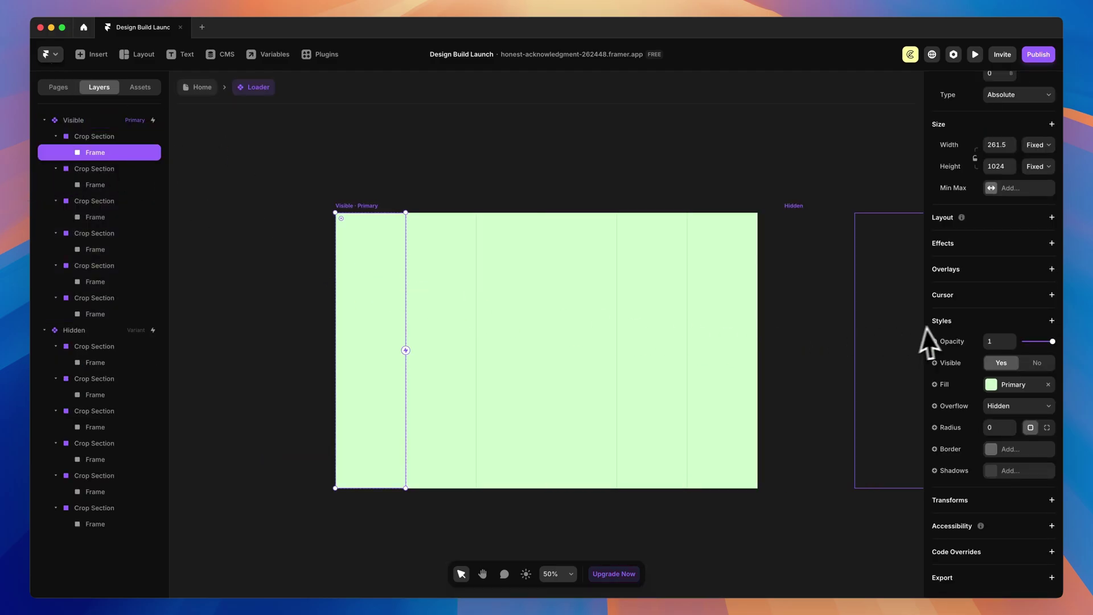
click(1051, 320)
click(1011, 499)
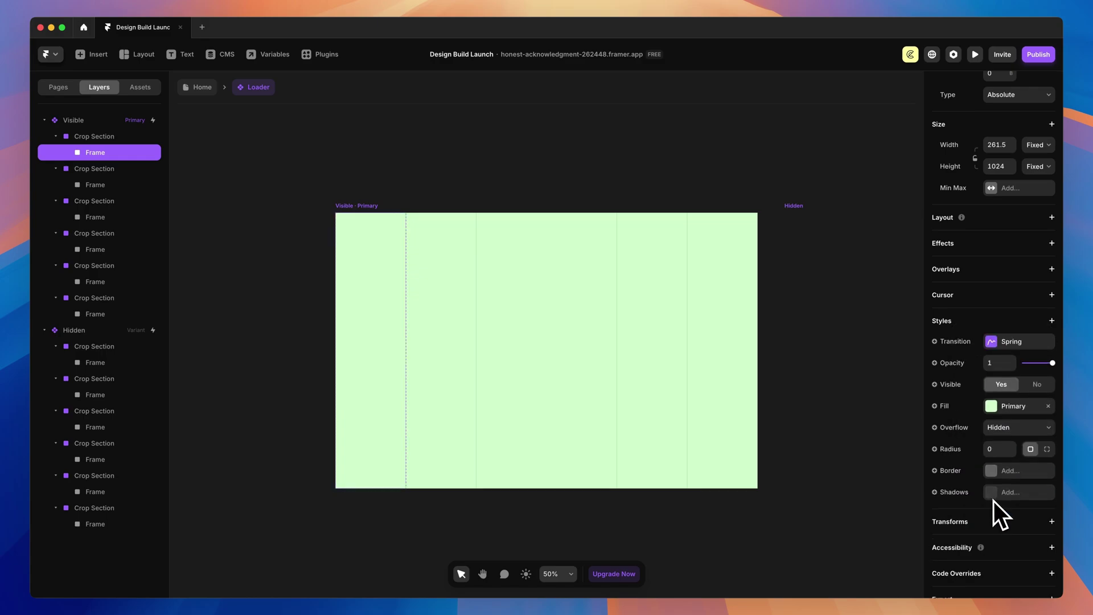
click(993, 344)
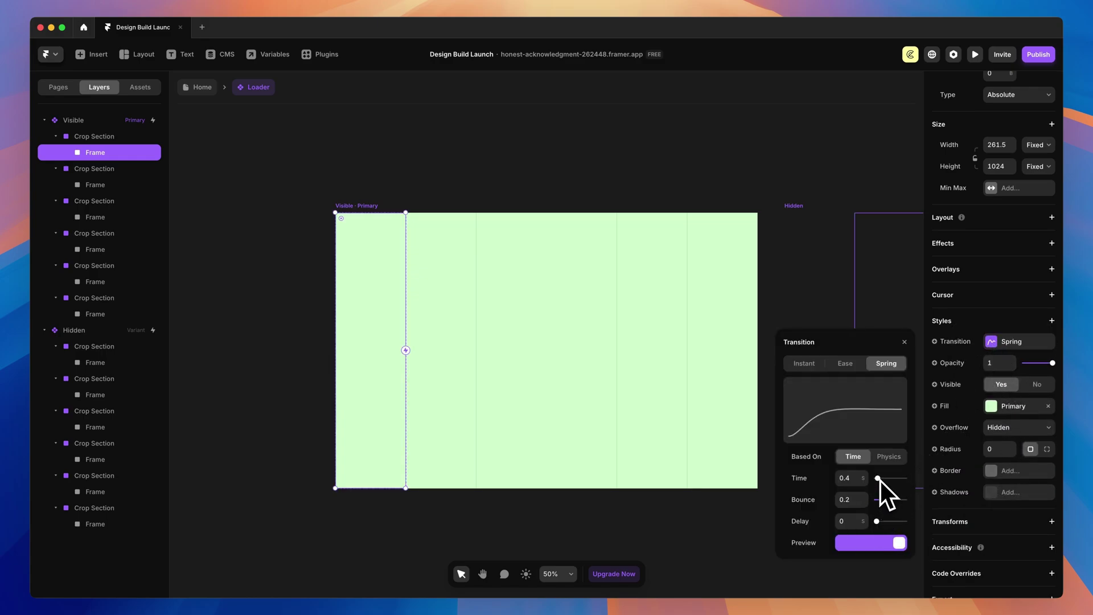
click(845, 364)
click(880, 506)
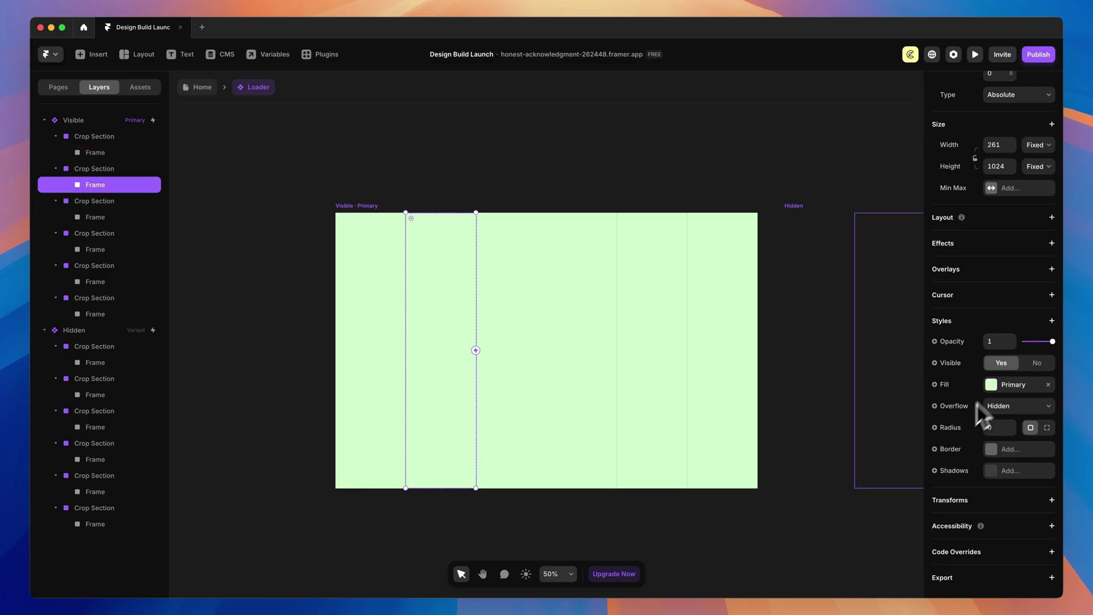
click(1052, 321)
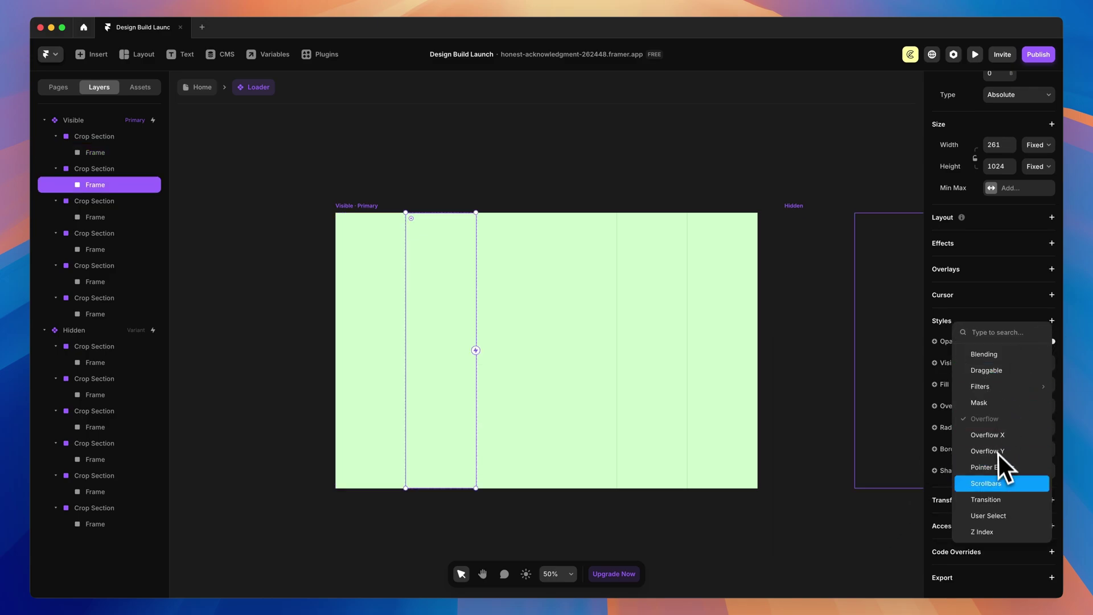
click(990, 499)
click(992, 343)
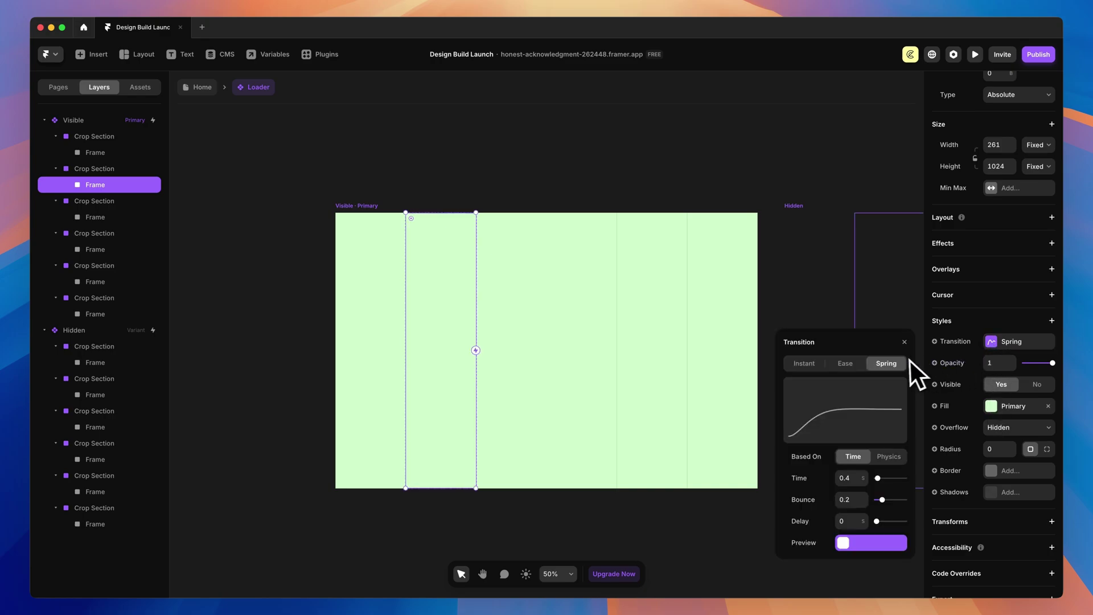
click(847, 364)
click(878, 505)
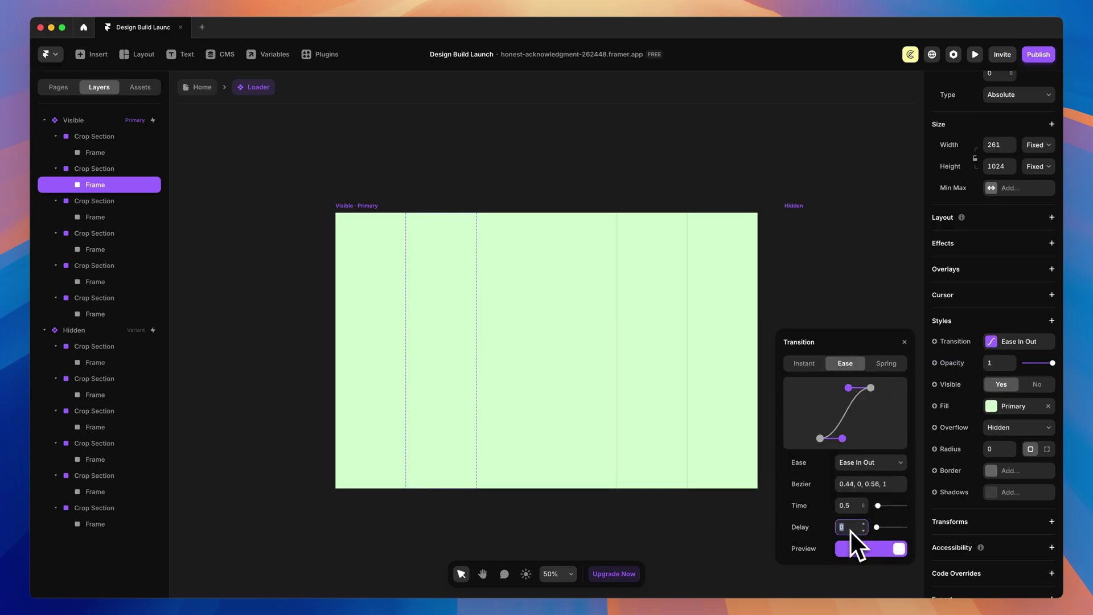
text(0.1)
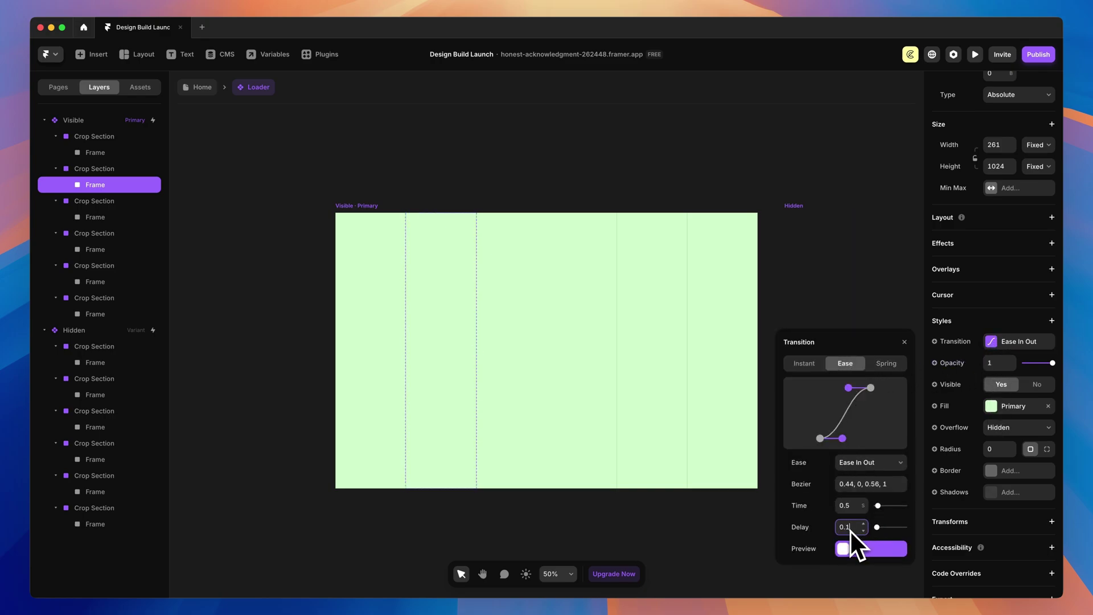
Add easing transitions to the third and fourth column frames and choose the Ease Out curve.
click(491, 336)
click(1050, 424)
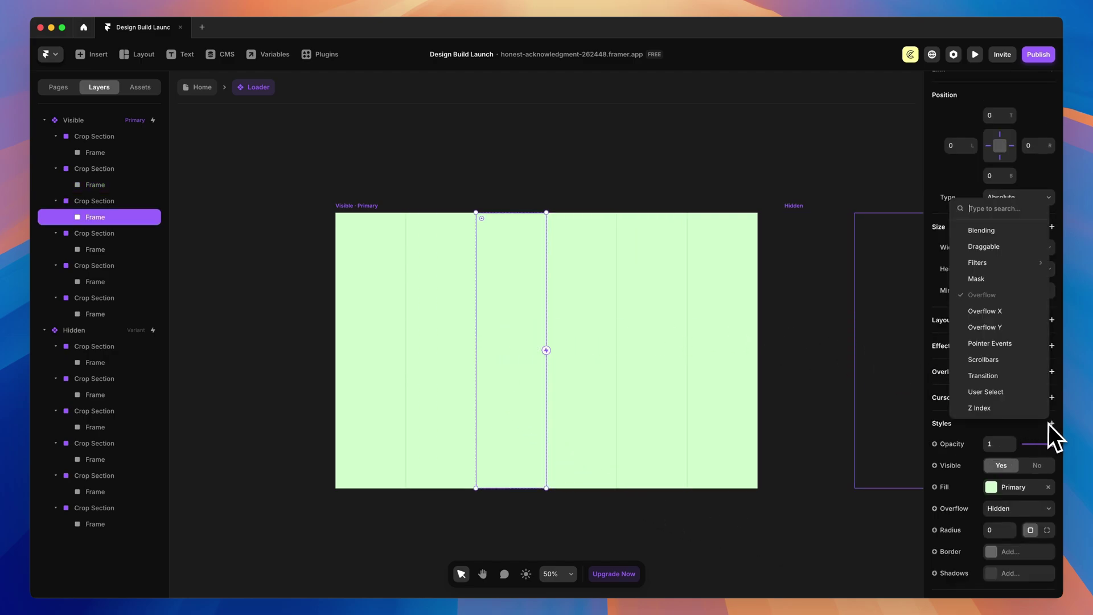
click(990, 376)
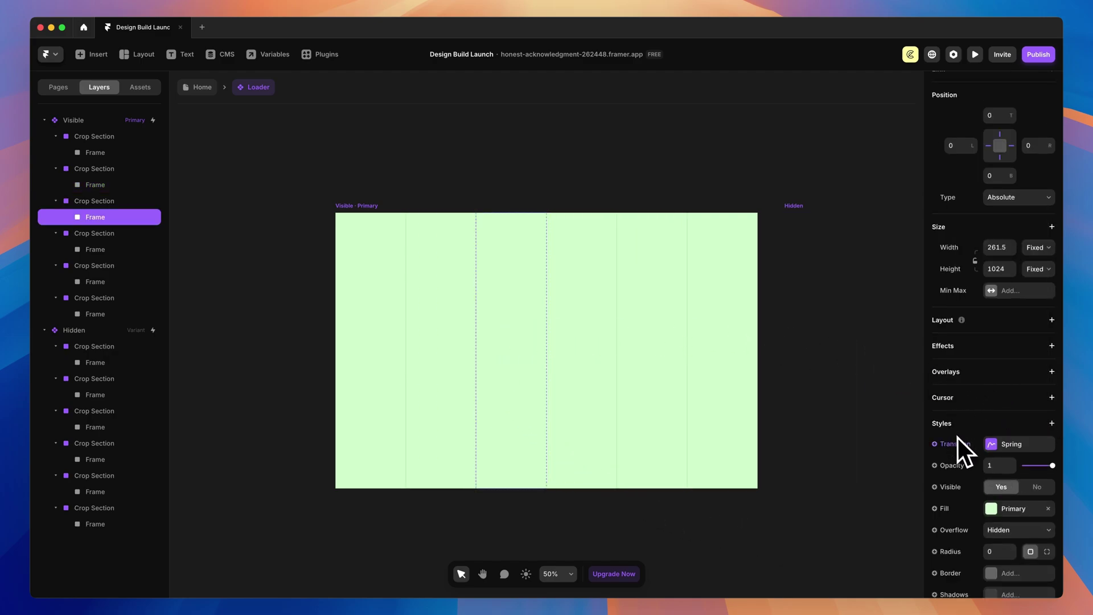
click(985, 445)
click(842, 391)
click(596, 372)
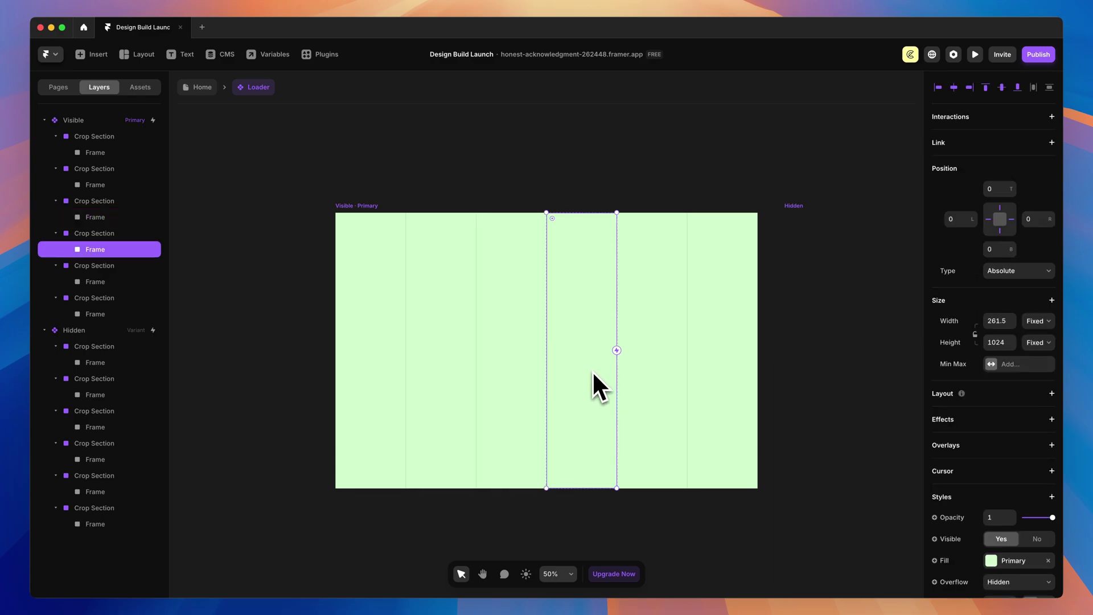
click(1051, 496)
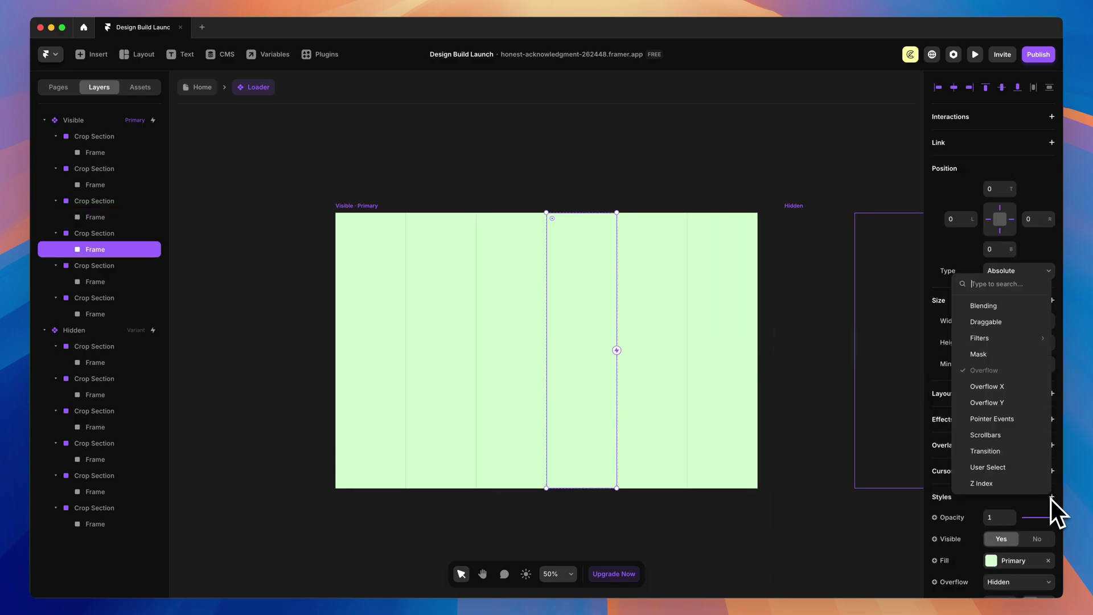
click(992, 455)
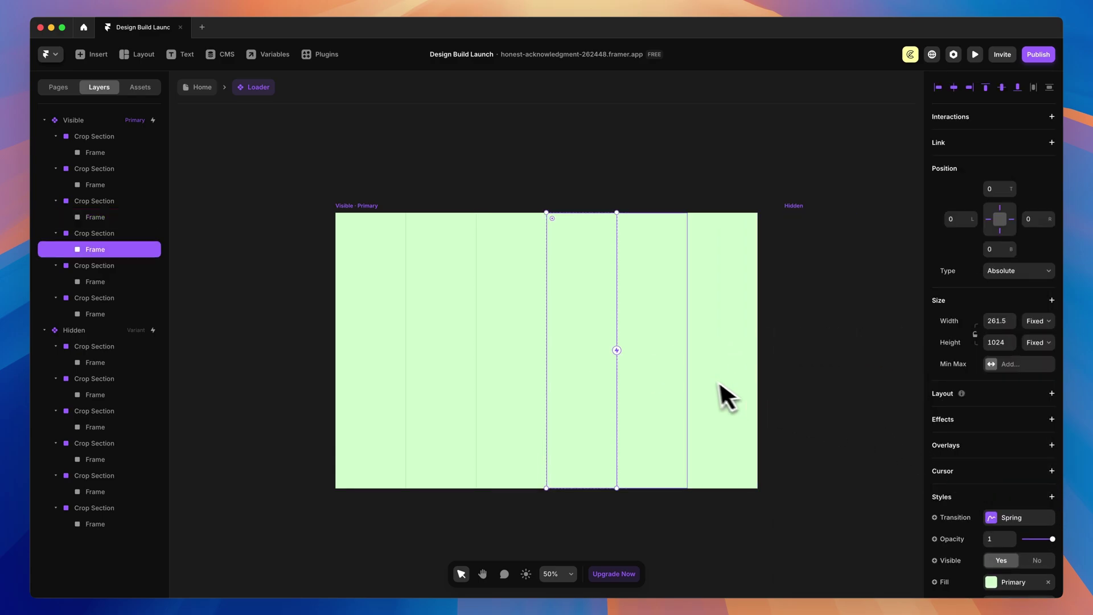
click(993, 517)
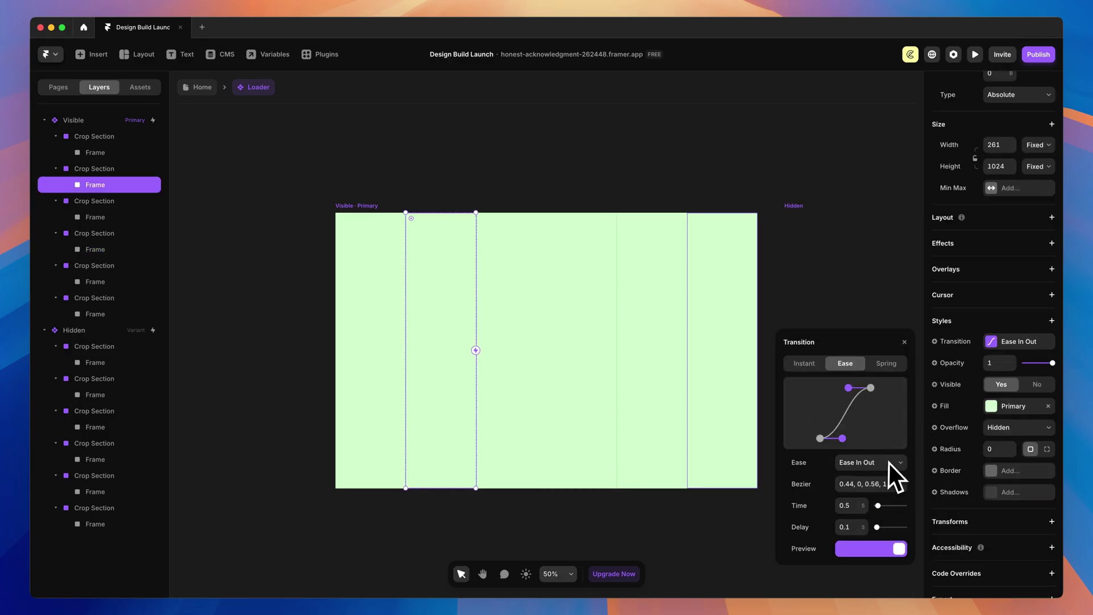
click(876, 463)
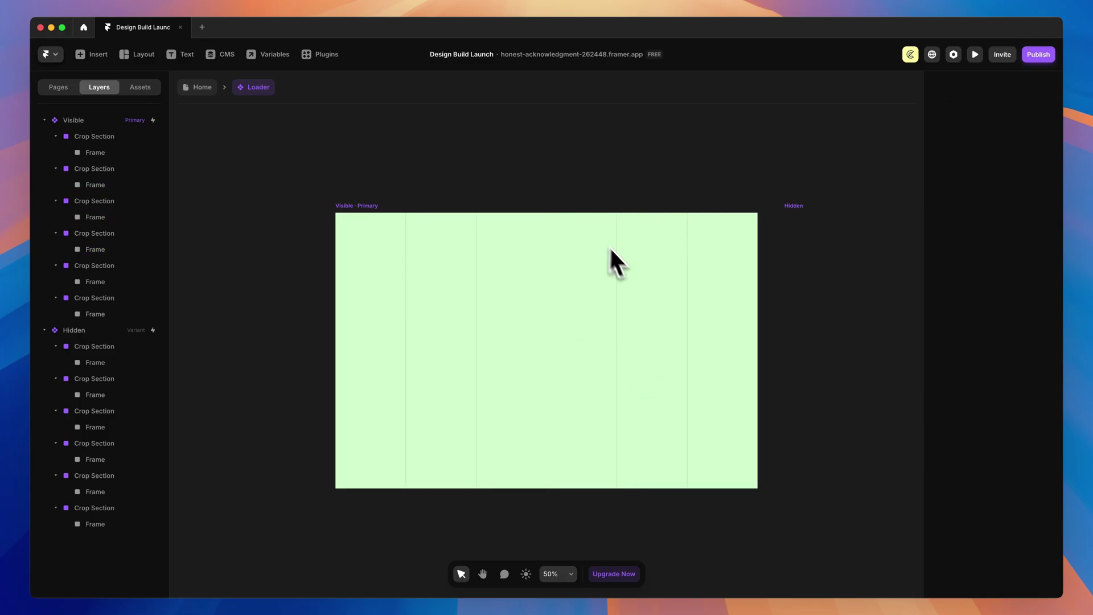
Recheck the first frame's transition and select all six column frames for the staggered 0.1–0.6 s delays.
click(360, 316)
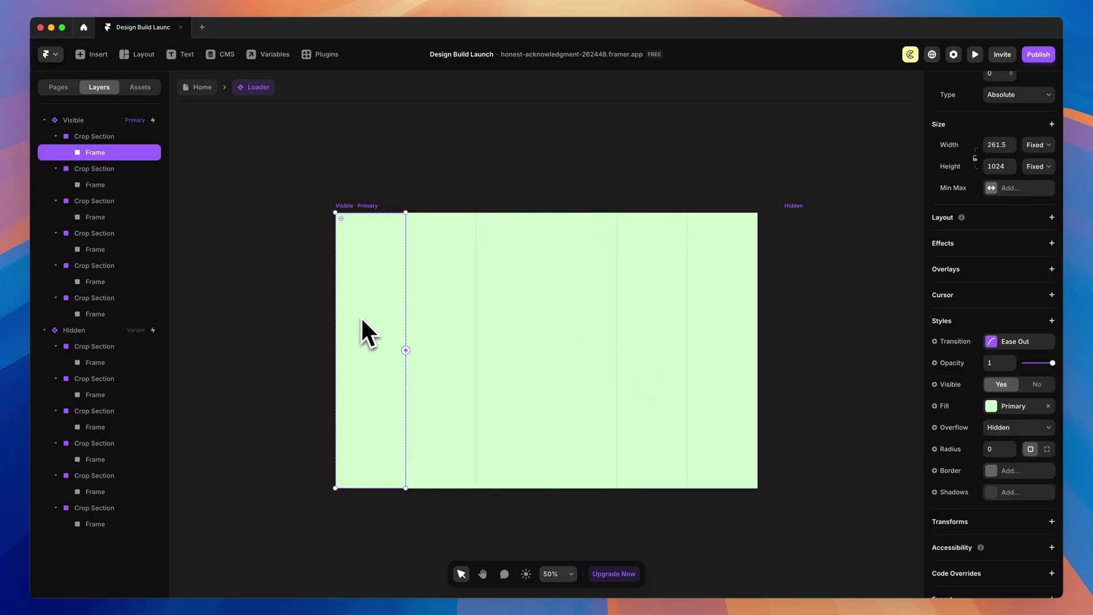
click(996, 342)
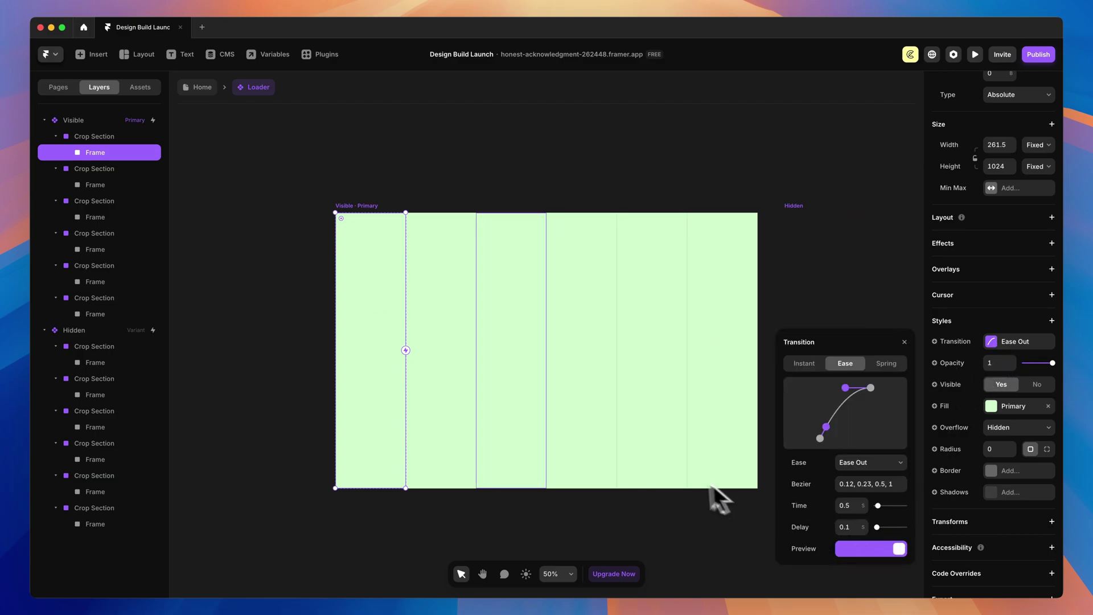
click(427, 400)
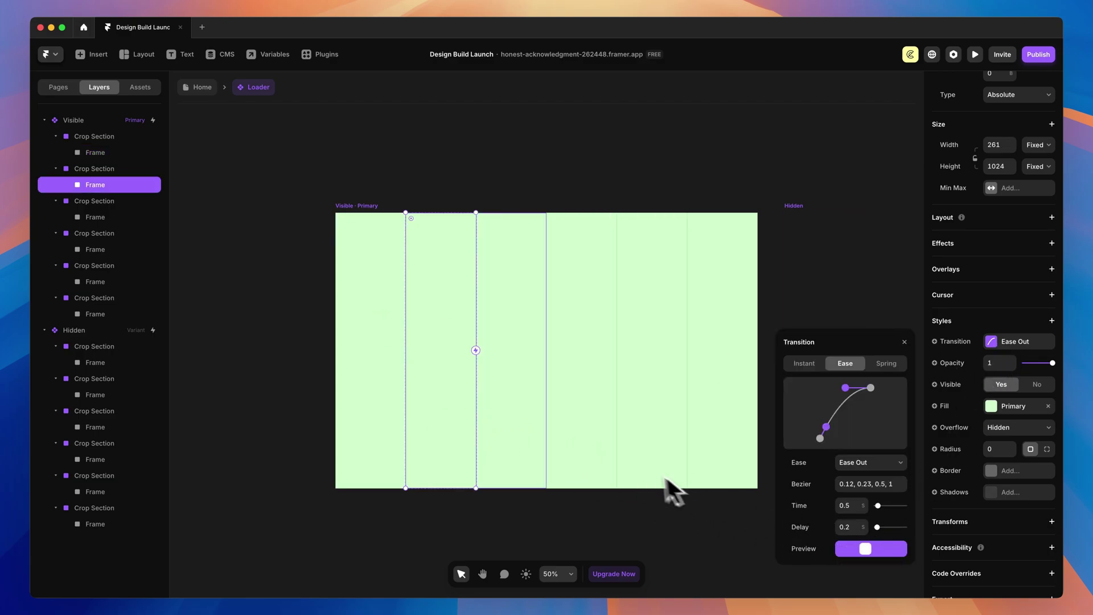
click(528, 420)
click(610, 435)
click(624, 437)
click(708, 444)
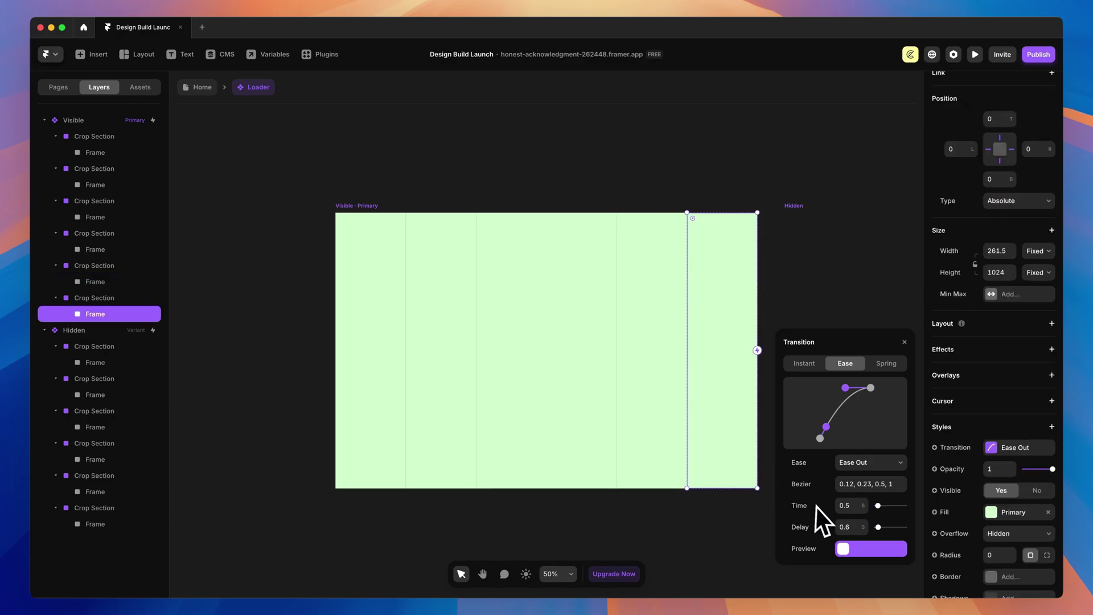
Set the Home page Loader's position type to Fixed, pinned with 0 offsets on all sides.
key(Escape)
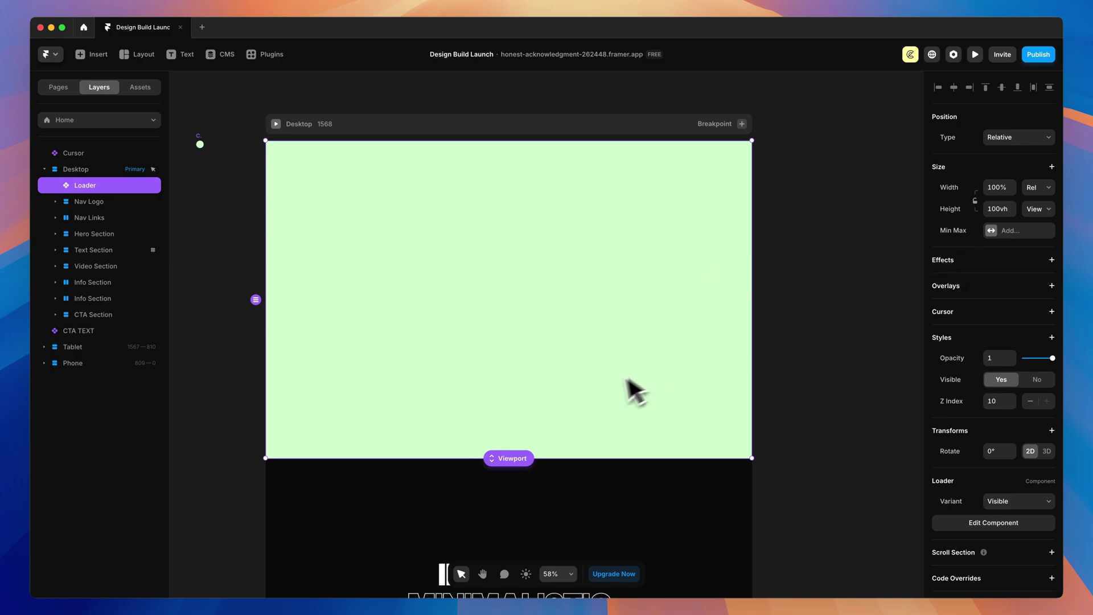
scroll(629, 385, down, 5)
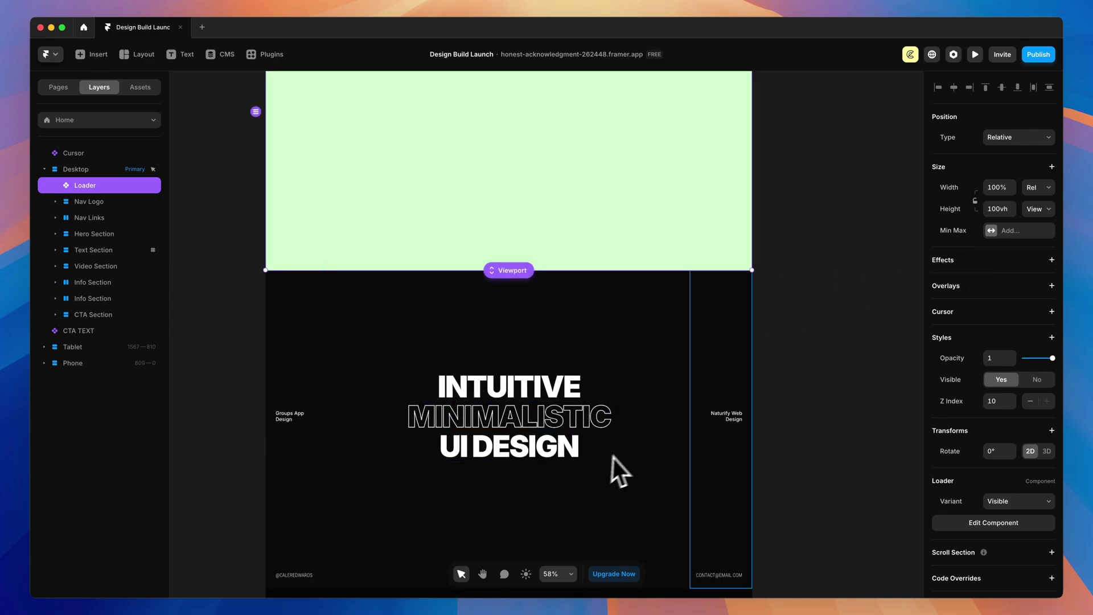
scroll(655, 313, up, 10)
click(1025, 138)
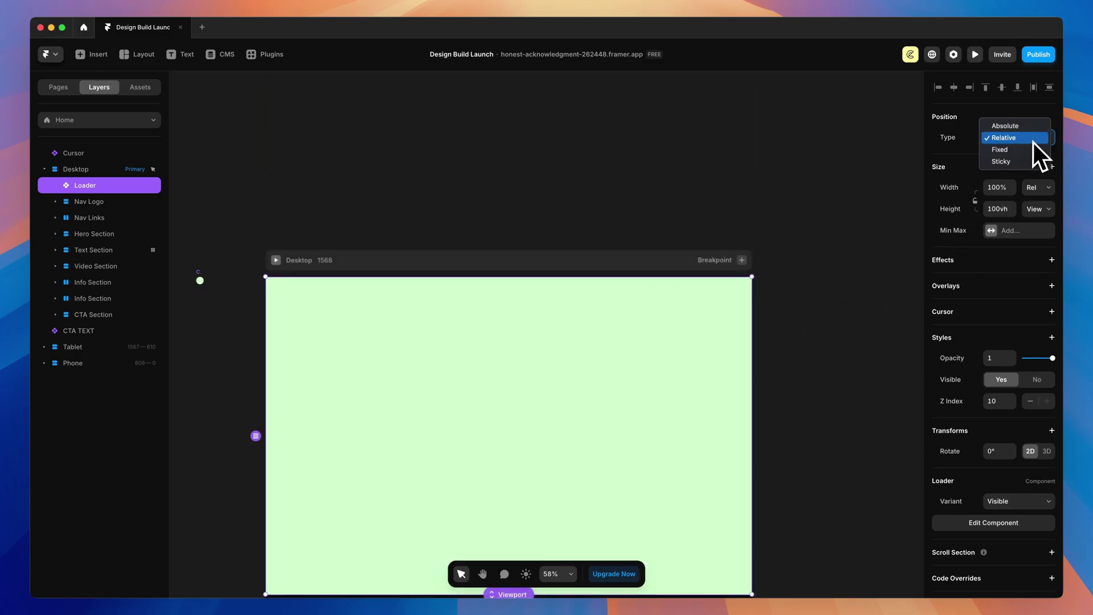
click(1006, 155)
scroll(601, 412, down, 5)
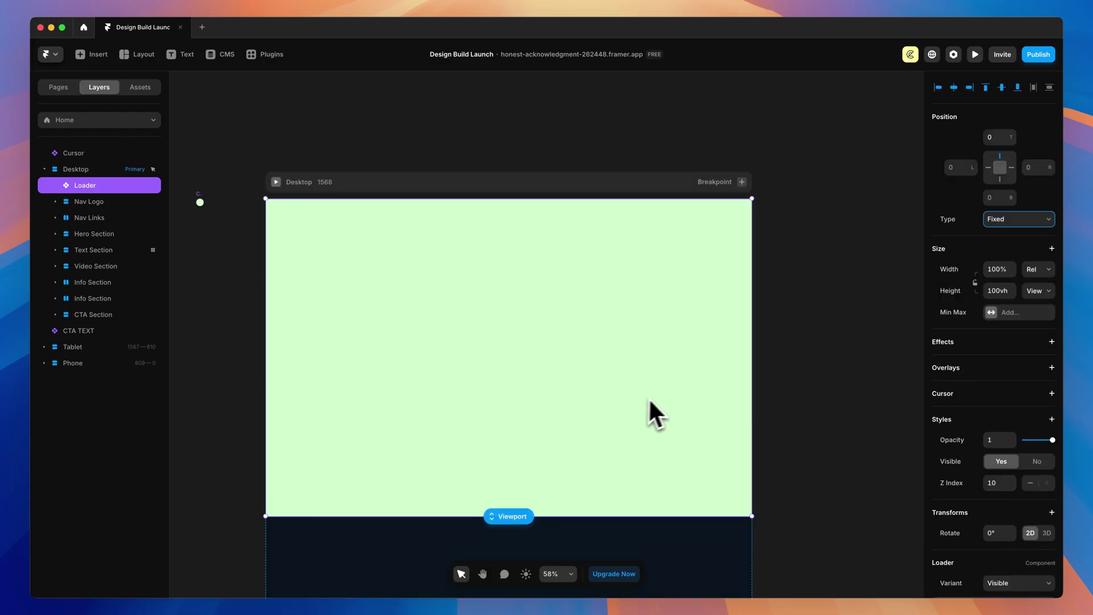
Hide the Loader on the Home page and copy the Loader layer.
key(super+shift+h)
scroll(817, 334, up, 3)
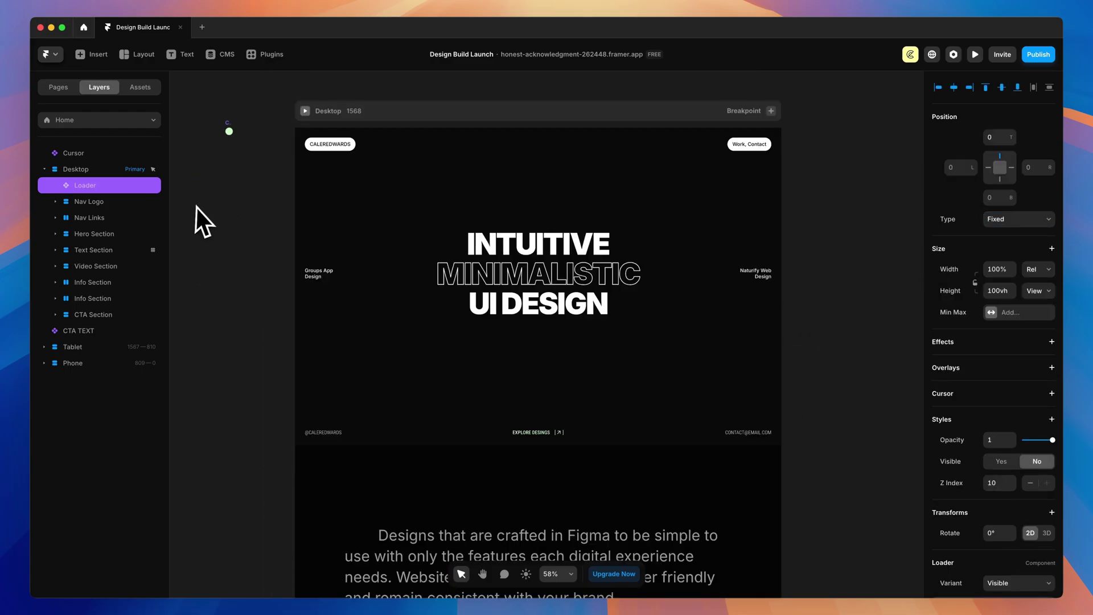
key(super+c)
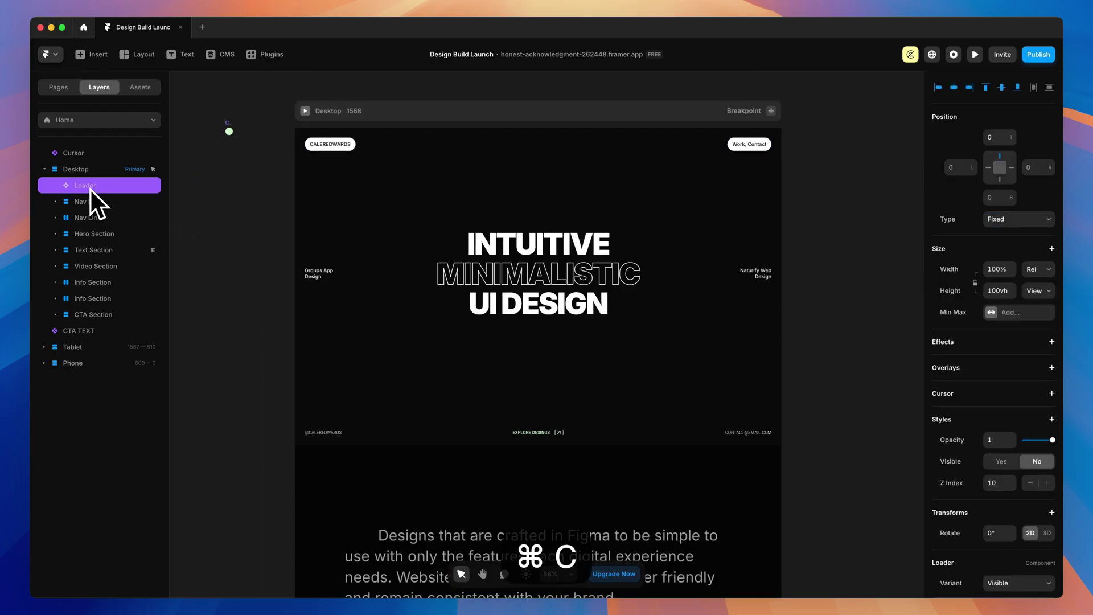
Paste the Loader into the /work page's Desktop frame and move it higher in the layer order.
click(87, 119)
click(62, 176)
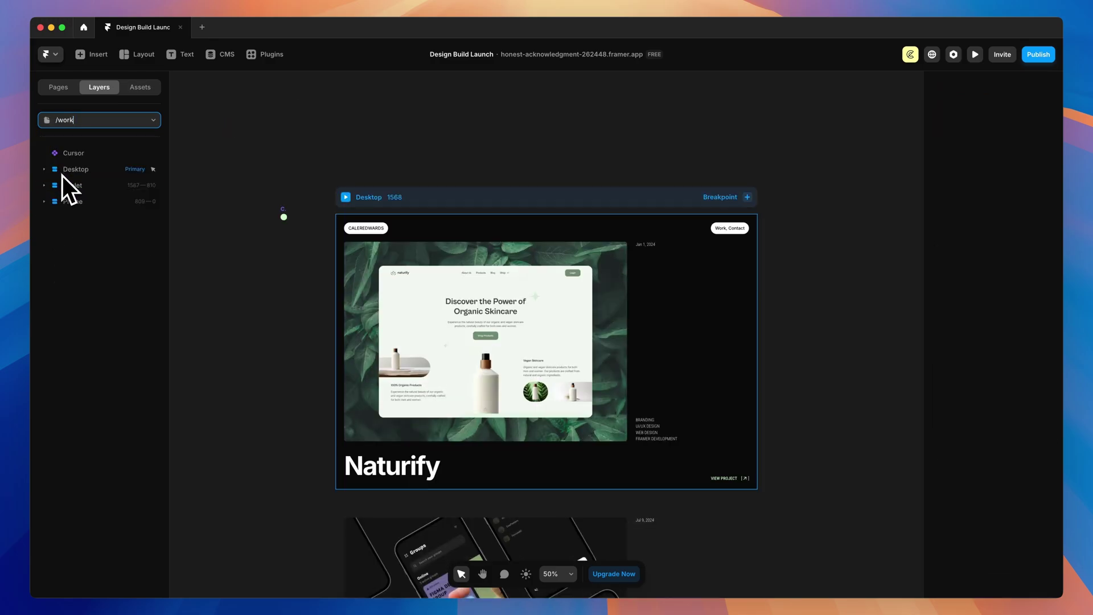
click(74, 173)
key(super+v)
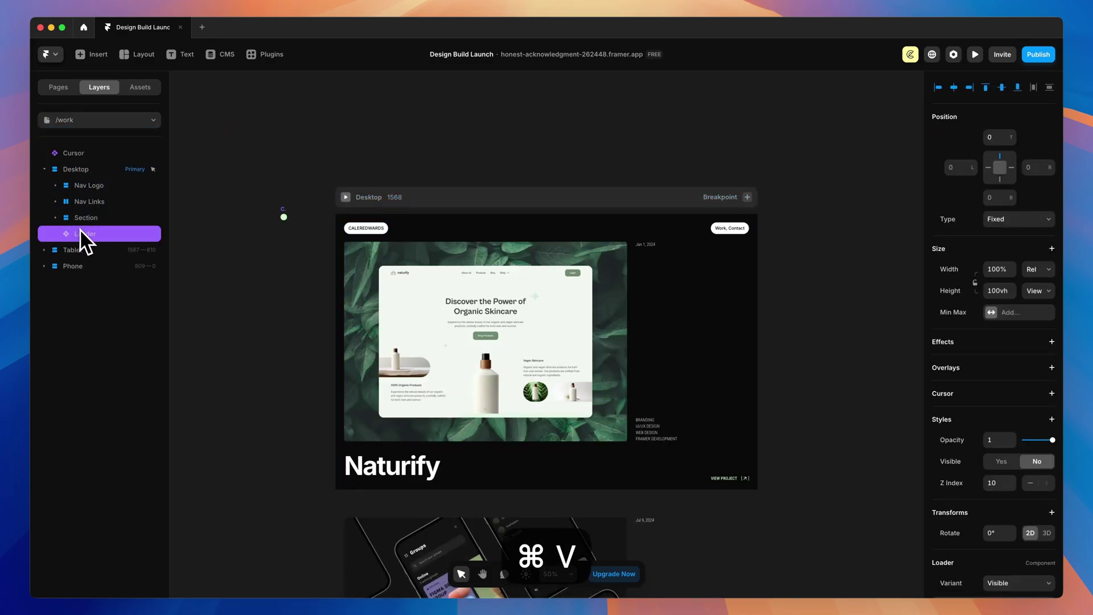
drag(80, 229, 84, 183)
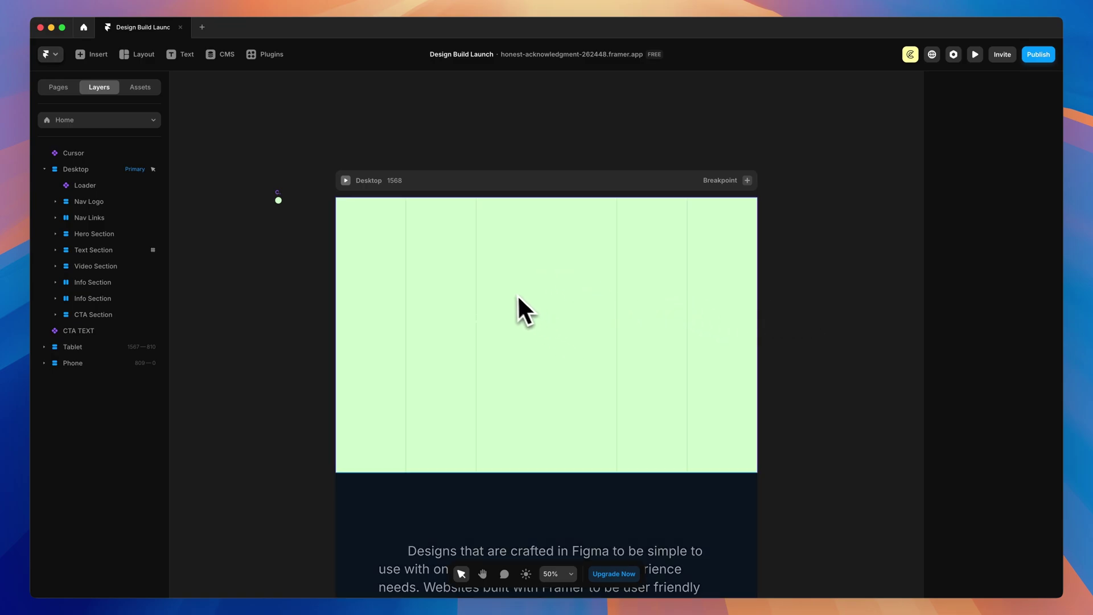
right_click(91, 187)
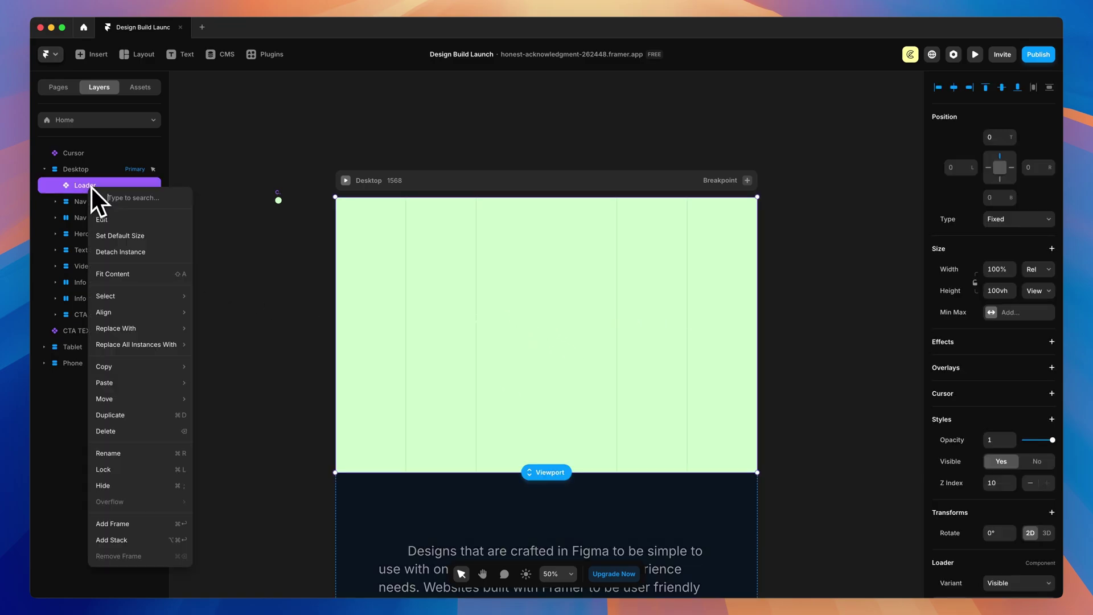
click(113, 489)
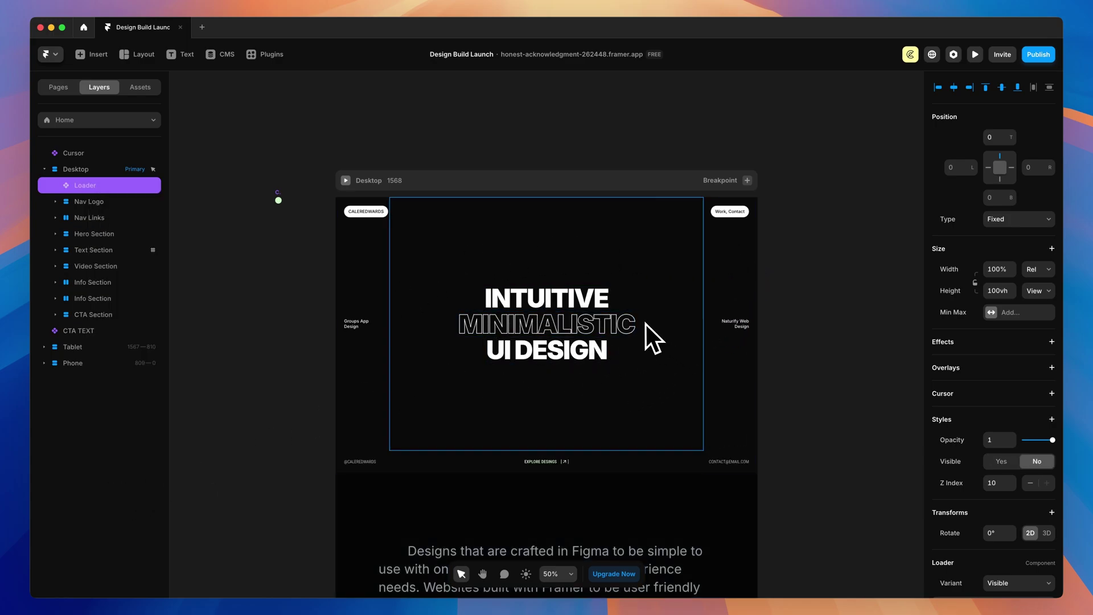
right_click(91, 189)
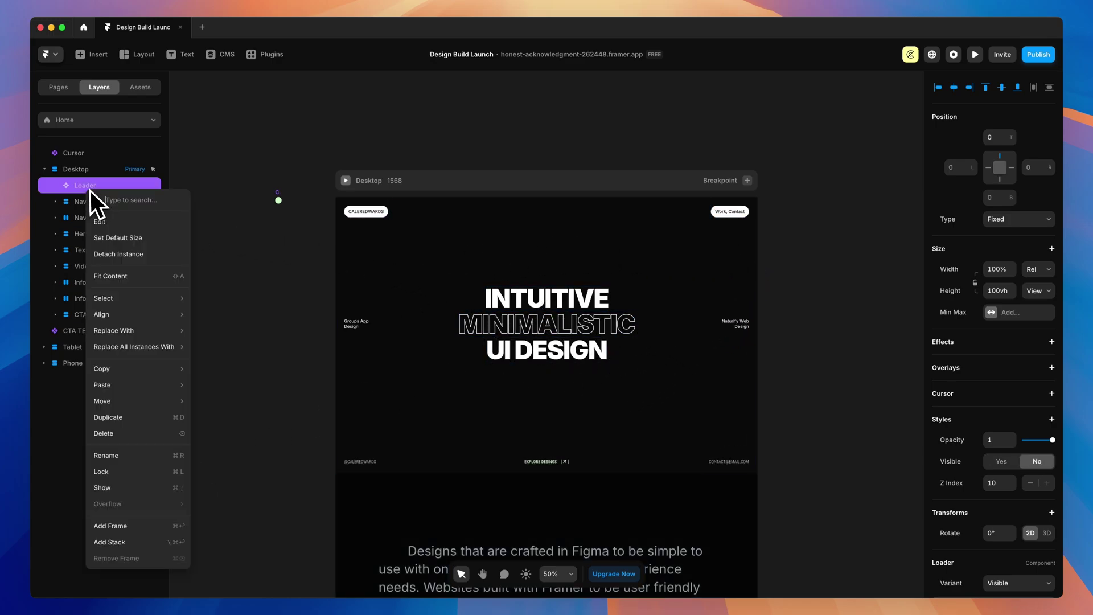
click(102, 491)
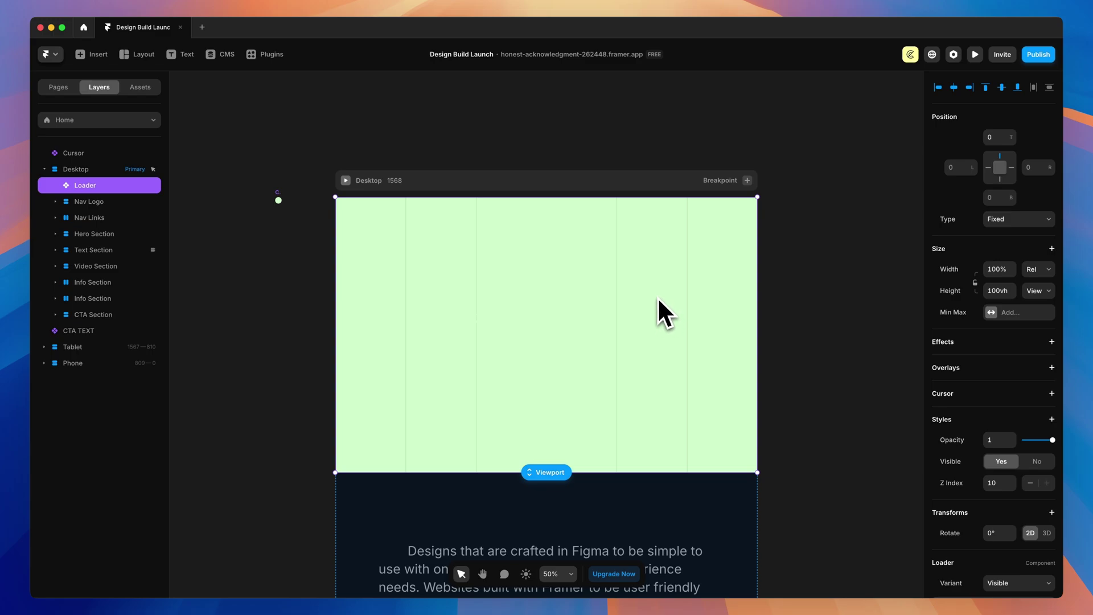
Add a Pointer Events style set to None on the Loader, then preview the site to test the dot cursor.
click(974, 54)
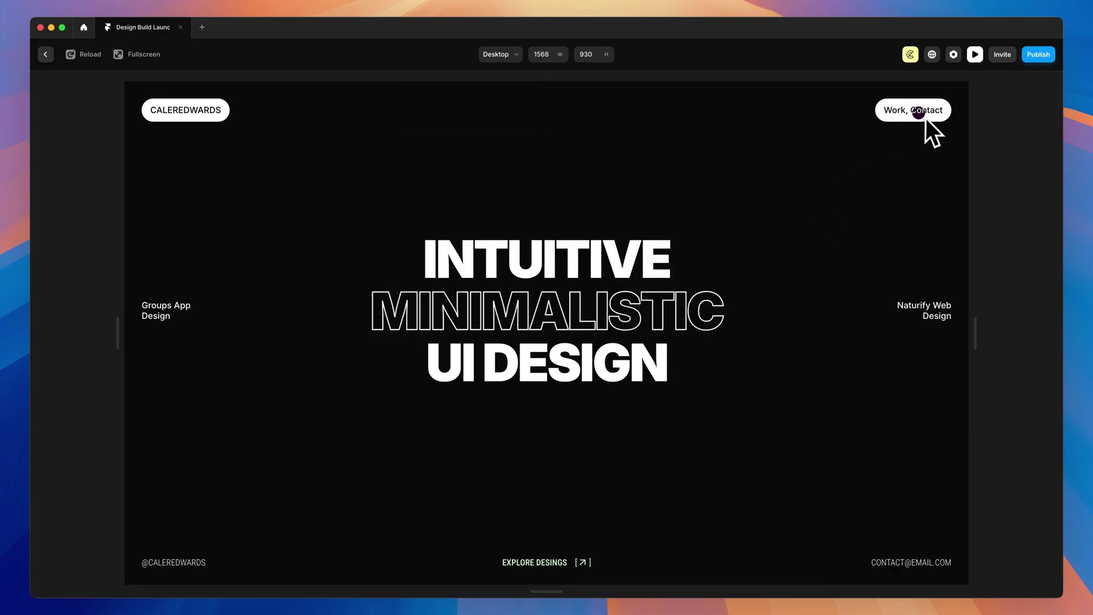
click(50, 56)
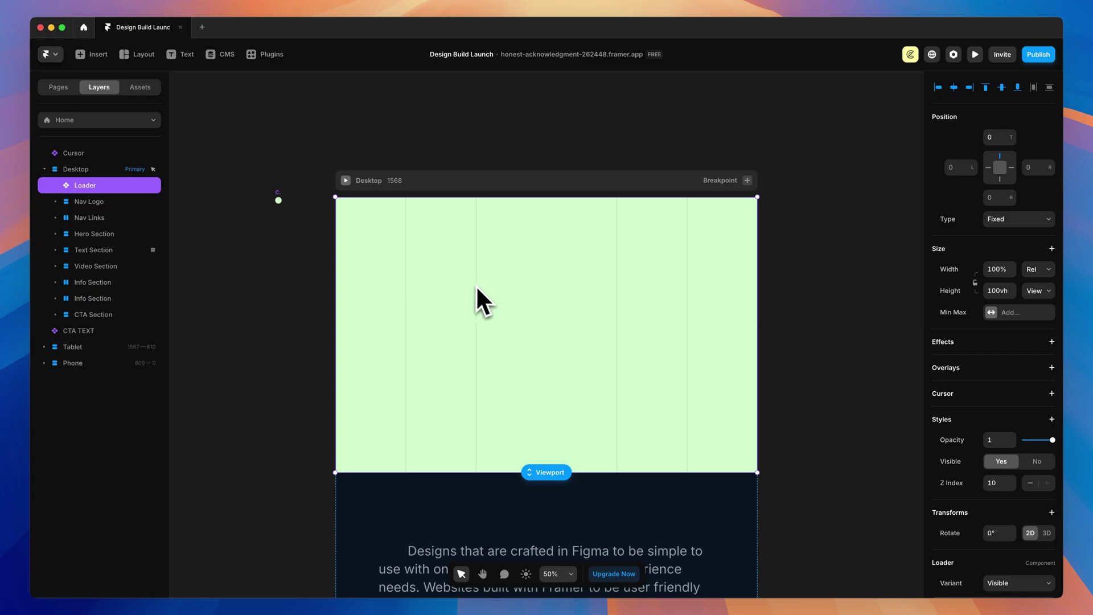
click(1052, 420)
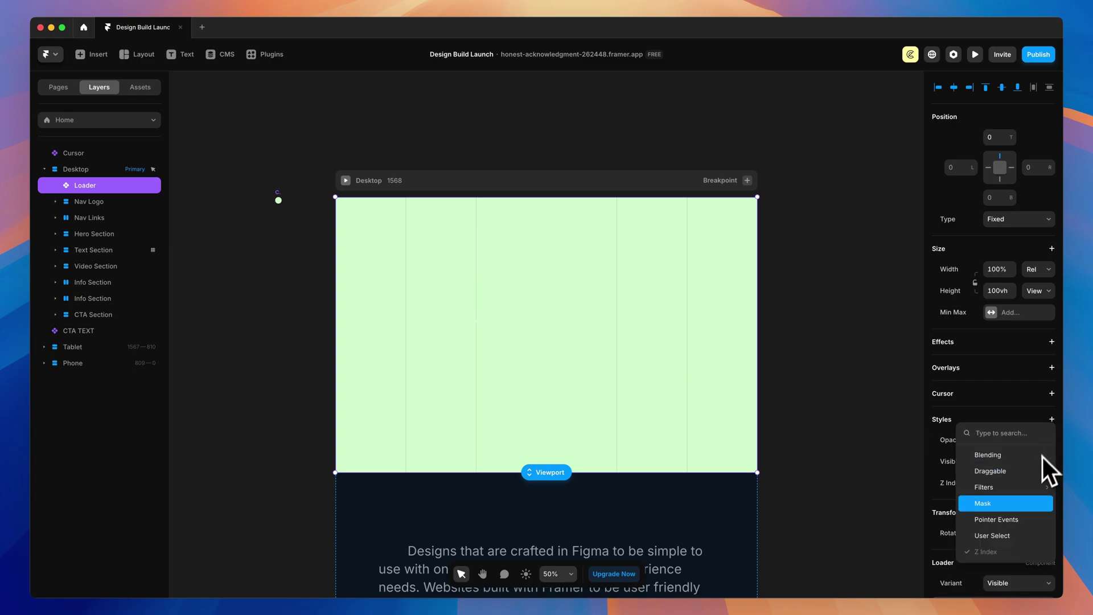
click(1000, 519)
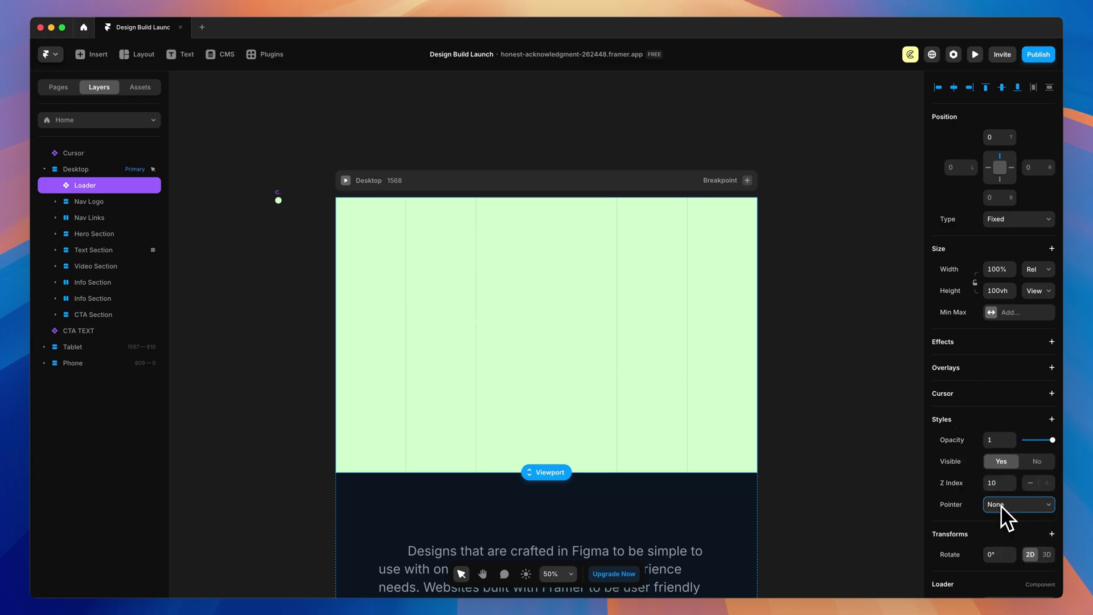
click(1002, 506)
click(1019, 506)
click(975, 54)
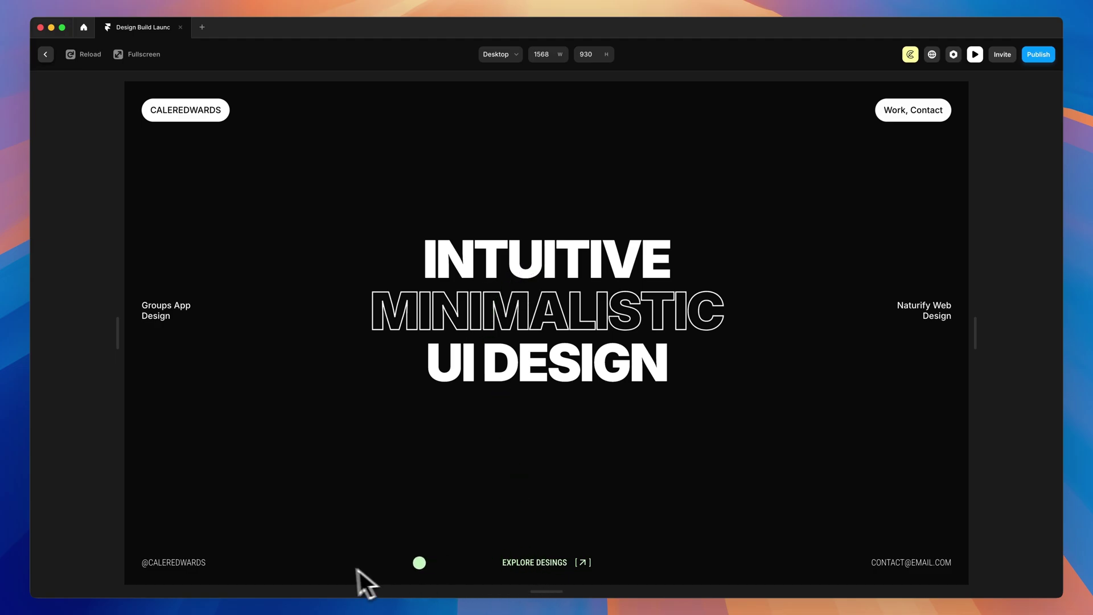
scroll(480, 428, down, 10)
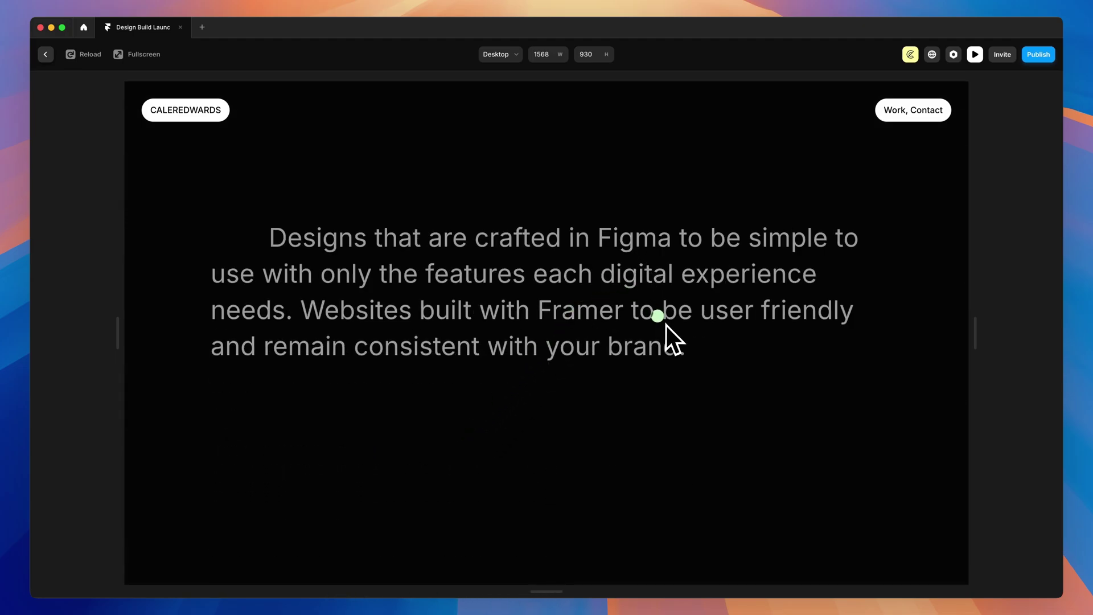
Hide the Loader on the Home page.
key(Escape)
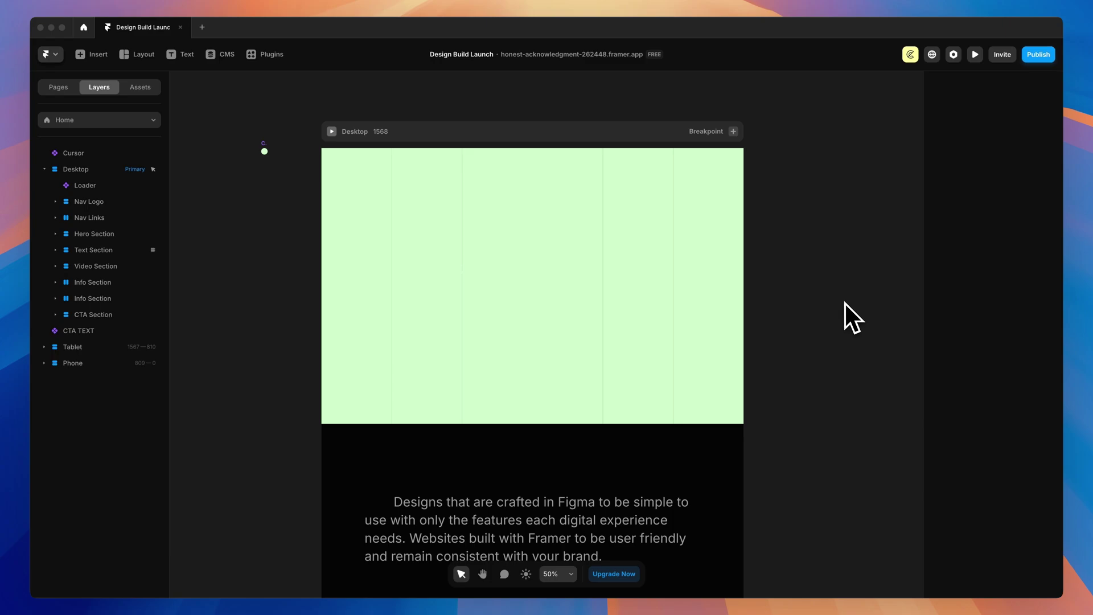
click(522, 140)
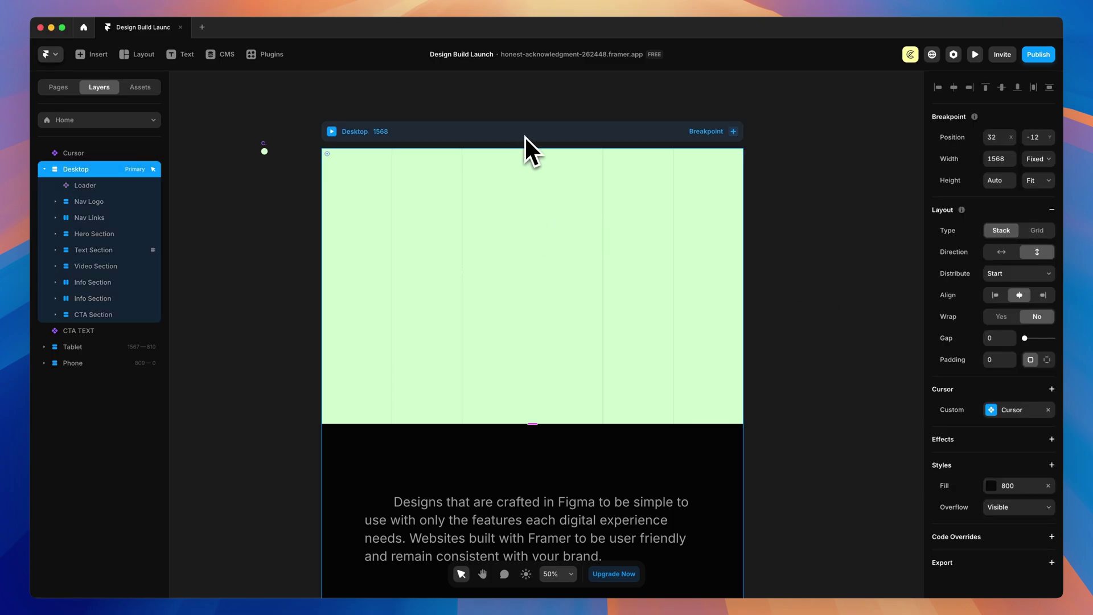
click(80, 186)
right_click(79, 188)
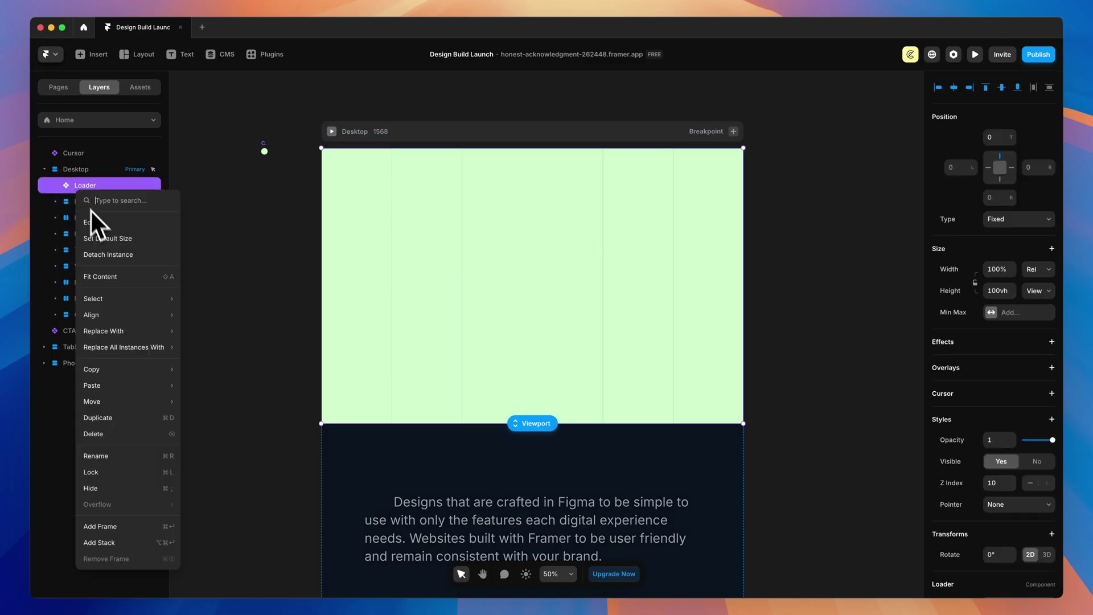
click(110, 491)
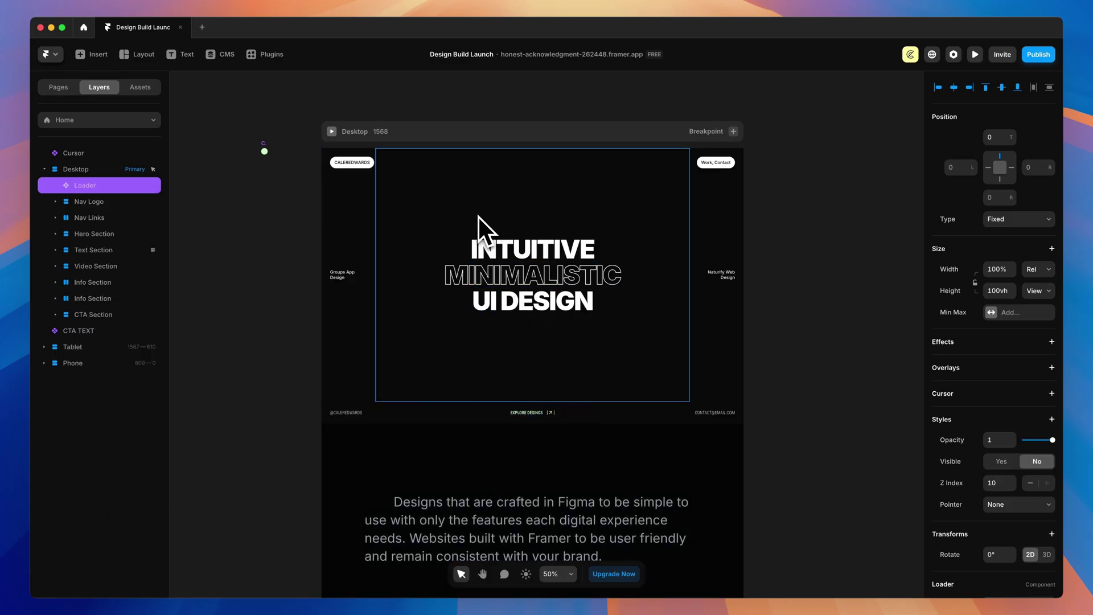
Hide the Loader on the Projects Pages (Naturify project page).
scroll(709, 188, up, 5)
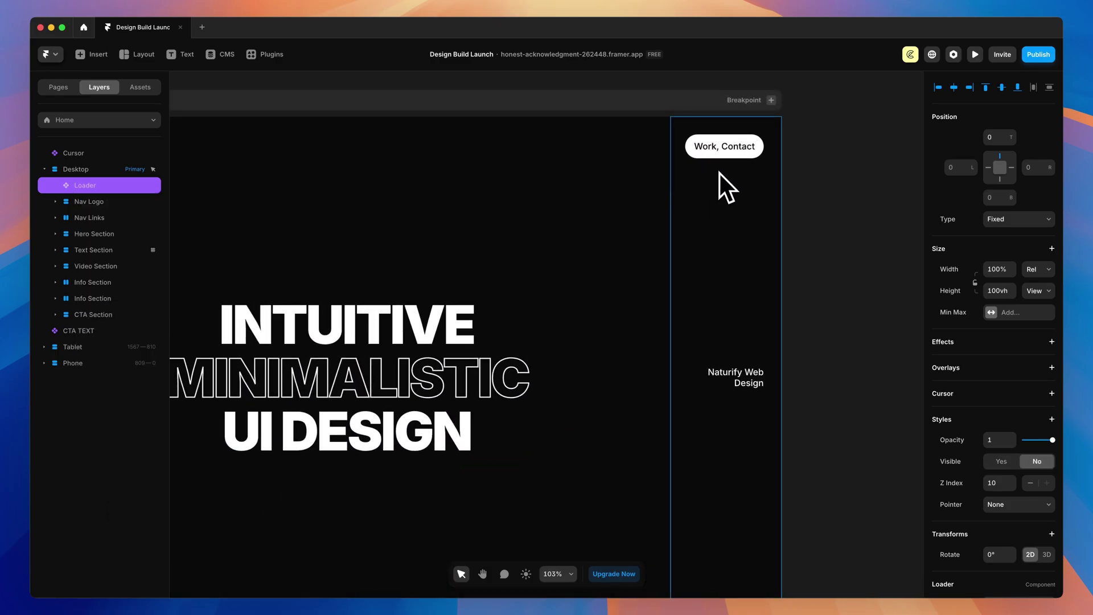
super+click(737, 149)
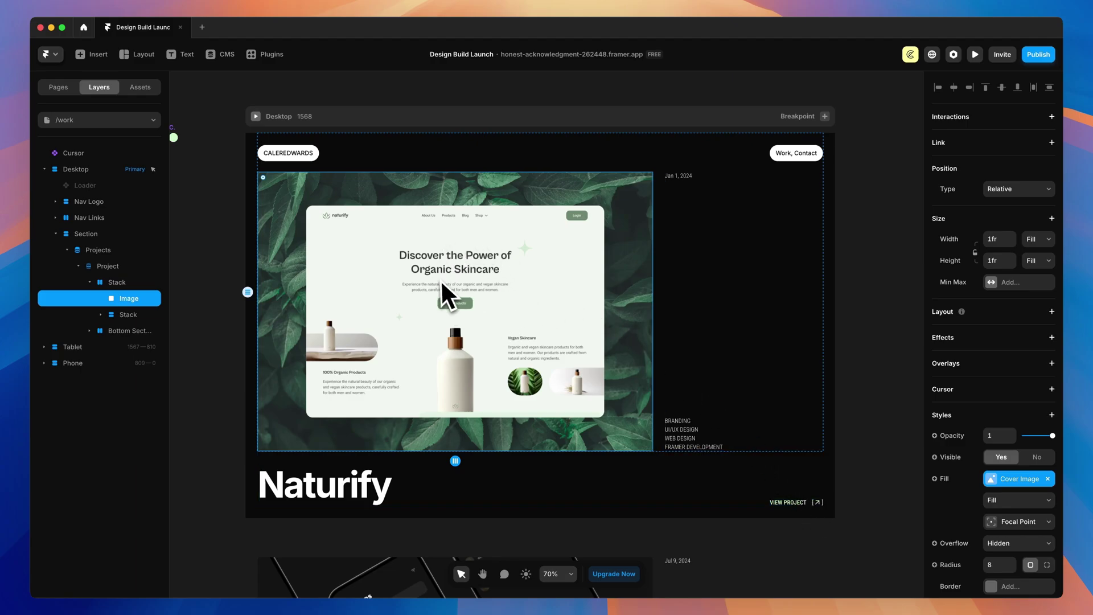
click(116, 122)
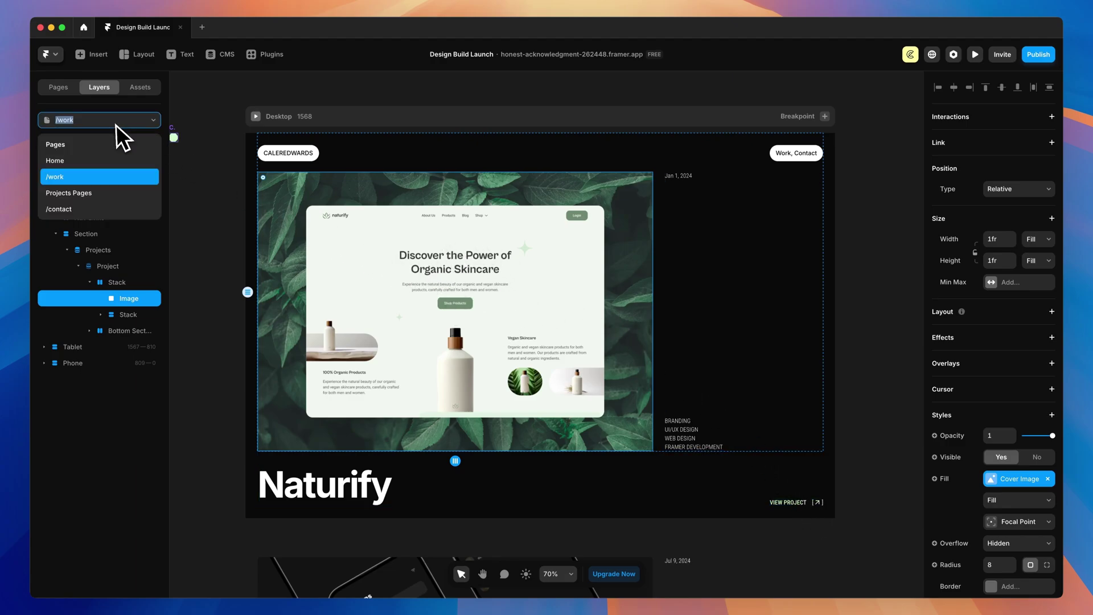
click(91, 142)
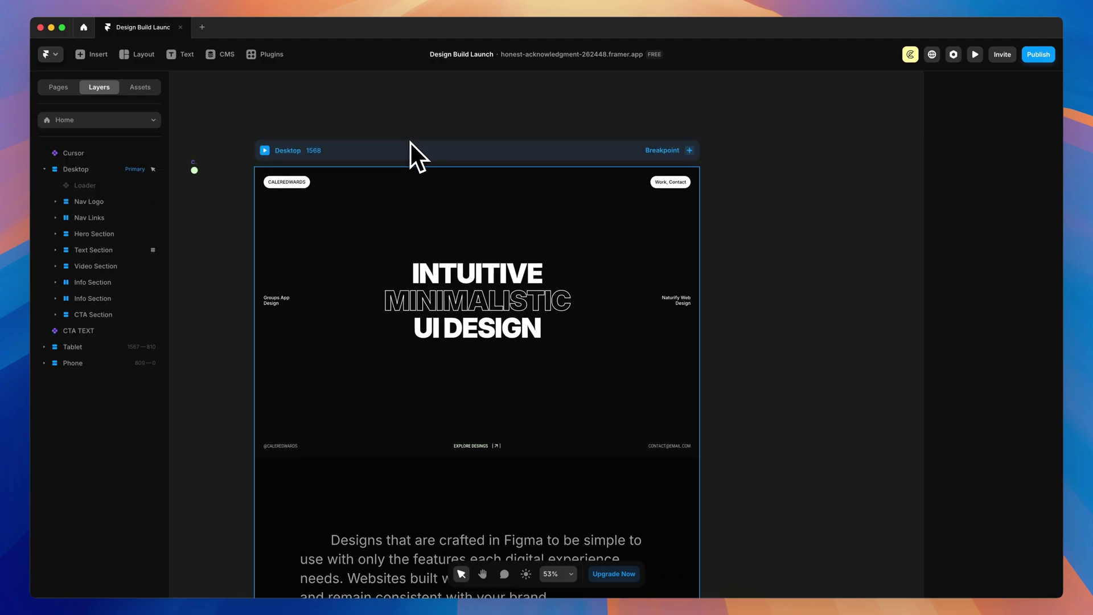
click(82, 121)
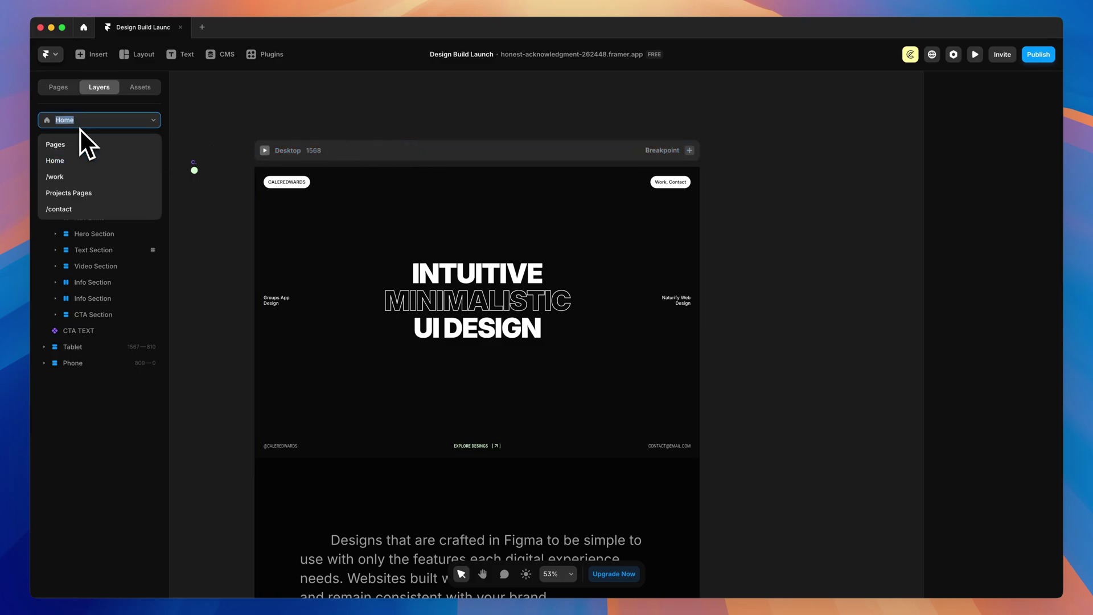
click(68, 191)
click(99, 186)
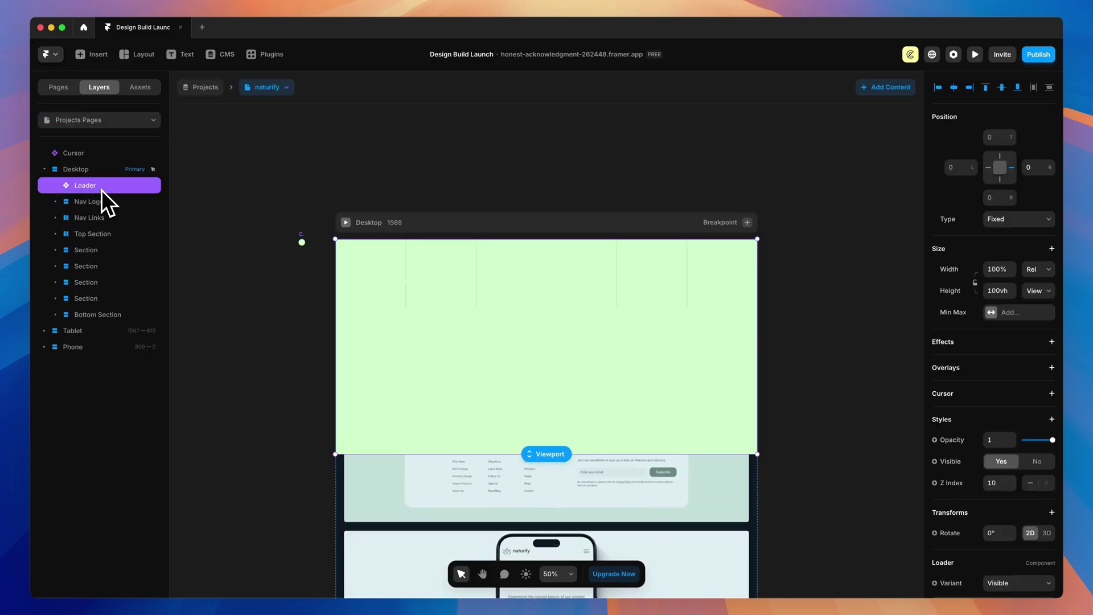
right_click(101, 190)
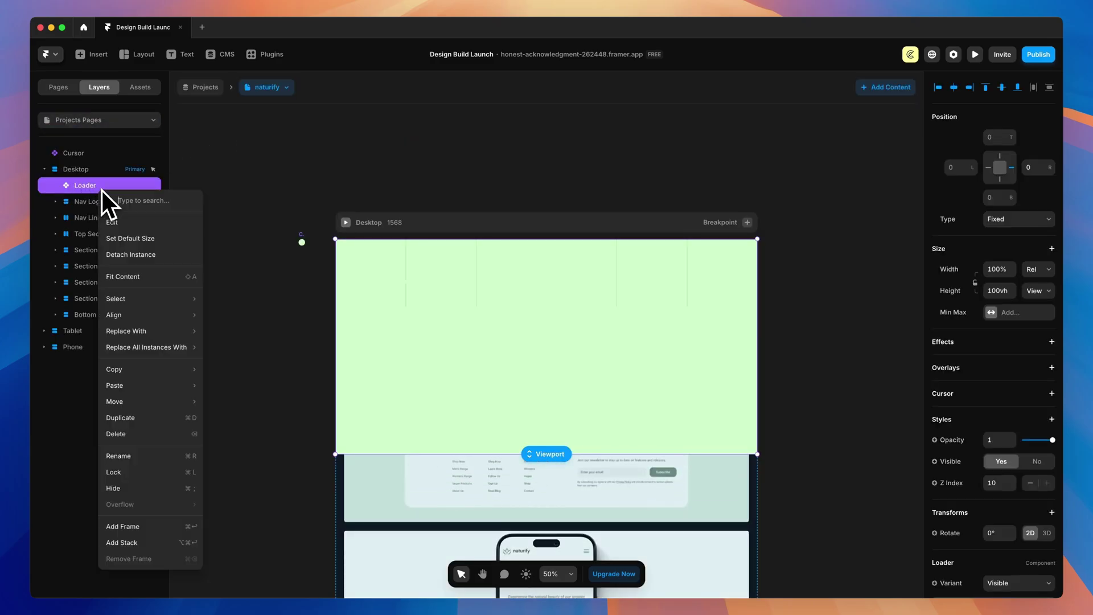
click(118, 491)
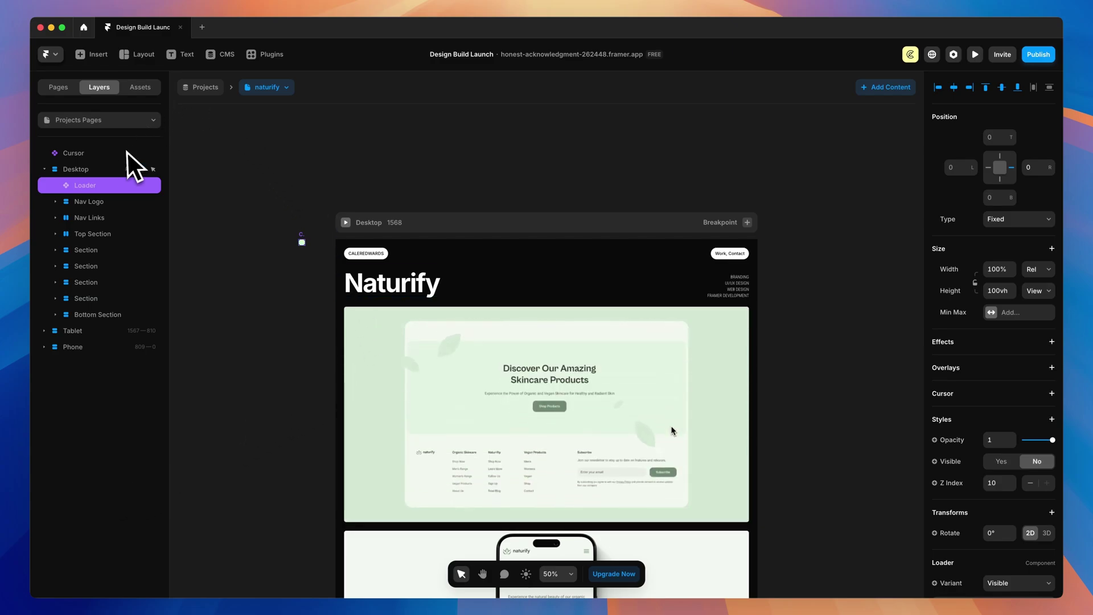
Switch to the /contact page and bring up its Loader's context menu.
click(87, 122)
click(73, 188)
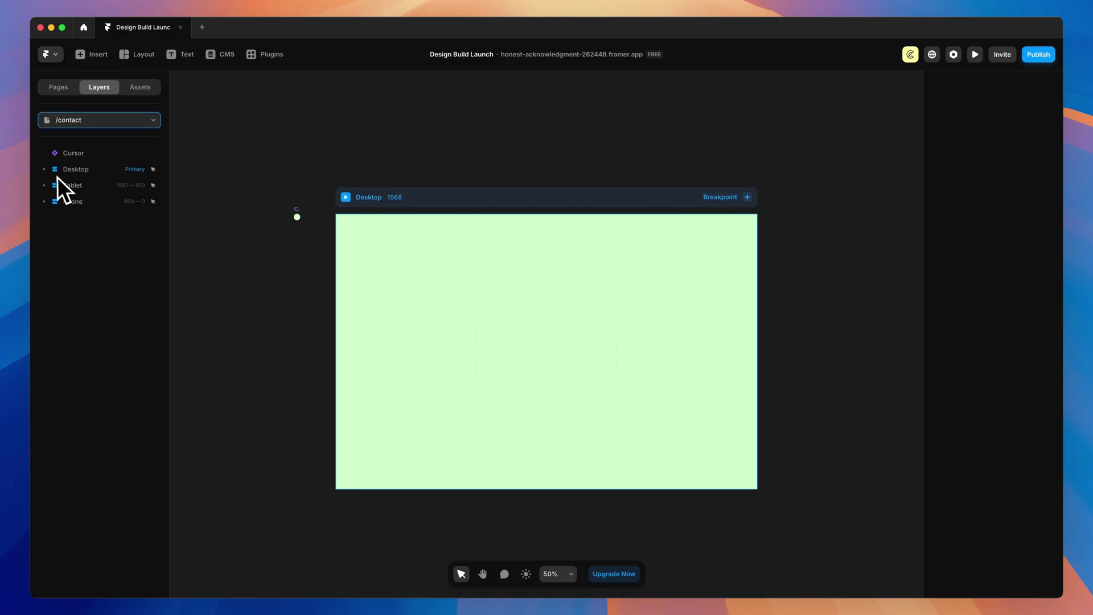
click(57, 173)
right_click(90, 190)
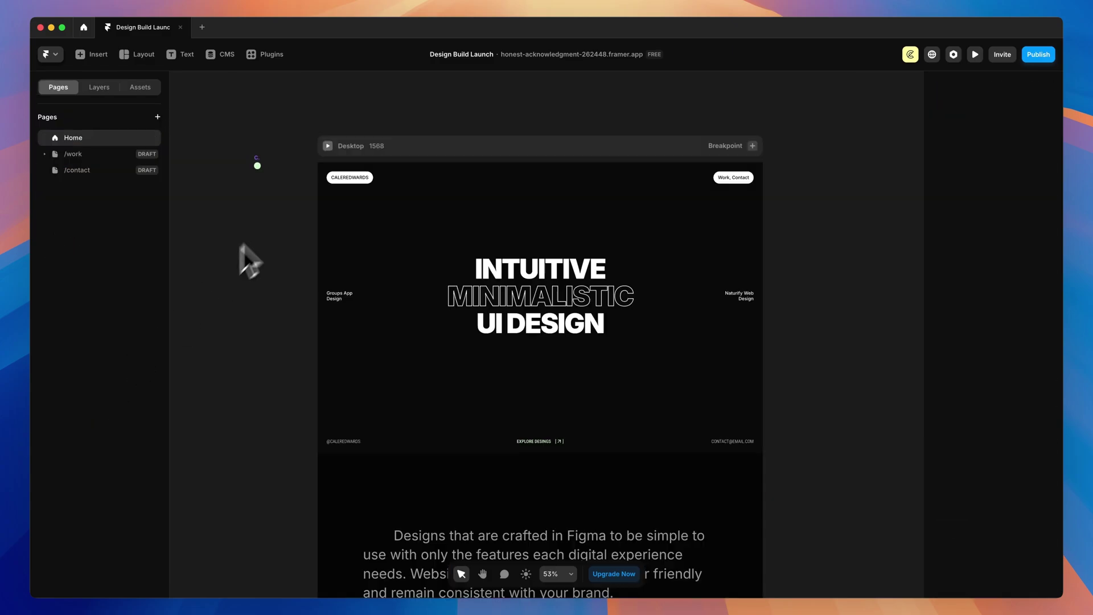
In the Cursor component, duplicate the Explore Designs variant as 'View Project' with a [VIEW PROJECT] label.
double_click(259, 166)
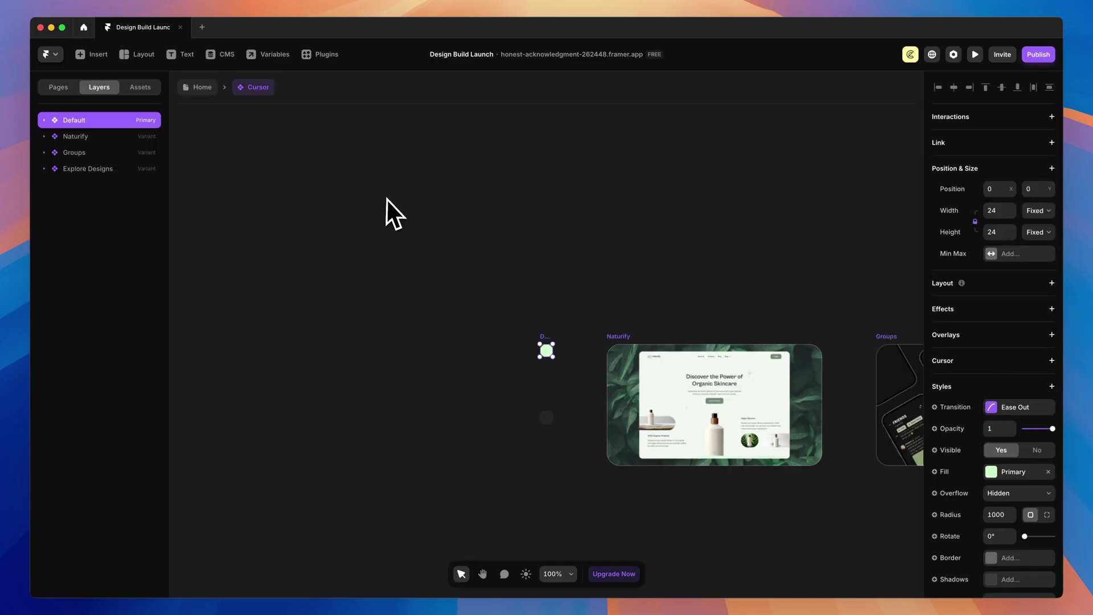
scroll(398, 205, right, 5)
click(561, 259)
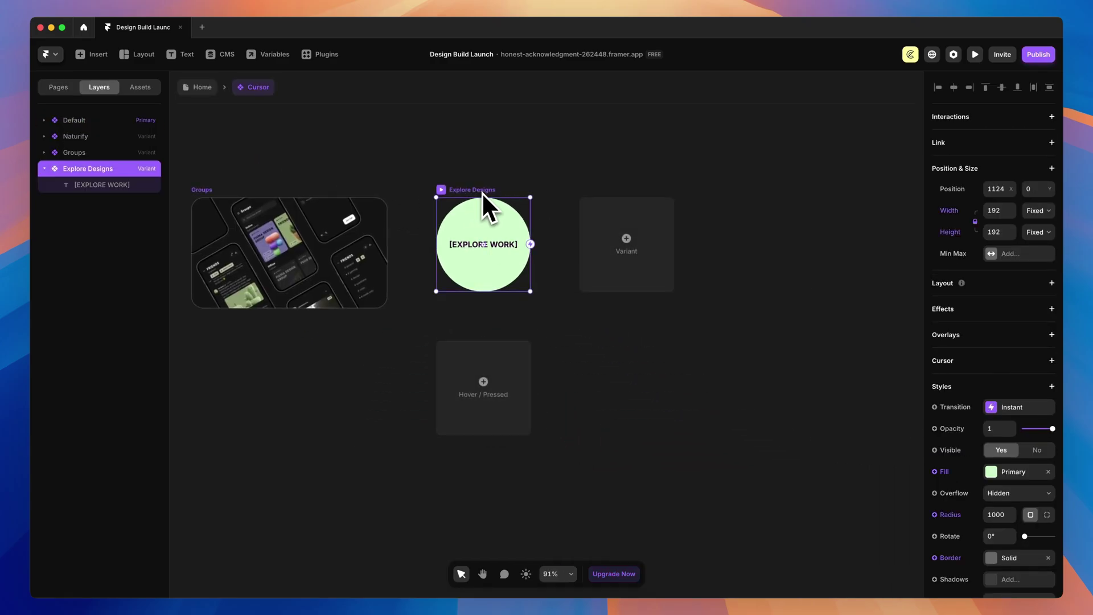
click(617, 251)
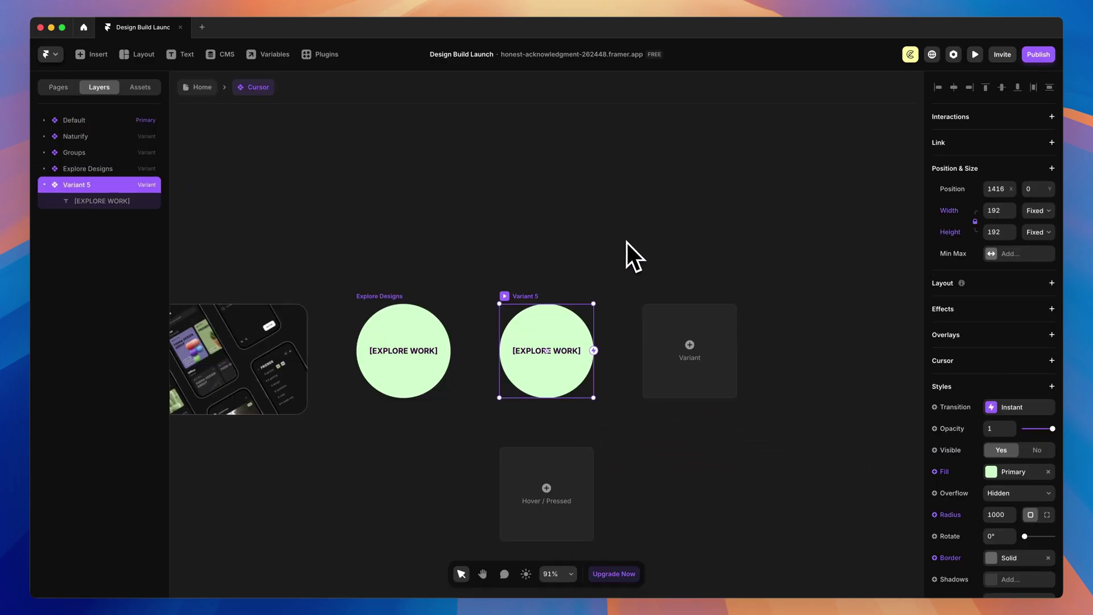
scroll(594, 303, up, 3)
scroll(532, 336, up, 5)
click(533, 315)
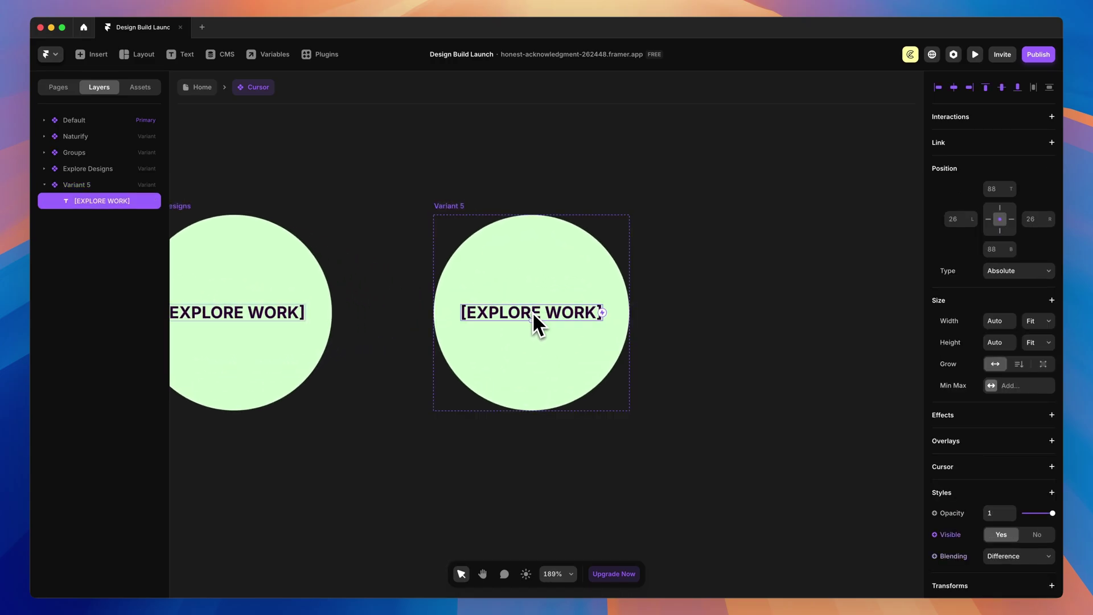
double_click(544, 315)
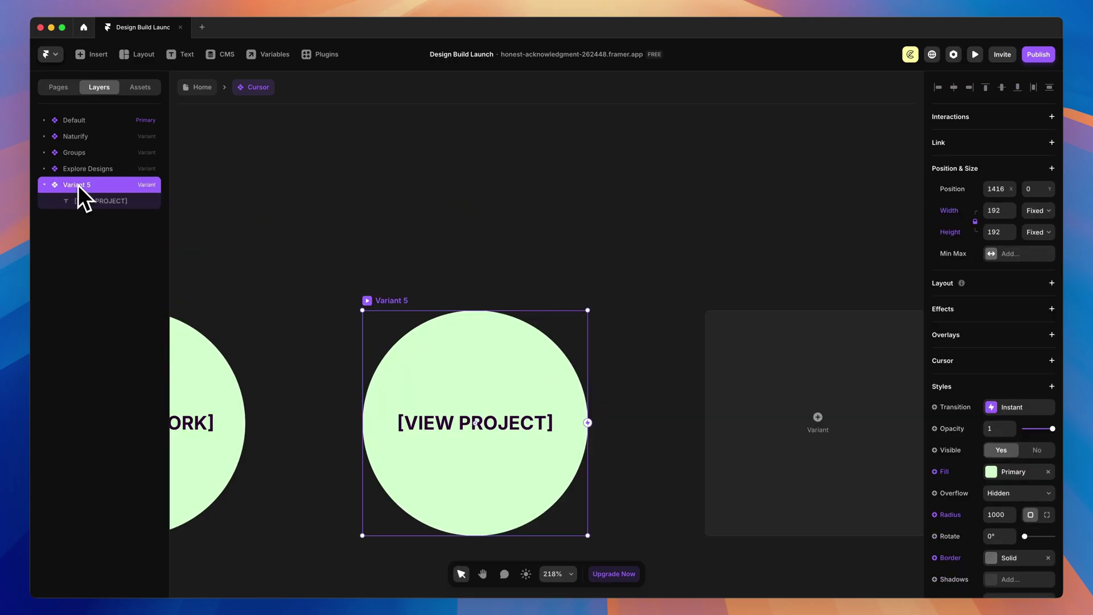
double_click(77, 184)
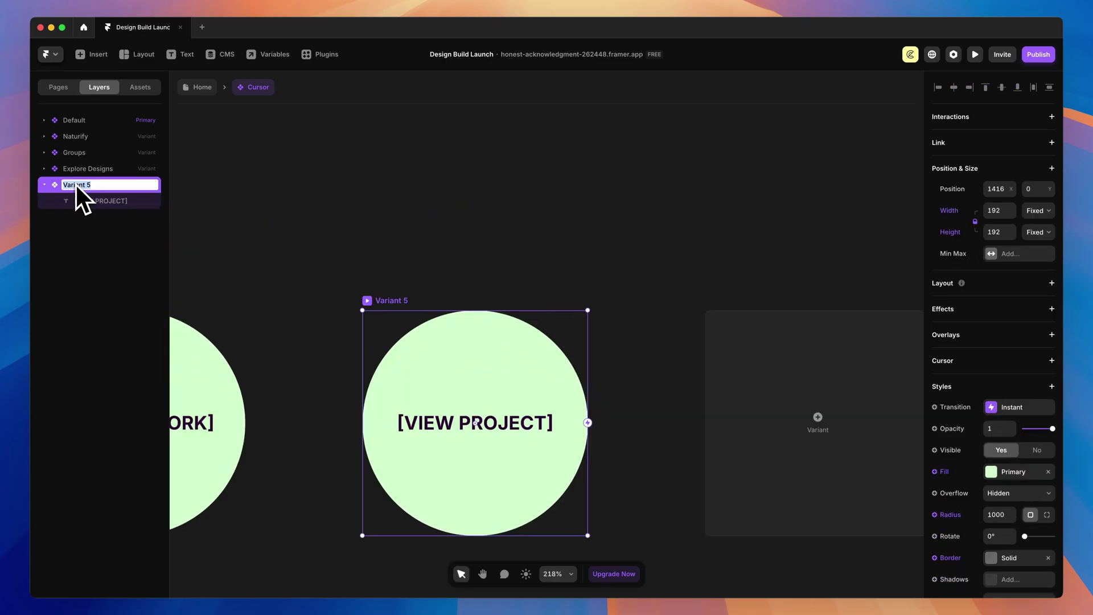
text(View Project)
key(Return)
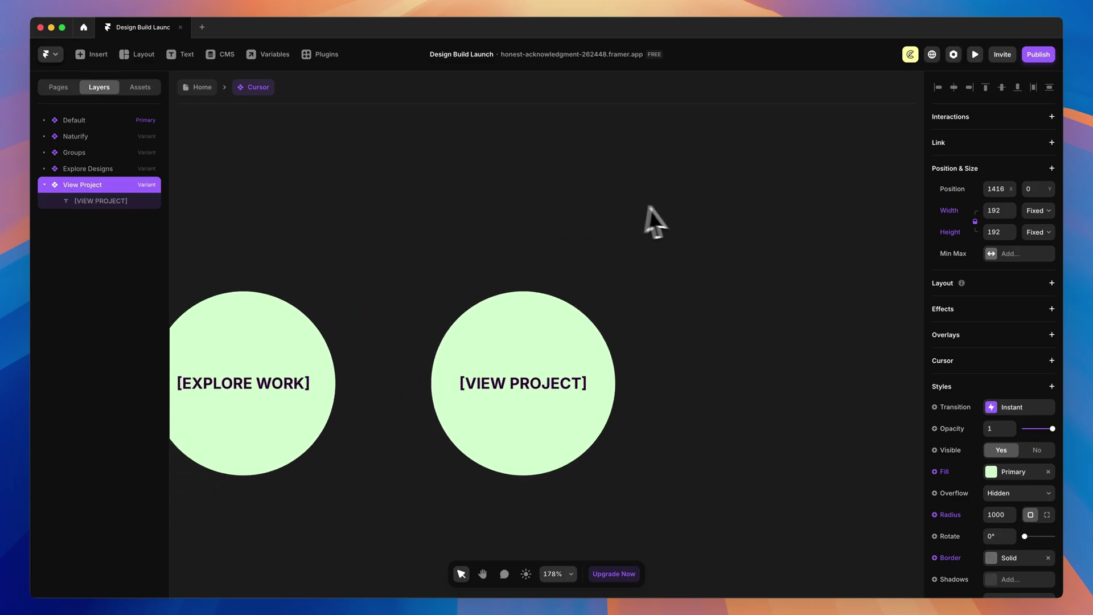
Add another cursor variant with no label text and a width of 48.
click(803, 378)
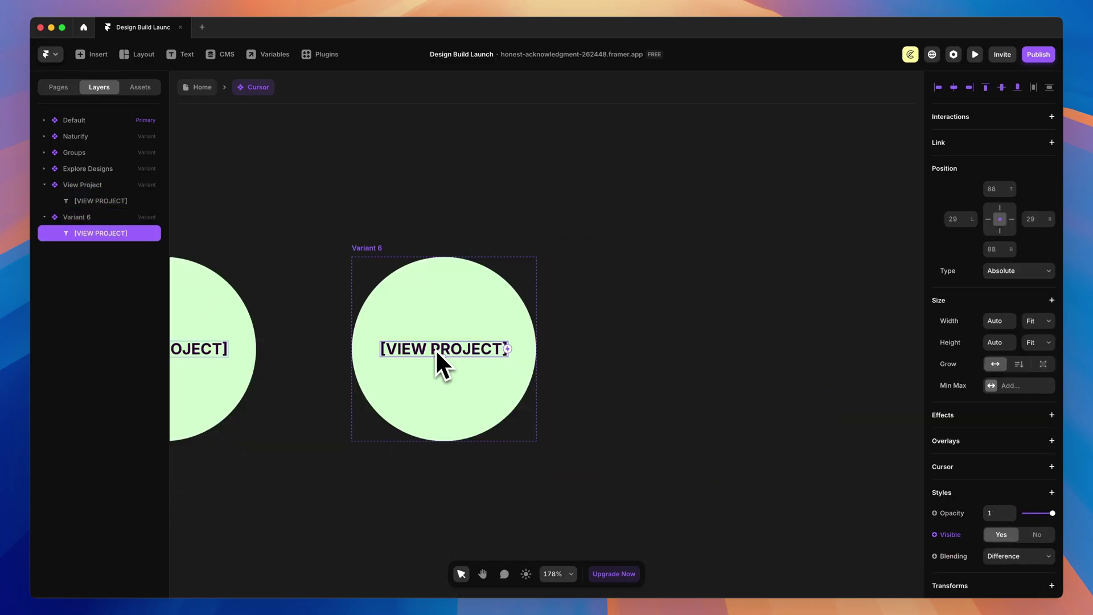
key(BackSpace)
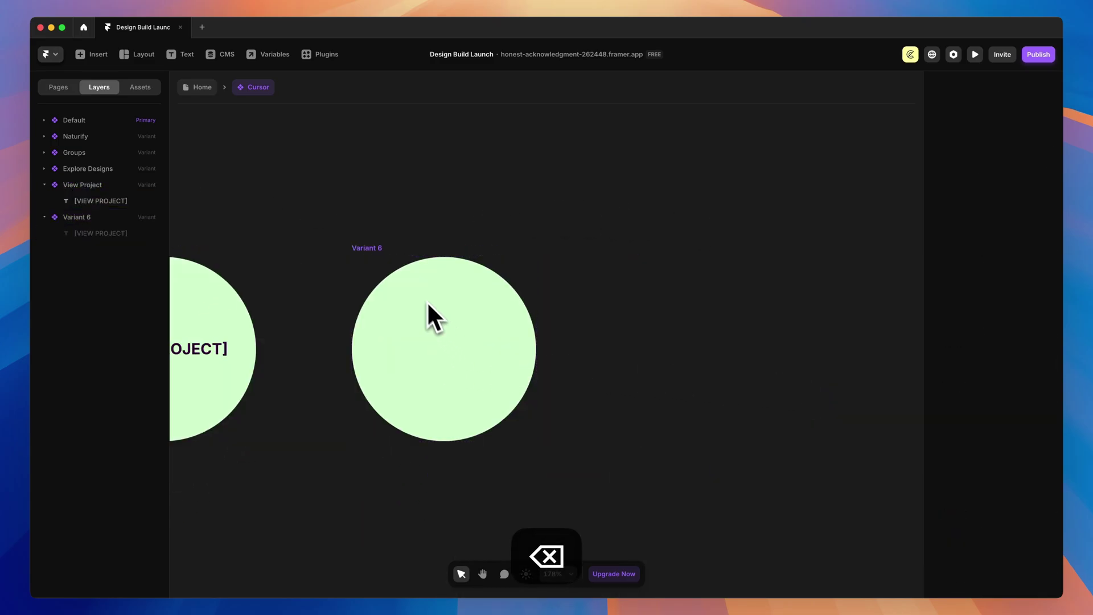
click(371, 249)
click(1005, 211)
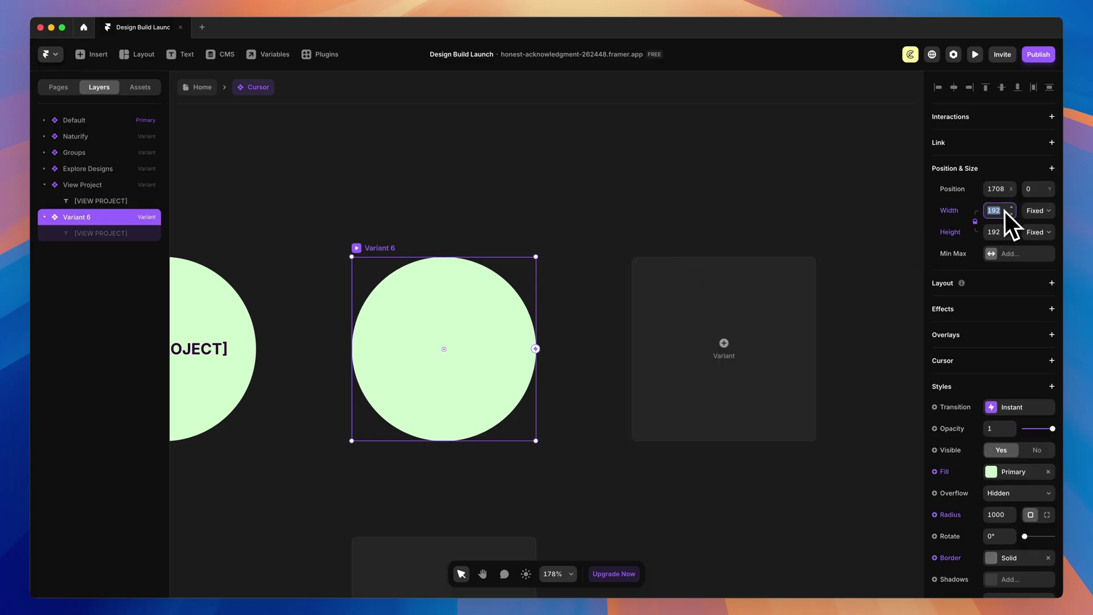
text(48)
key(Tab)
Rename the 48×48 dot variant to 'Dot Hover'.
click(796, 271)
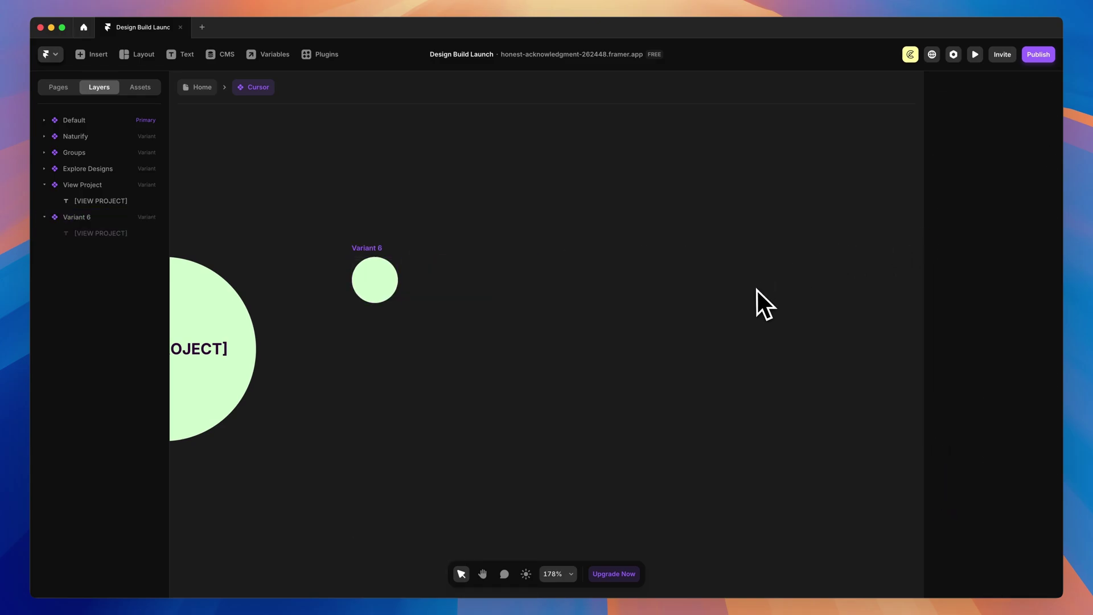
scroll(683, 290, left, 3)
scroll(513, 273, up, 5)
click(421, 262)
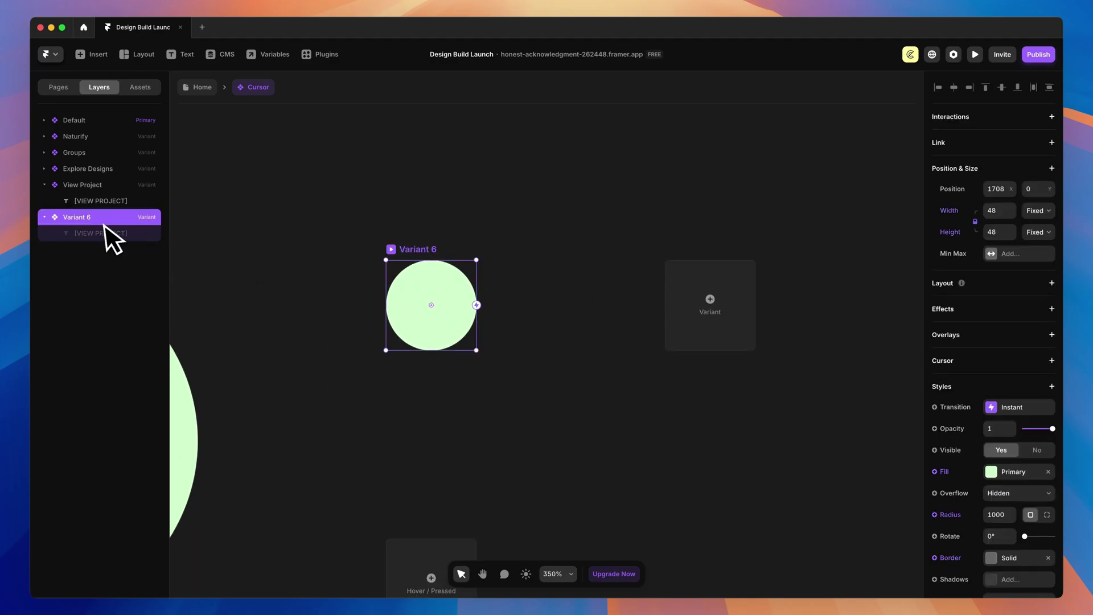
double_click(88, 222)
text(Dot Hover)
click(477, 145)
scroll(473, 149, down, 10)
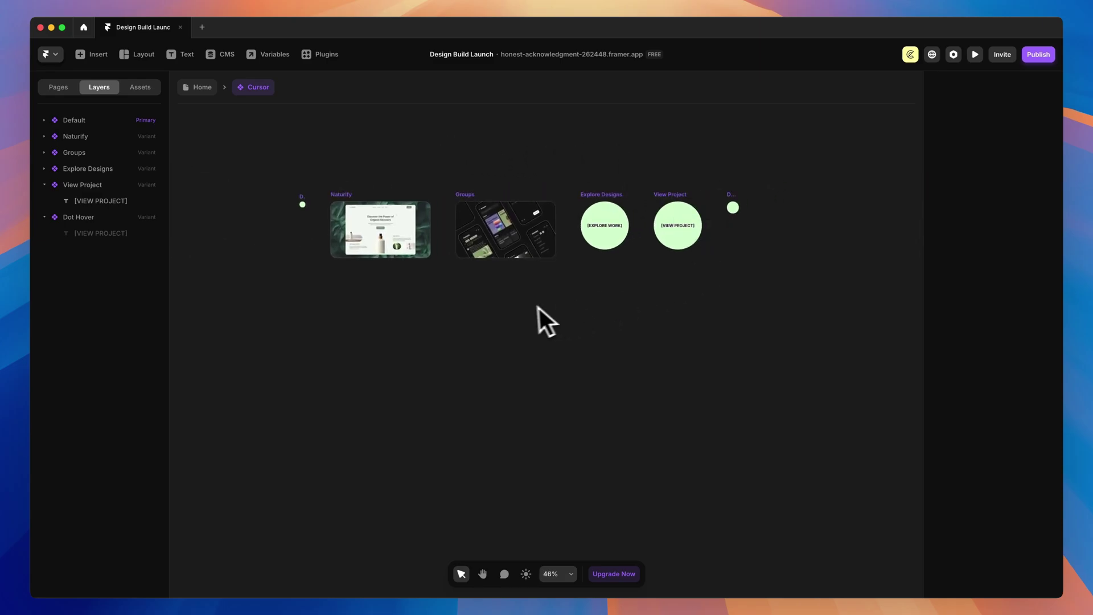
Return to the Home canvas and inspect the footer email text and hero footer row, cancelling a link.
click(200, 86)
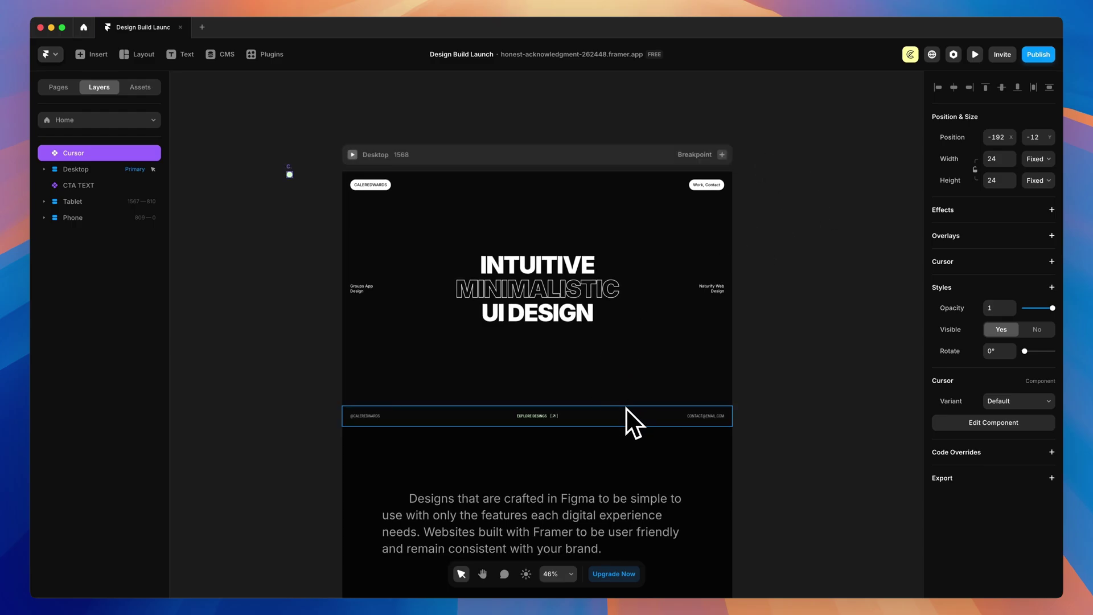
scroll(628, 407, up, 5)
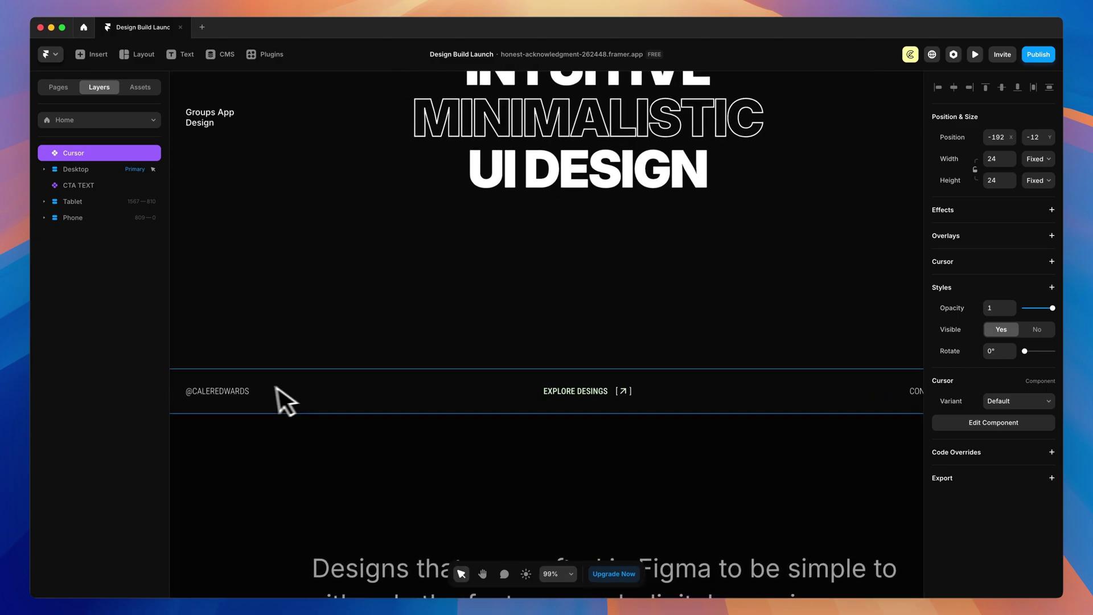
scroll(714, 410, right, 3)
scroll(848, 405, left, 5)
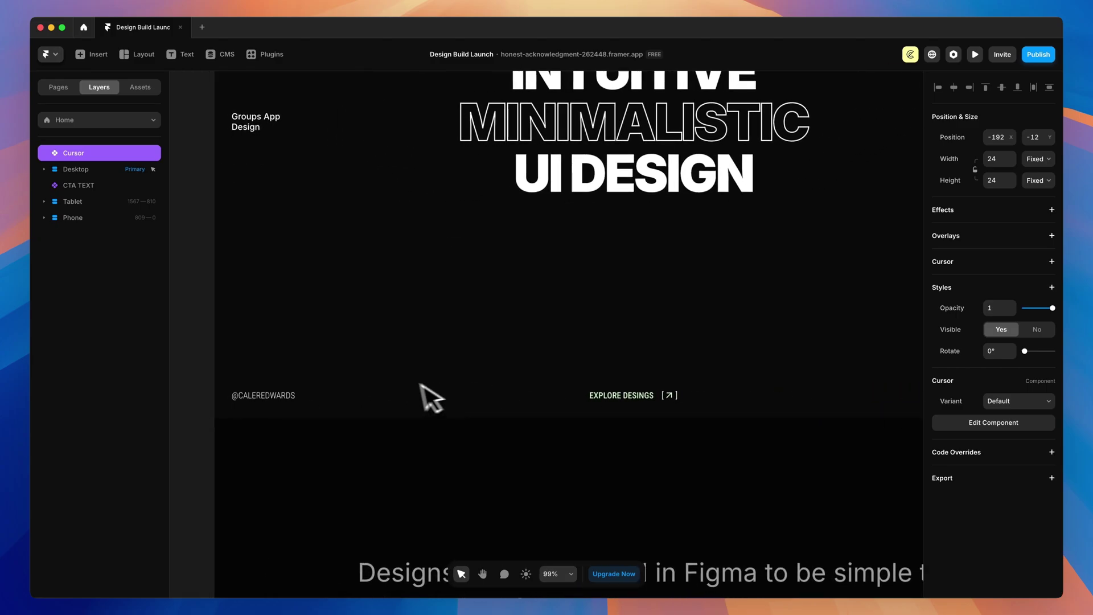
scroll(663, 415, right, 6)
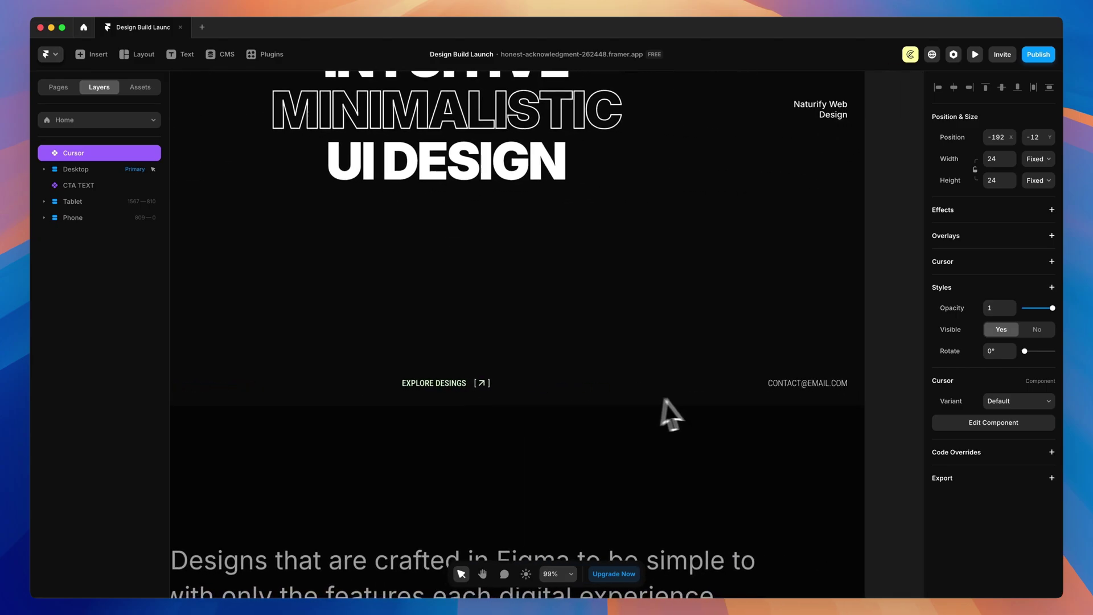
click(818, 382)
click(1052, 117)
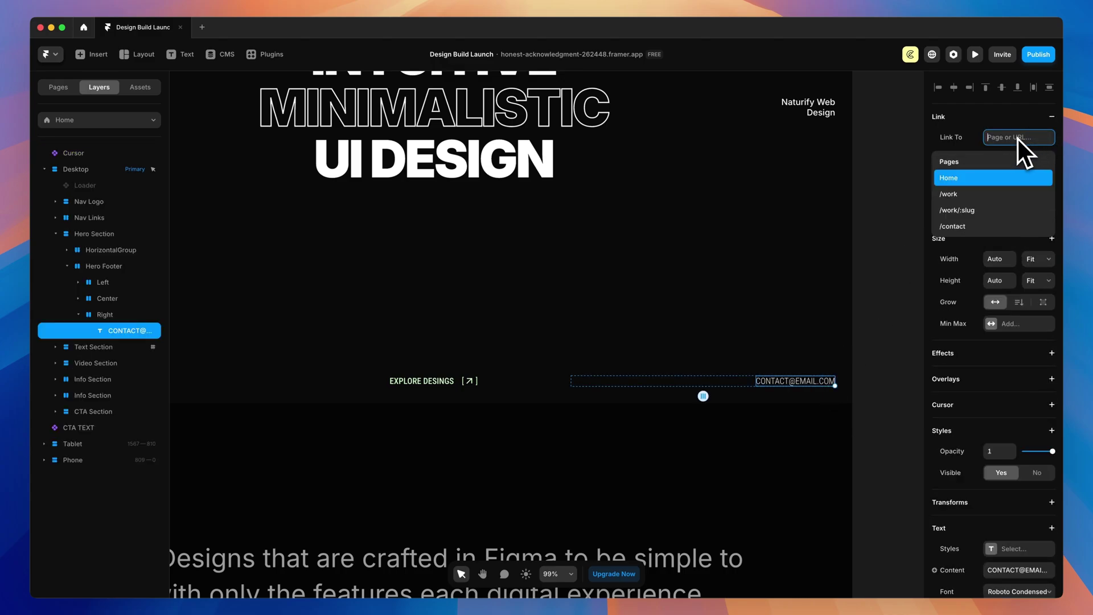
click(1020, 118)
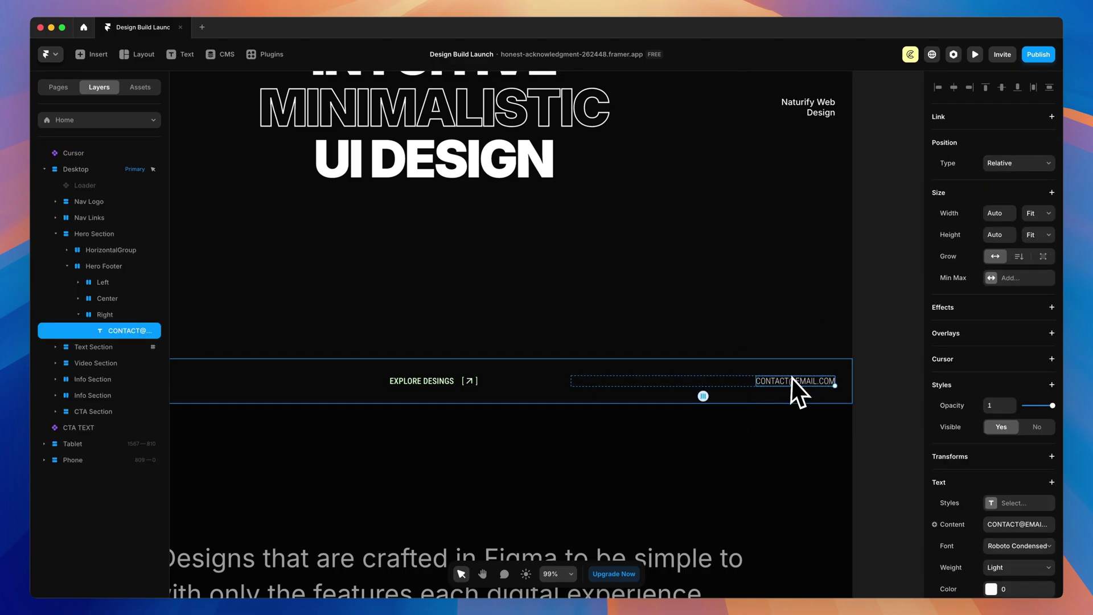
scroll(794, 377, up, 3)
click(488, 415)
scroll(834, 351, down, 2)
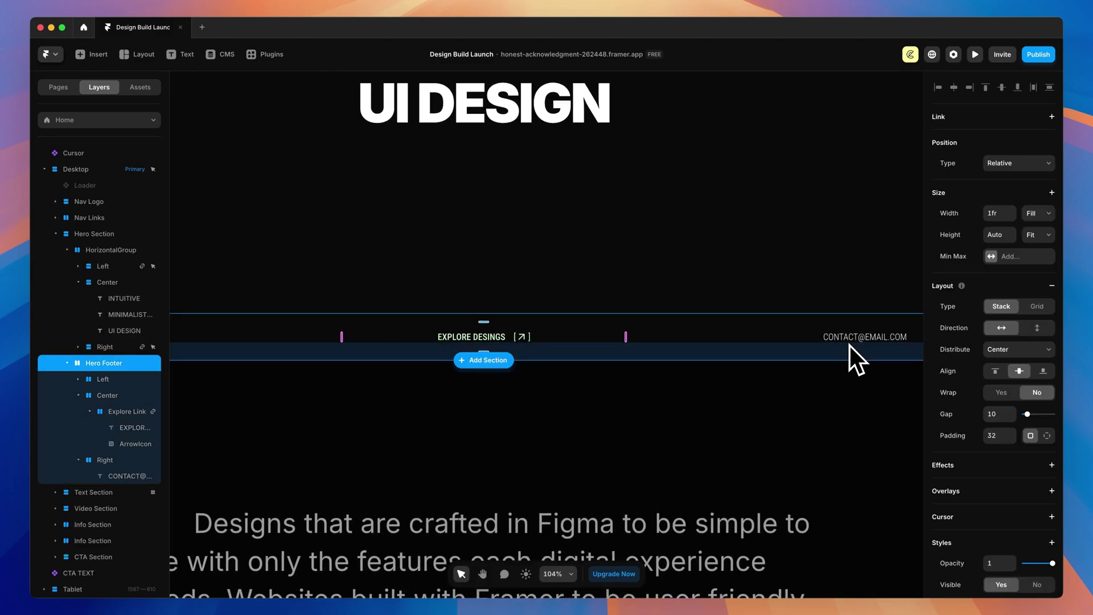
scroll(763, 344, up, 5)
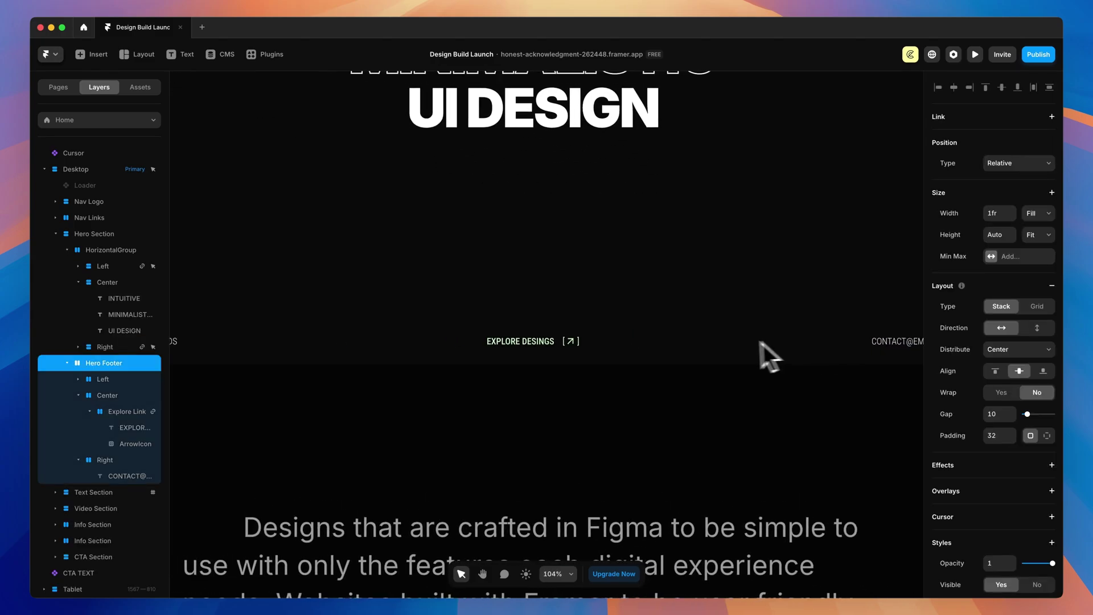
Give the EXPLORE DESINGS link a custom cursor using the Cursor component's Dot Hover variant, then preview.
click(574, 343)
scroll(997, 311, down, 1)
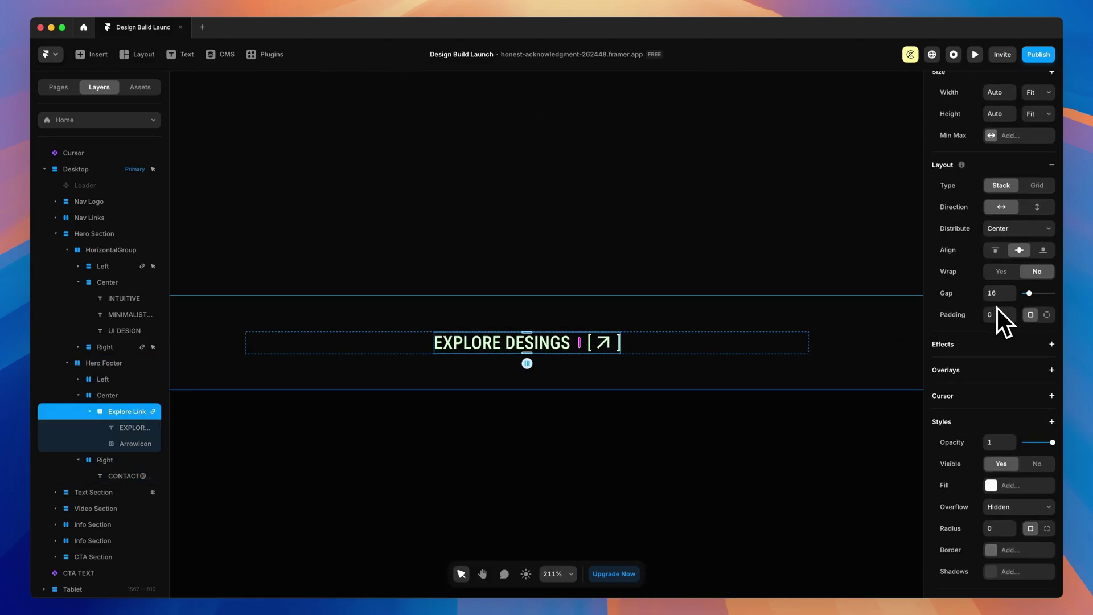
scroll(1002, 336, down, 1)
click(1050, 376)
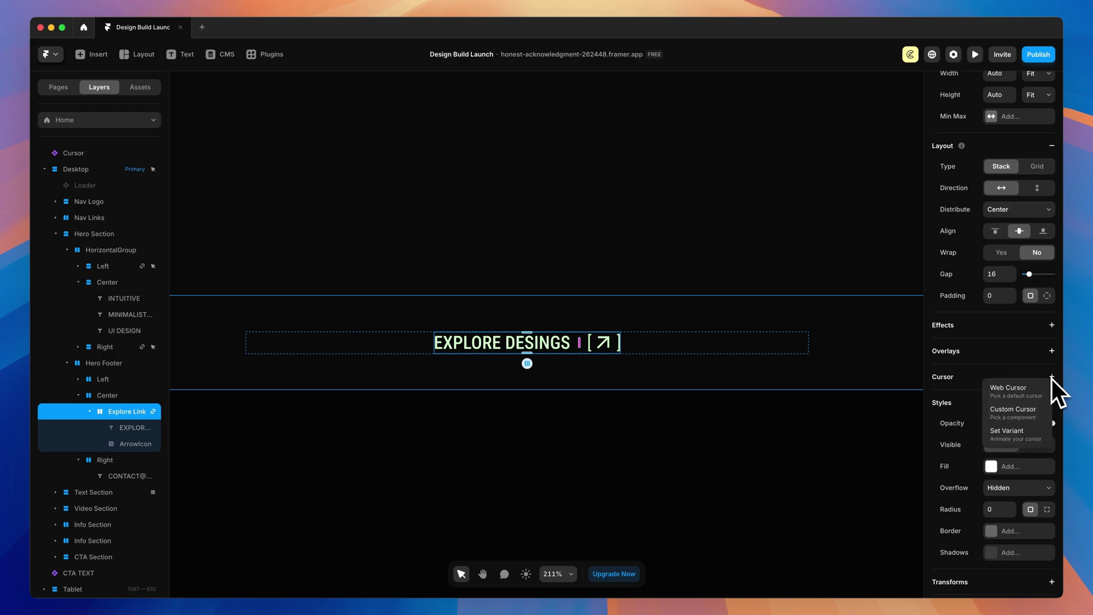
click(1019, 415)
click(899, 430)
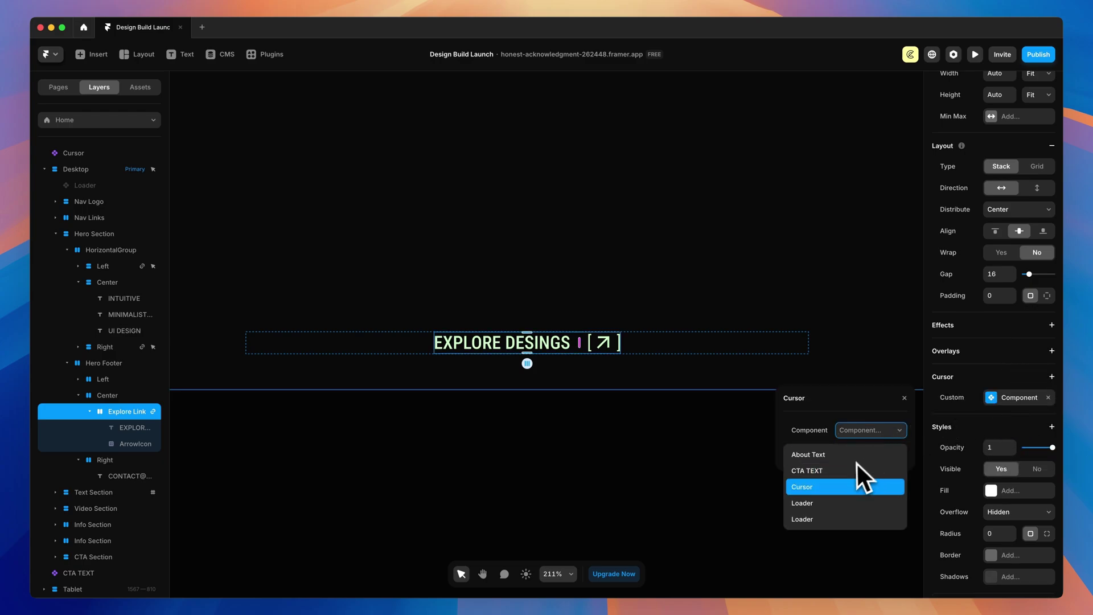
click(854, 485)
click(879, 451)
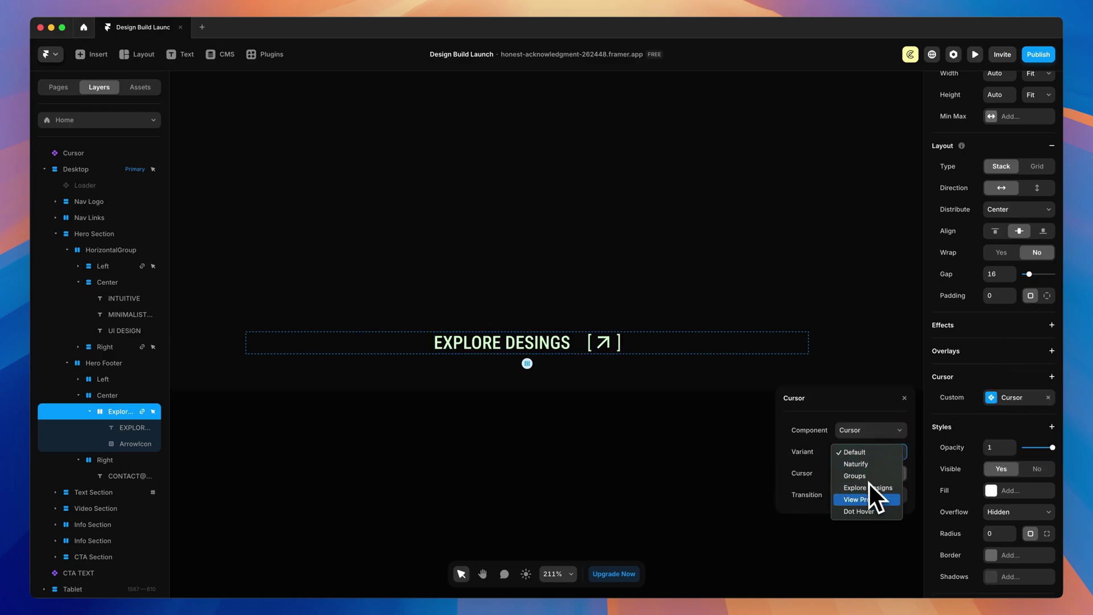
click(849, 512)
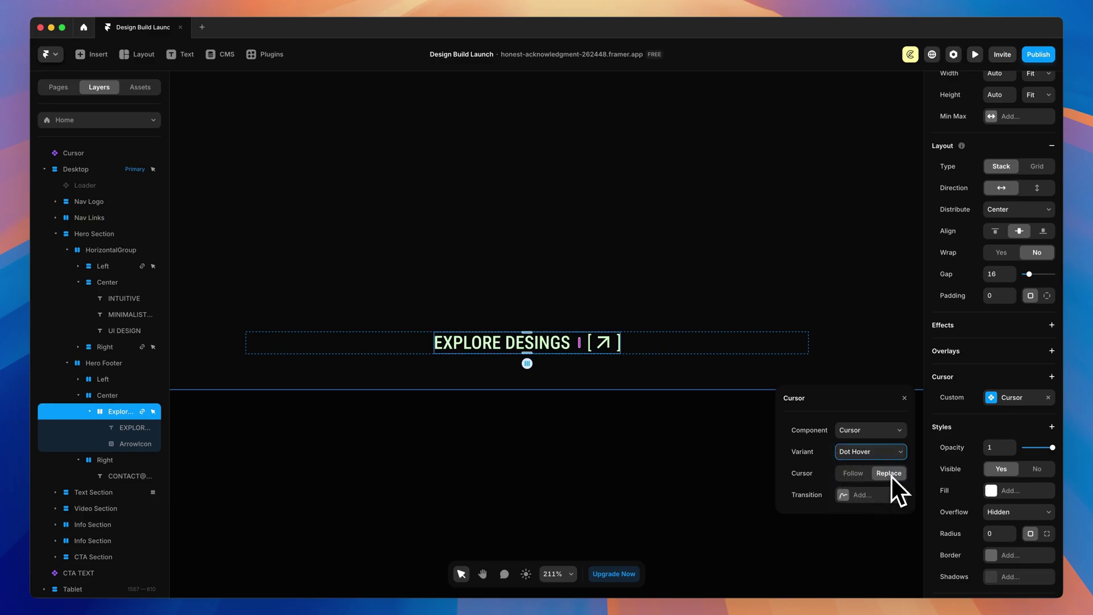
click(967, 56)
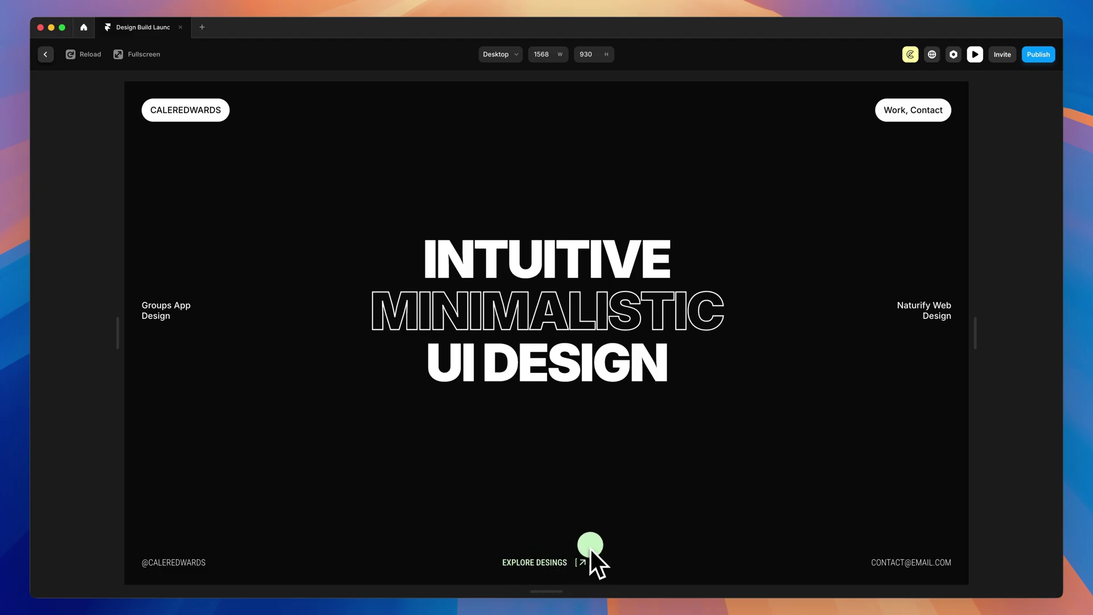
Close the preview, scroll through the Home canvas, and open the site page list in the Layers panel.
key(Escape)
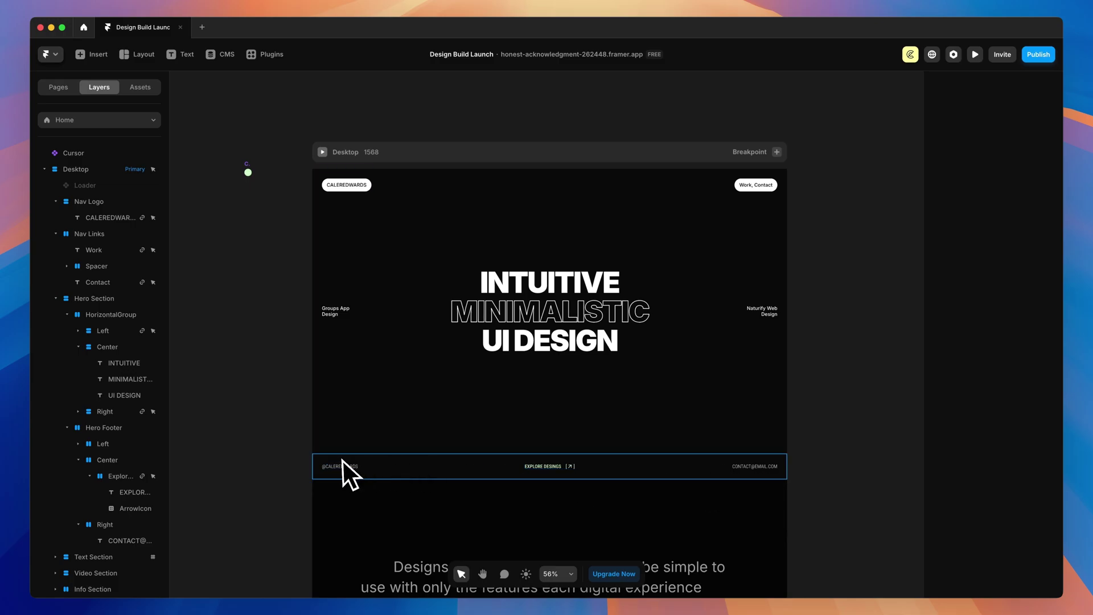
scroll(560, 293, down, 20)
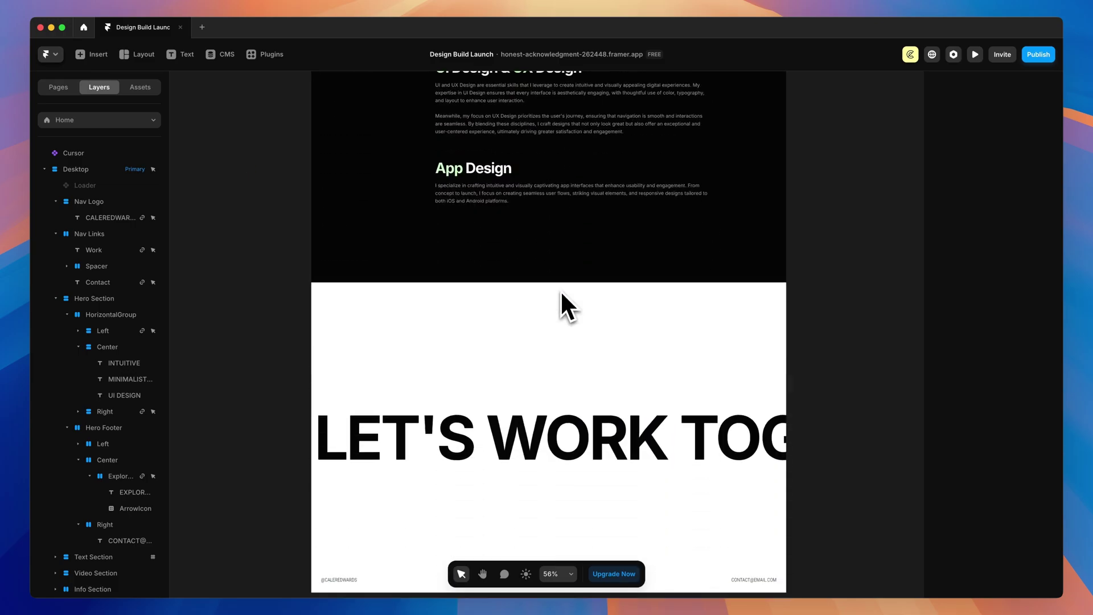
scroll(560, 290, down, 5)
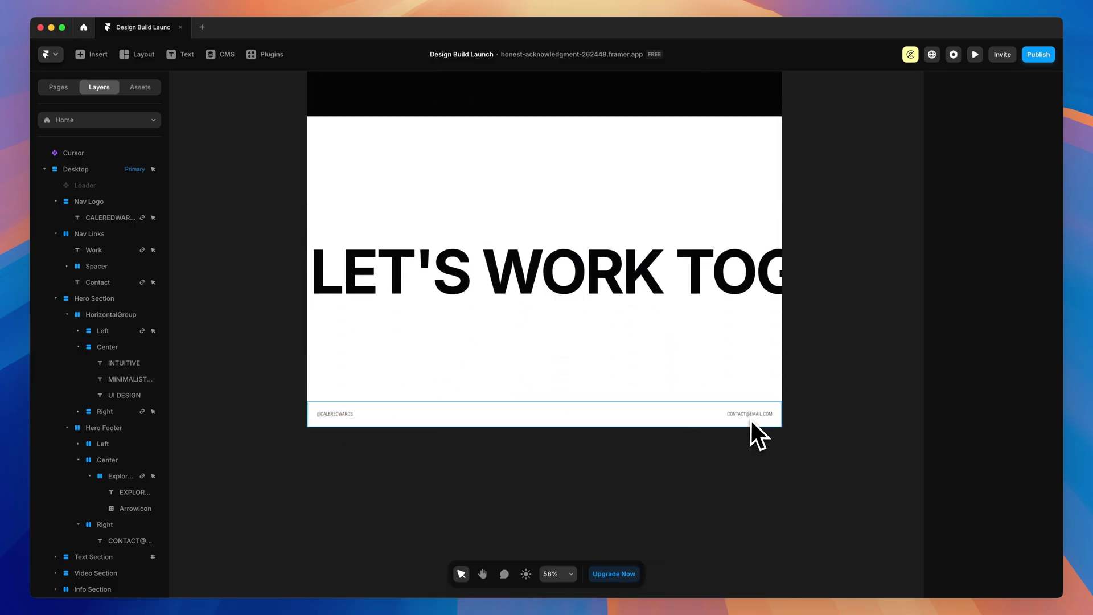
scroll(750, 419, up, 1)
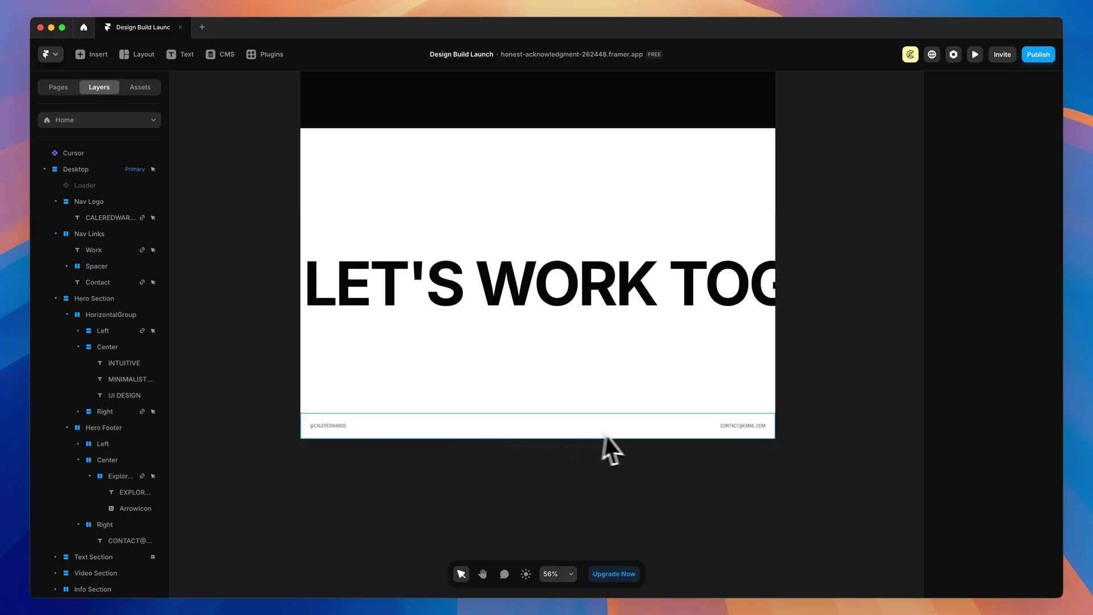
click(138, 120)
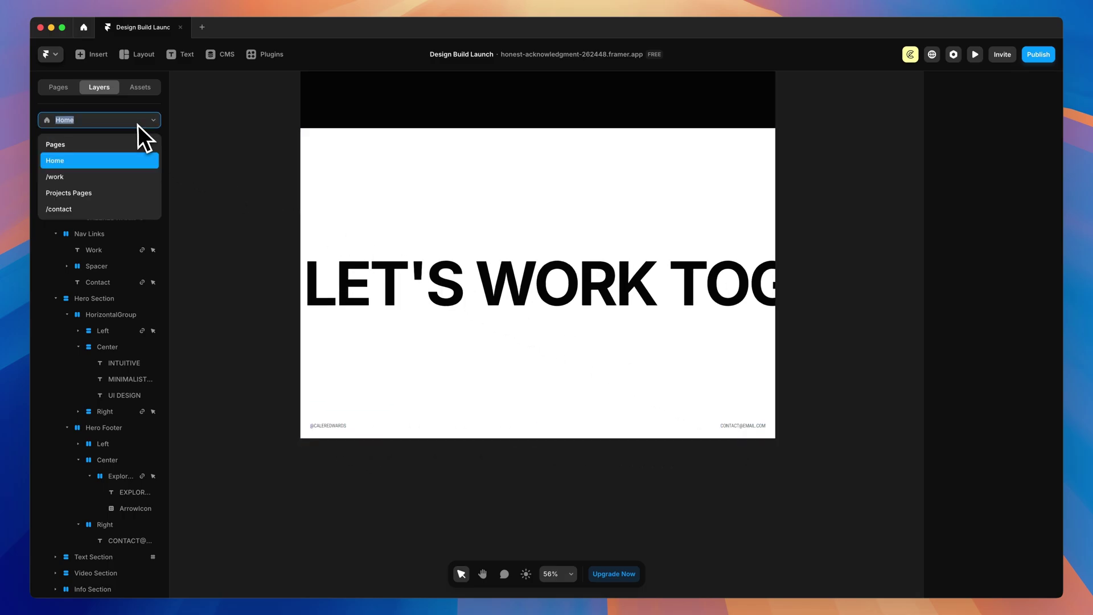
On the /work page, link the project cover image to the /work/:slug CMS project page.
click(77, 176)
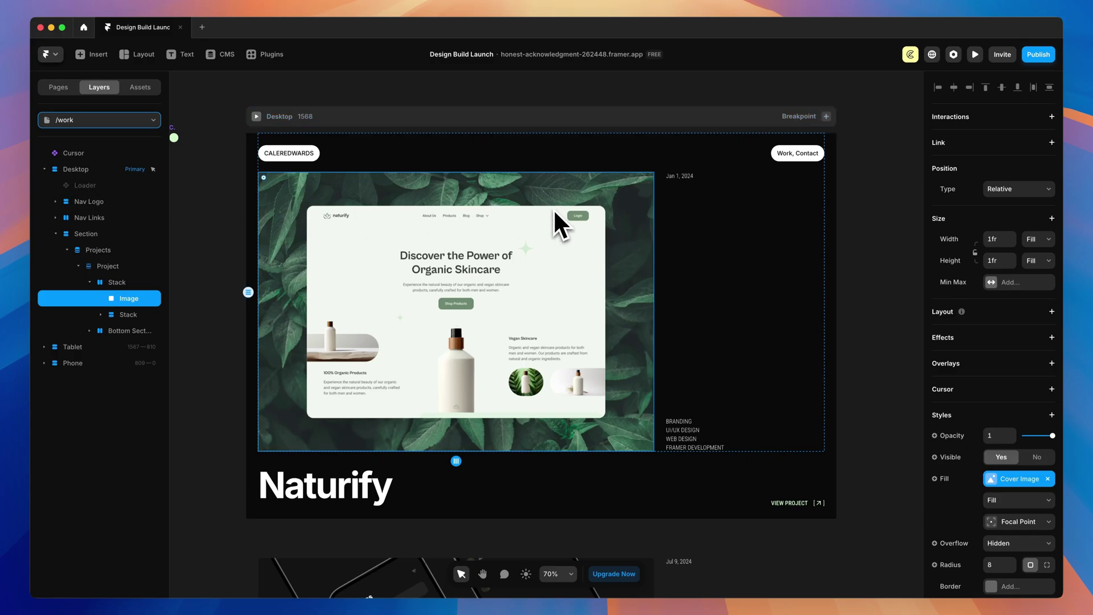
click(301, 154)
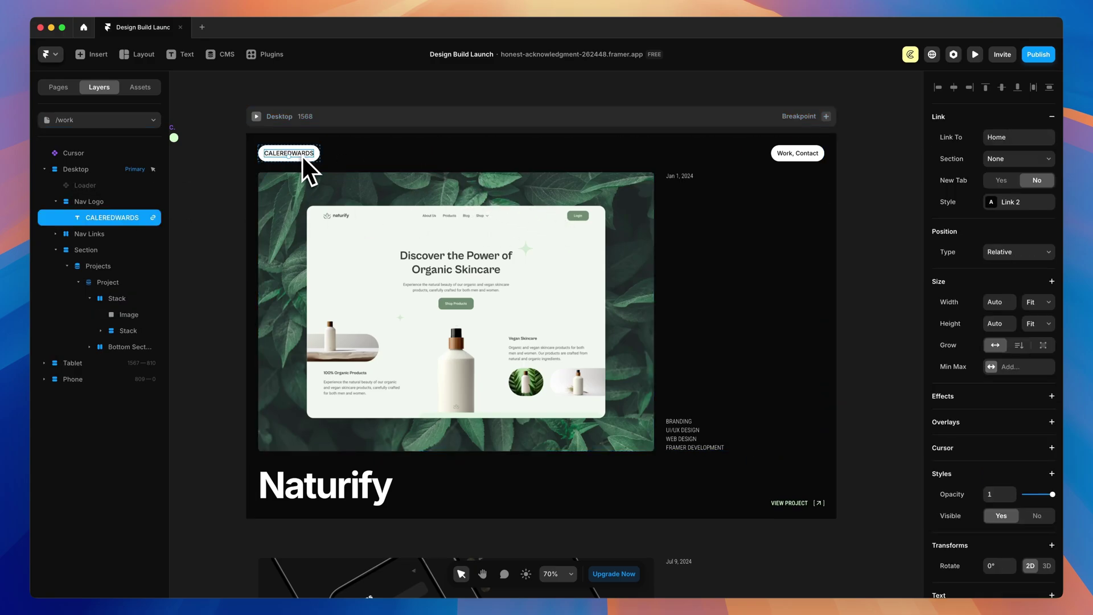
click(785, 153)
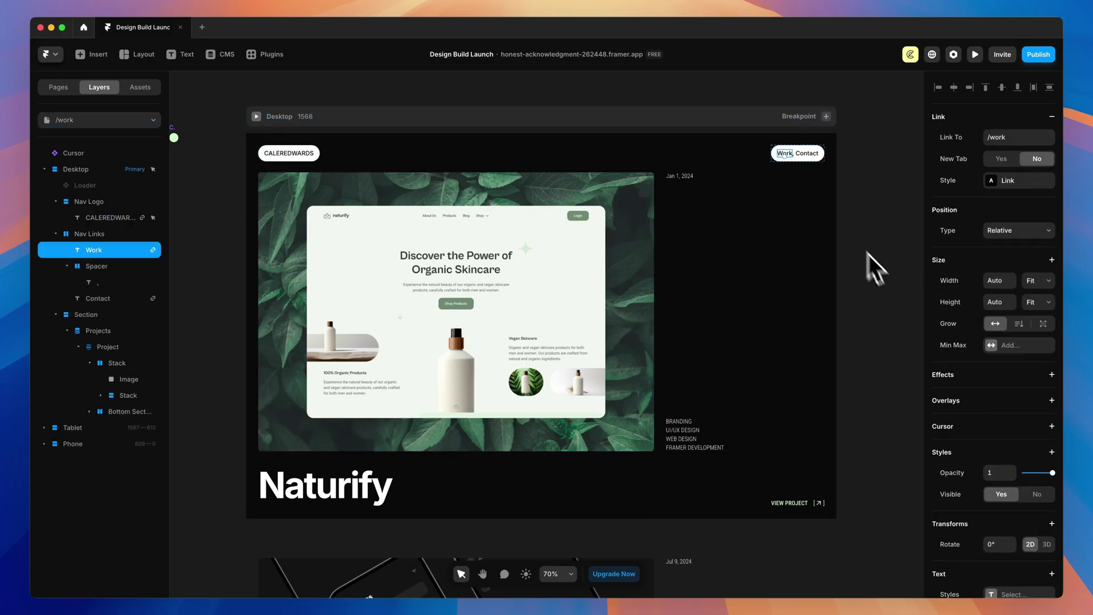
click(881, 441)
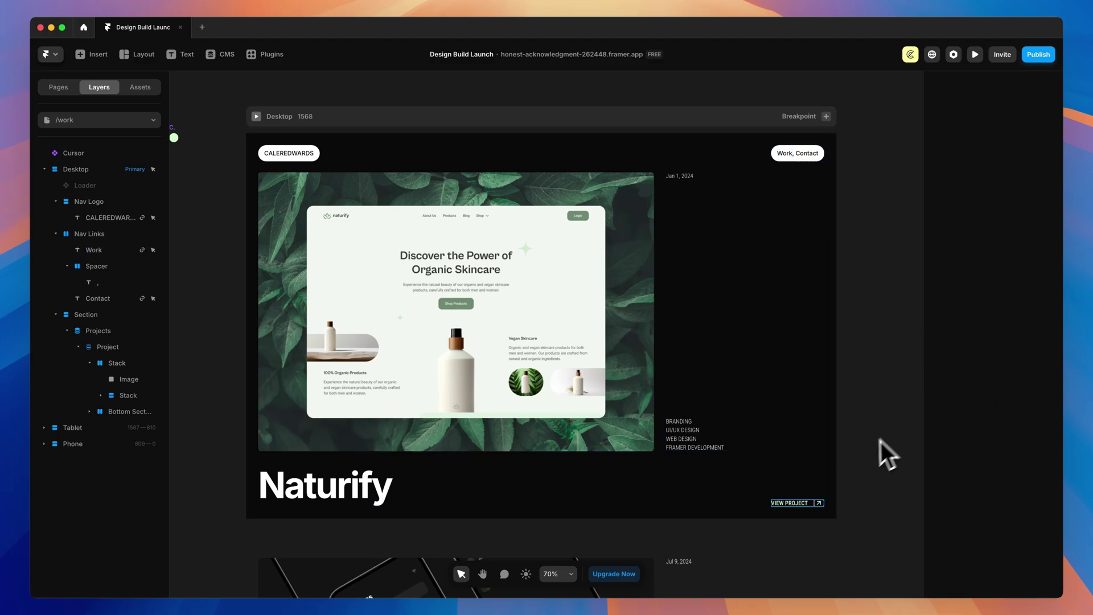
click(814, 510)
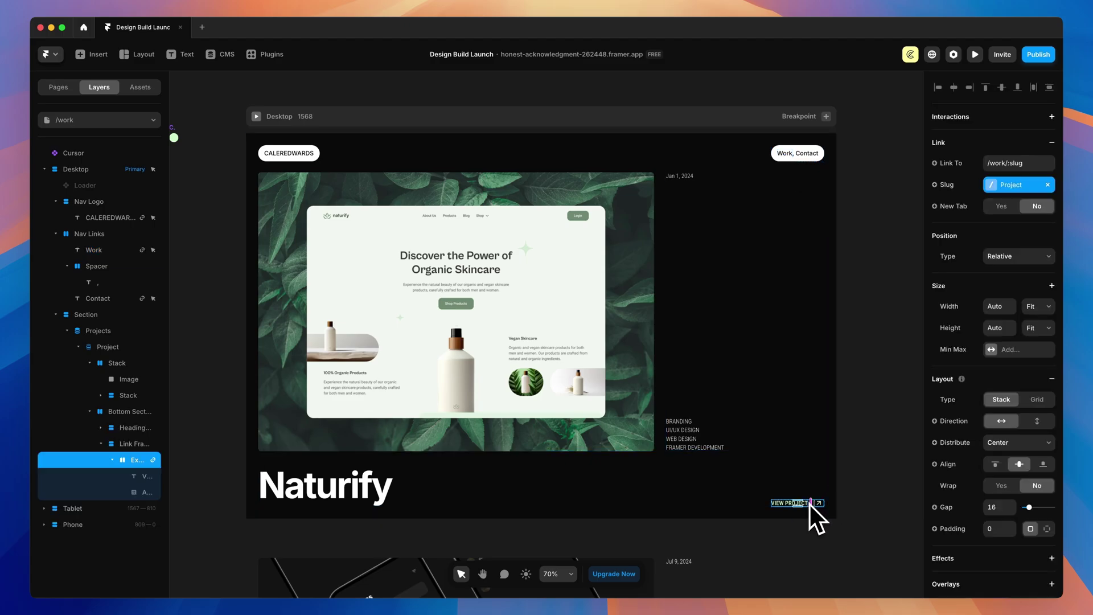
click(909, 433)
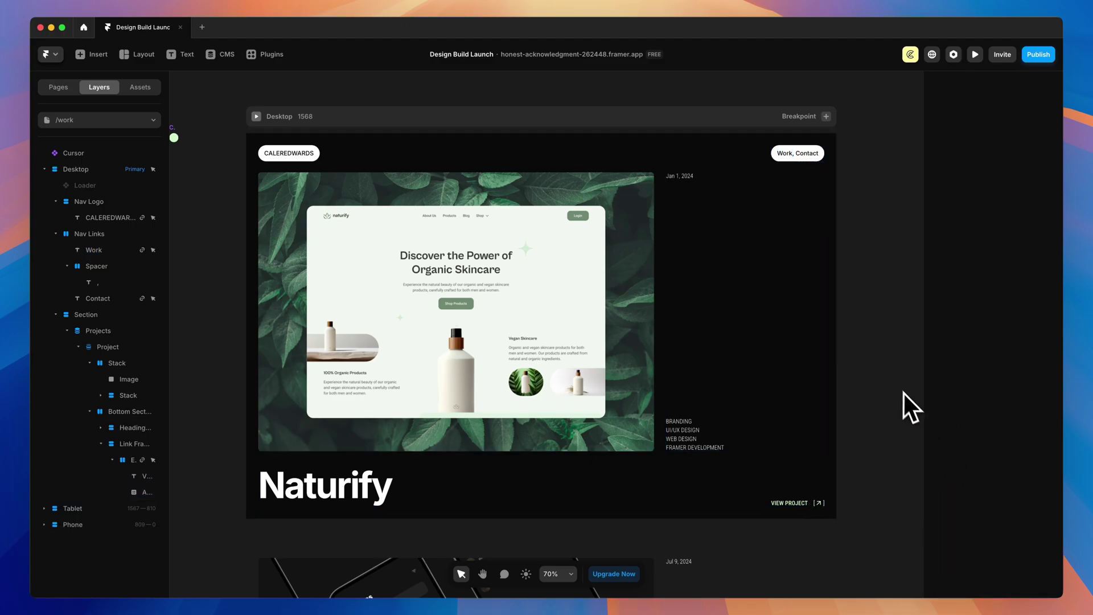
click(600, 317)
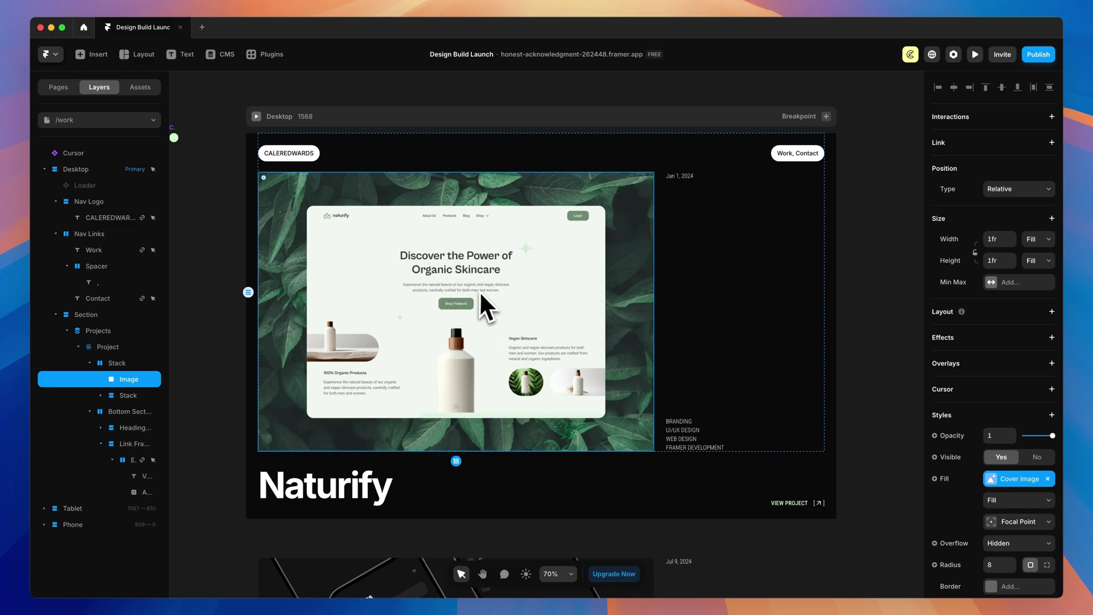
click(1051, 143)
click(1016, 165)
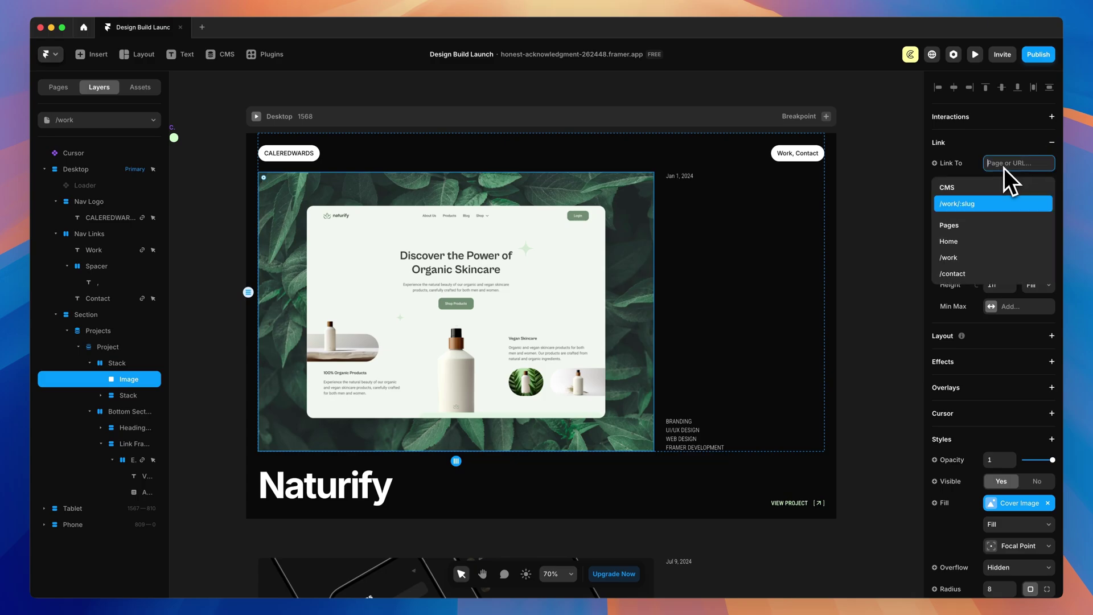
click(968, 205)
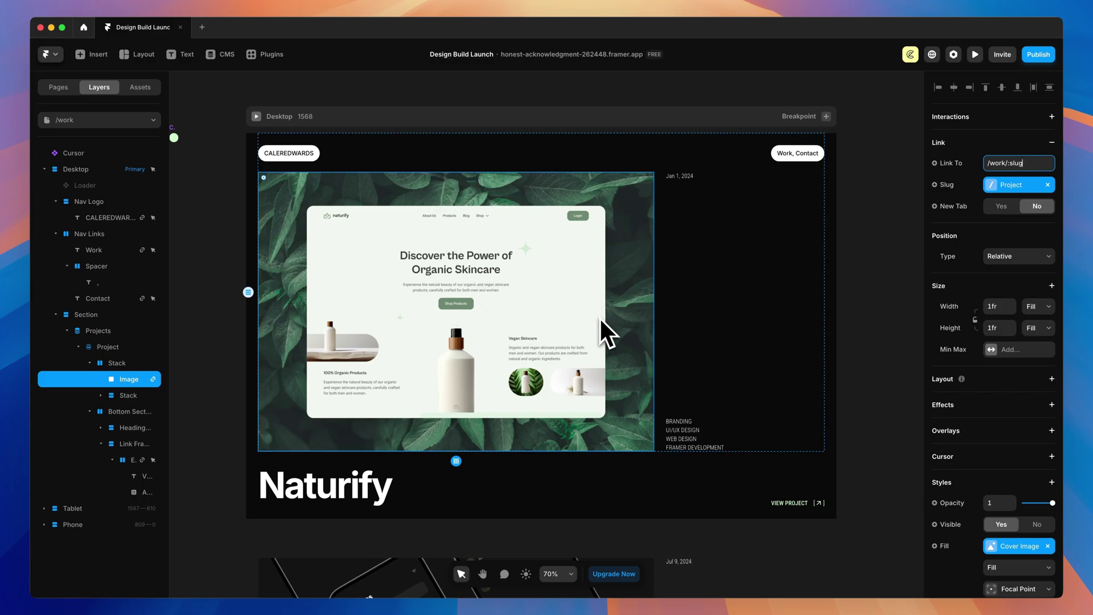
Set the cover image's custom cursor to the Cursor component's View Project variant.
click(1051, 456)
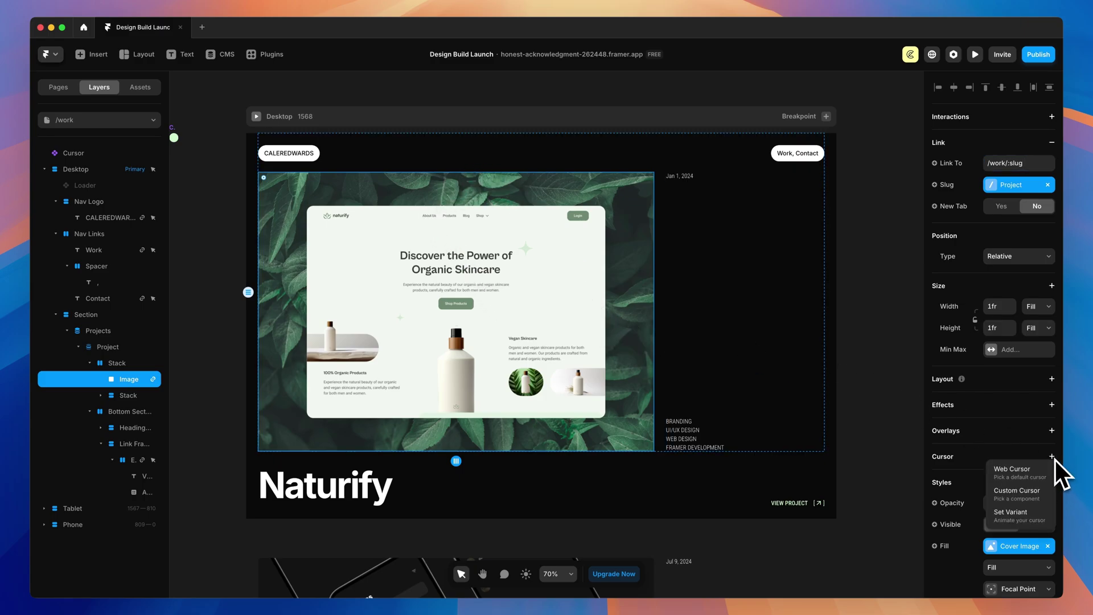
click(1019, 492)
click(878, 513)
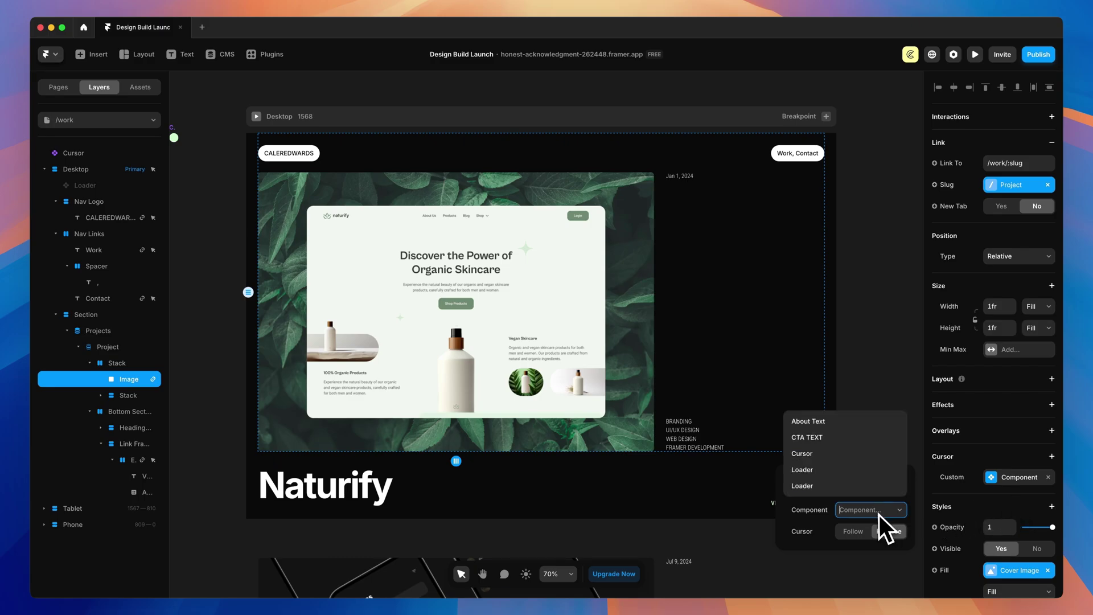
click(826, 454)
click(891, 528)
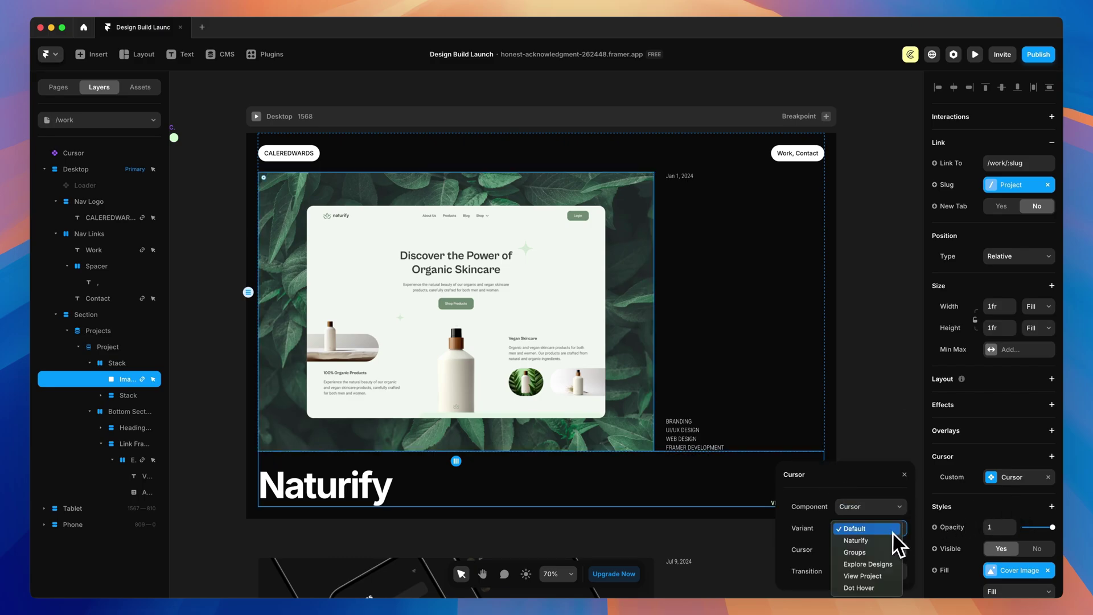
click(873, 577)
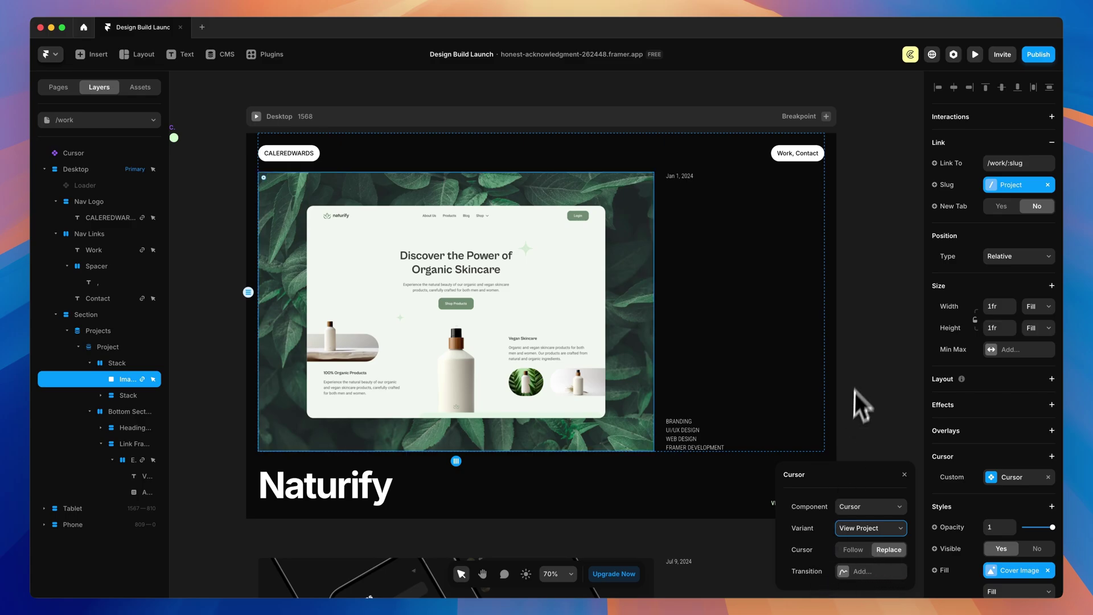
Preview the Work page and click the image to open the Naturify project page.
click(974, 54)
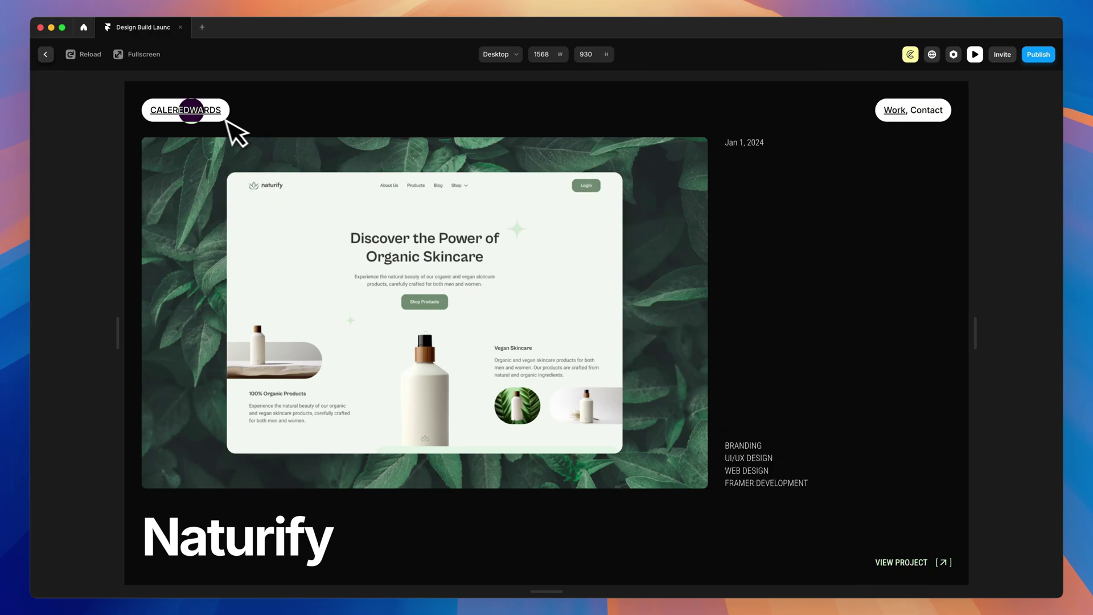
click(540, 302)
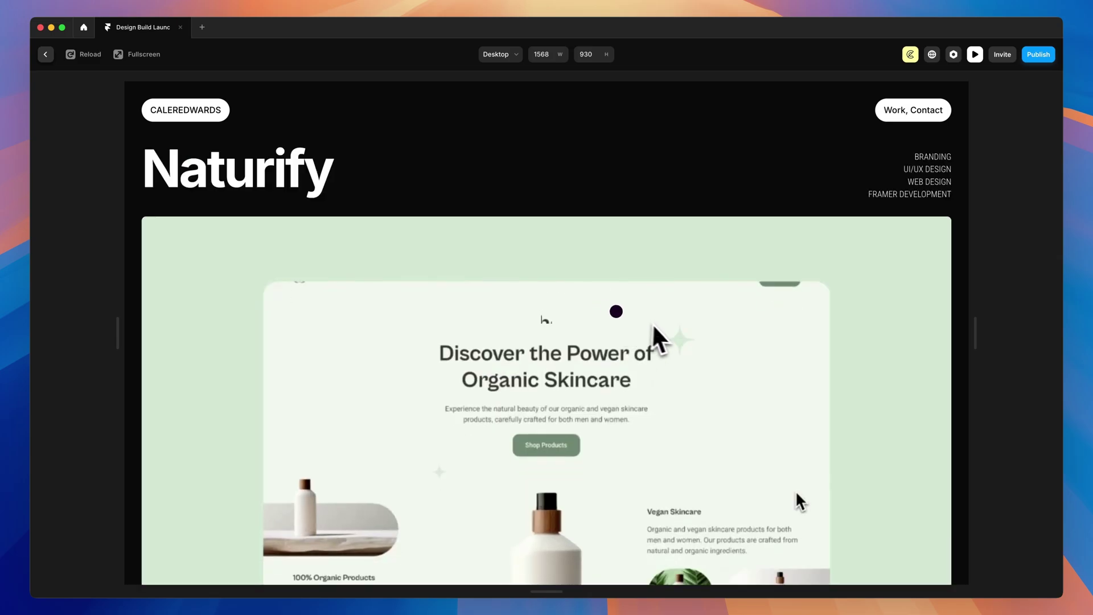
scroll(651, 323, down, 3)
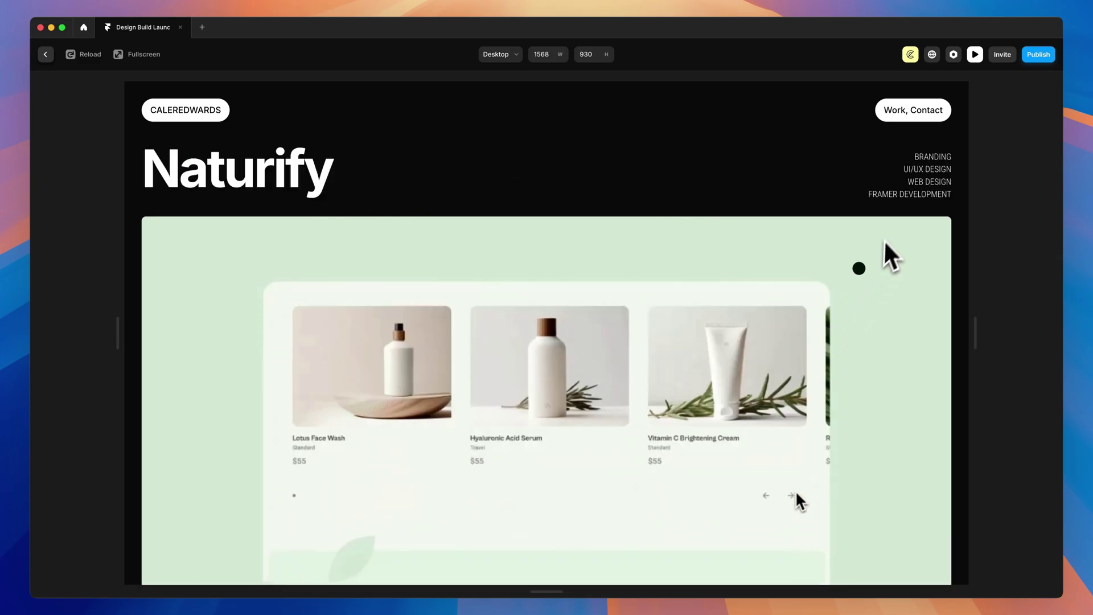
Close the preview, scroll down the Naturify page, and pick the 4pixels project page from the list.
key(Escape)
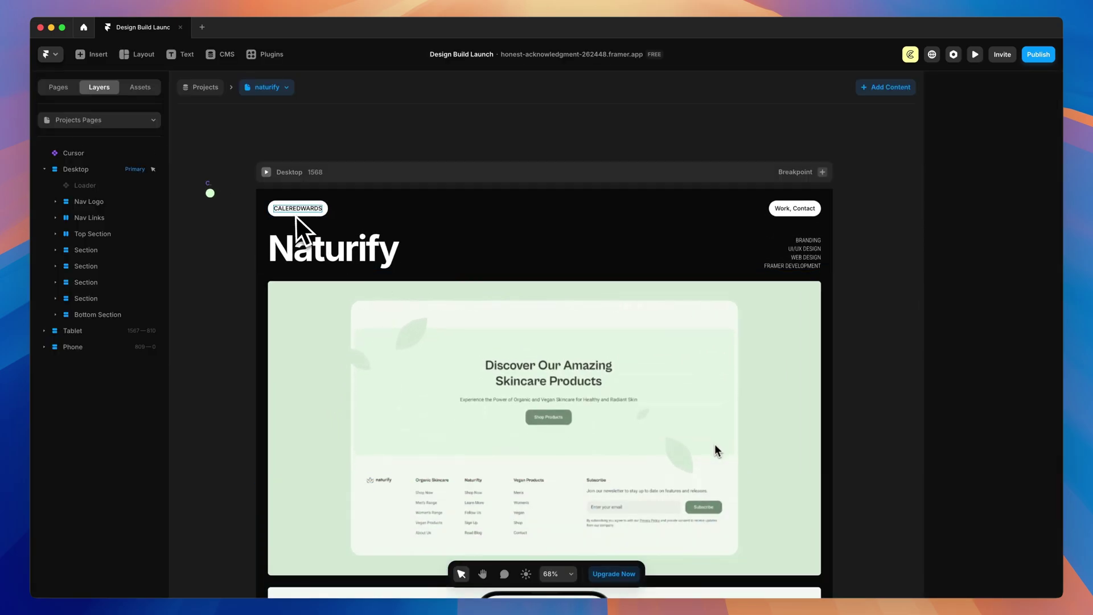
scroll(766, 228, down, 10)
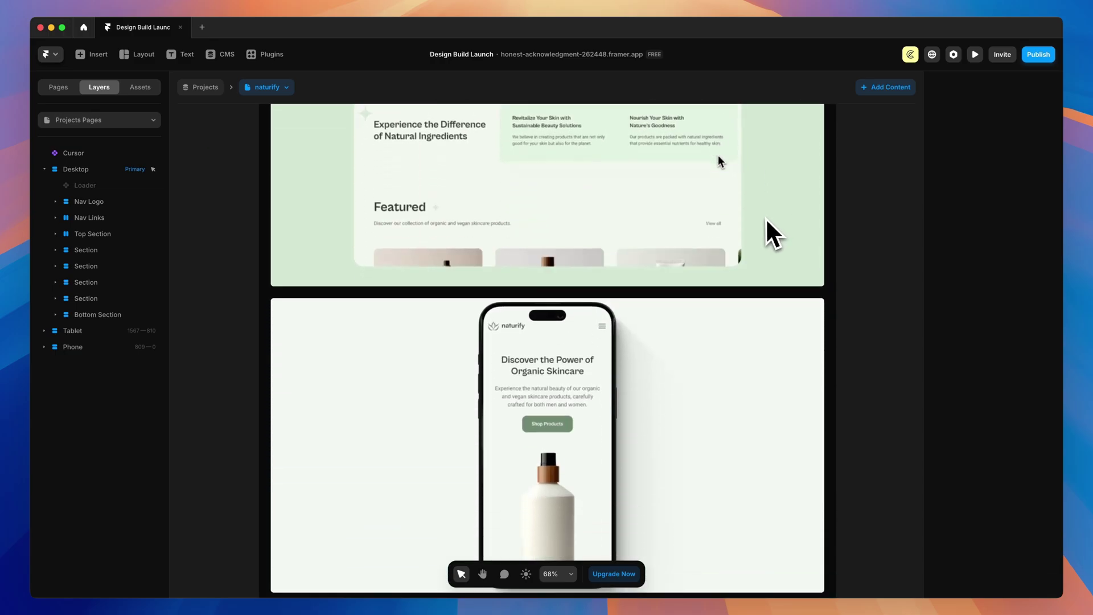
scroll(765, 216, down, 10)
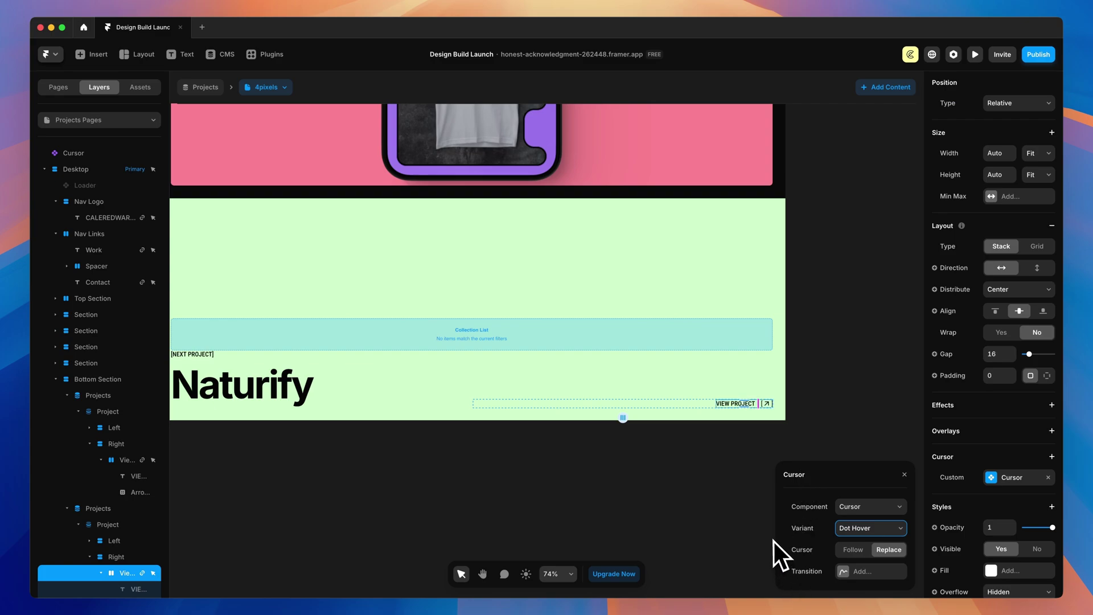
click(262, 87)
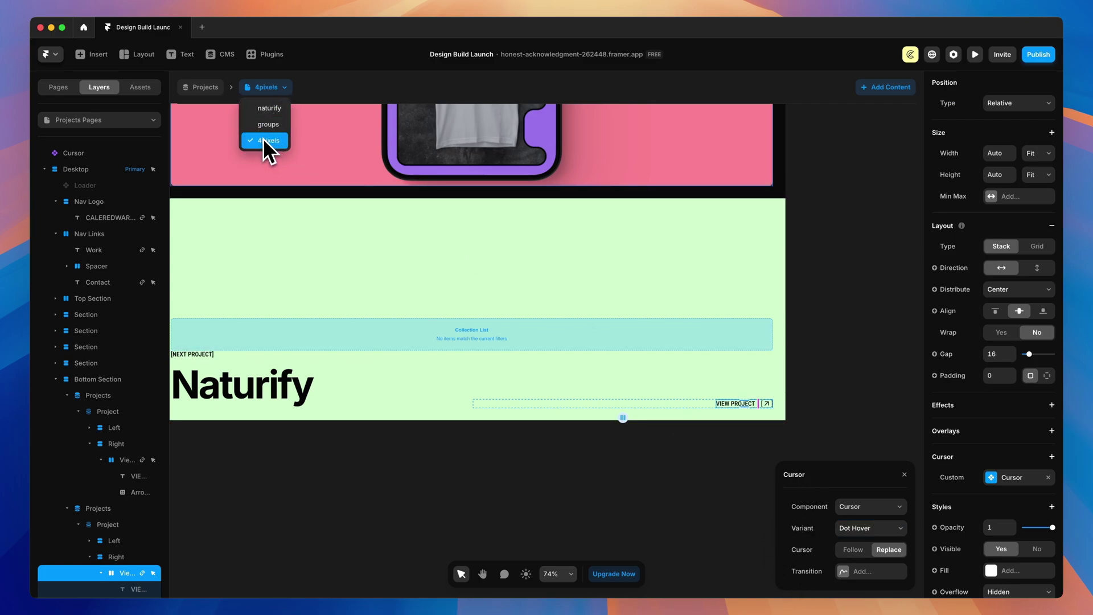
click(263, 140)
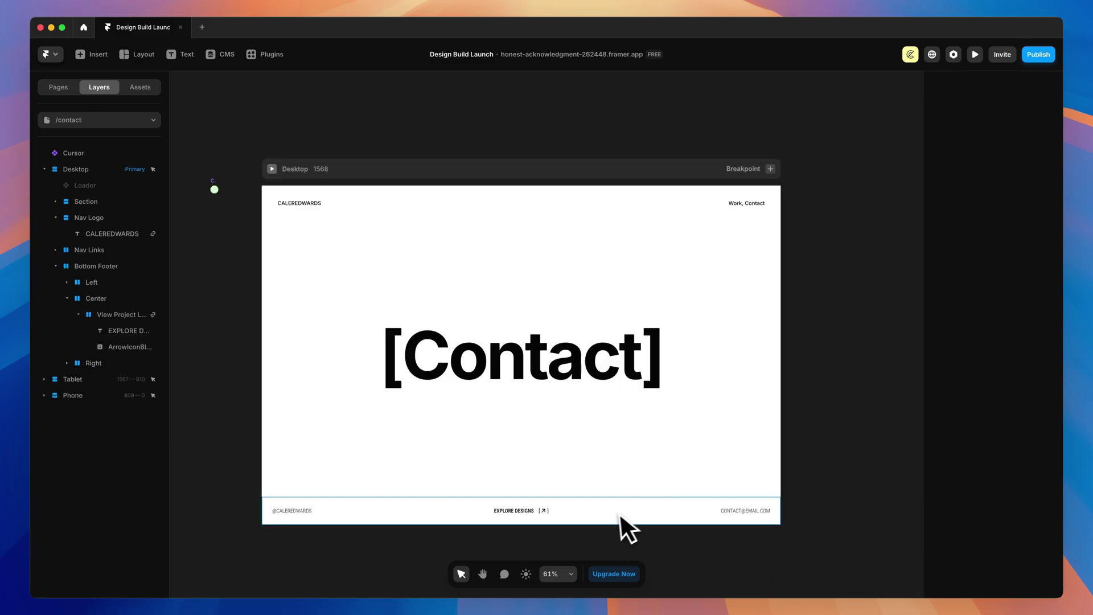
Select the footer EXPLORE DESIGNS link, the CALEREDWARDS logo, and the Work and Contact nav links.
click(539, 514)
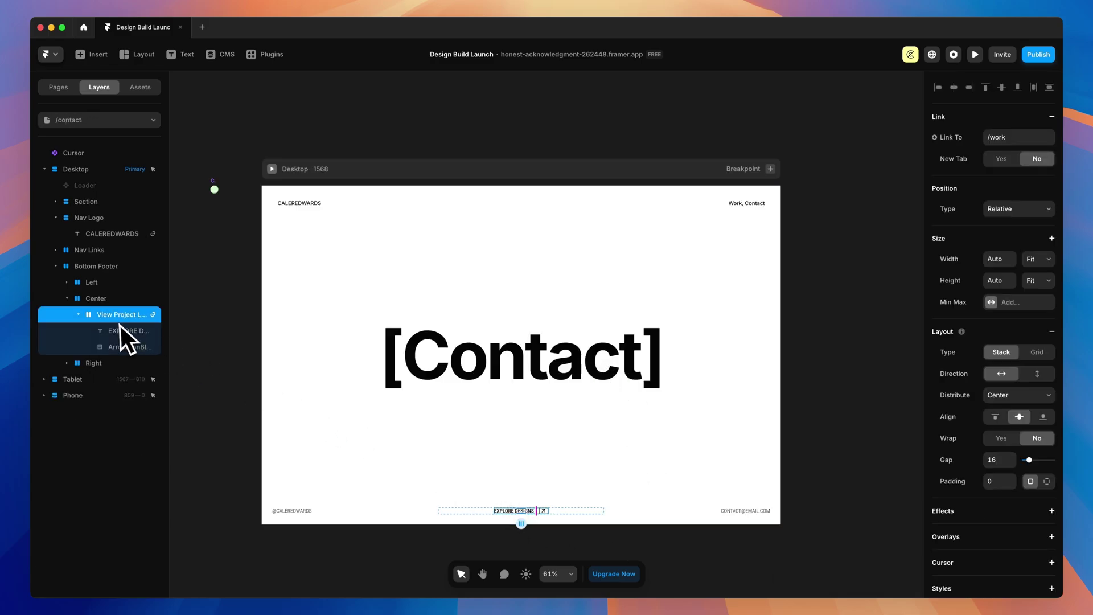
shift+click(299, 205)
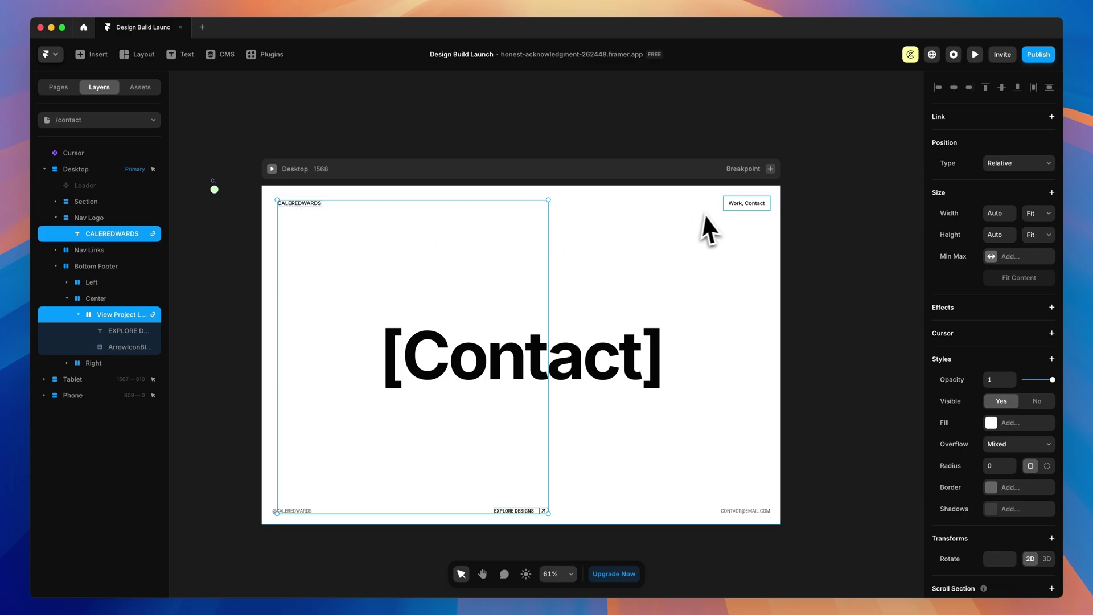
shift+click(734, 203)
shift+click(756, 204)
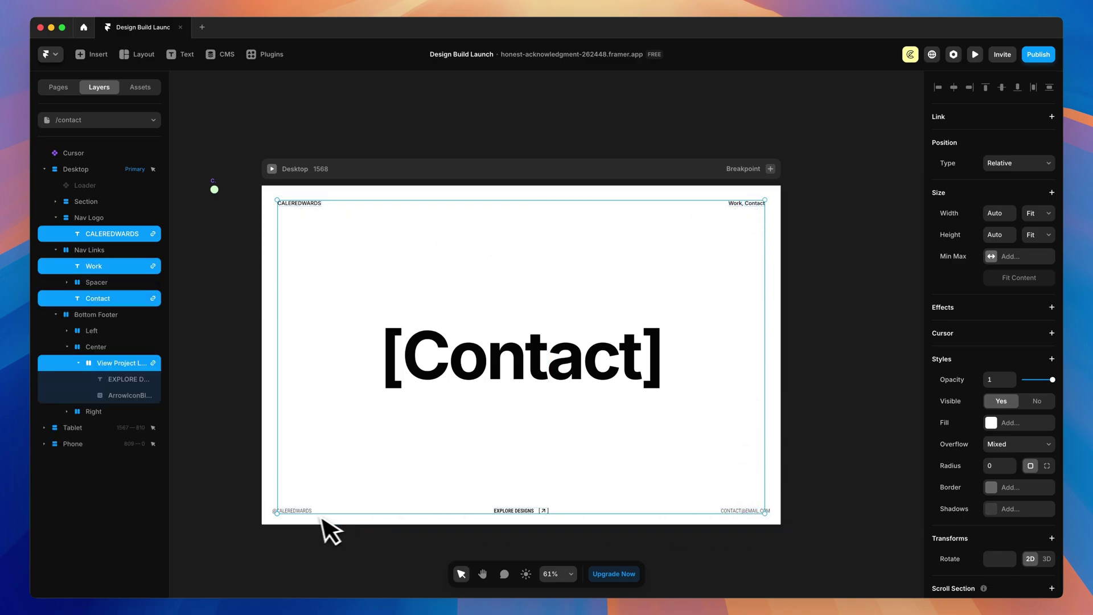
Give the selection the Cursor component's Dot Hover custom cursor, then check it in preview.
scroll(1026, 304, down, 3)
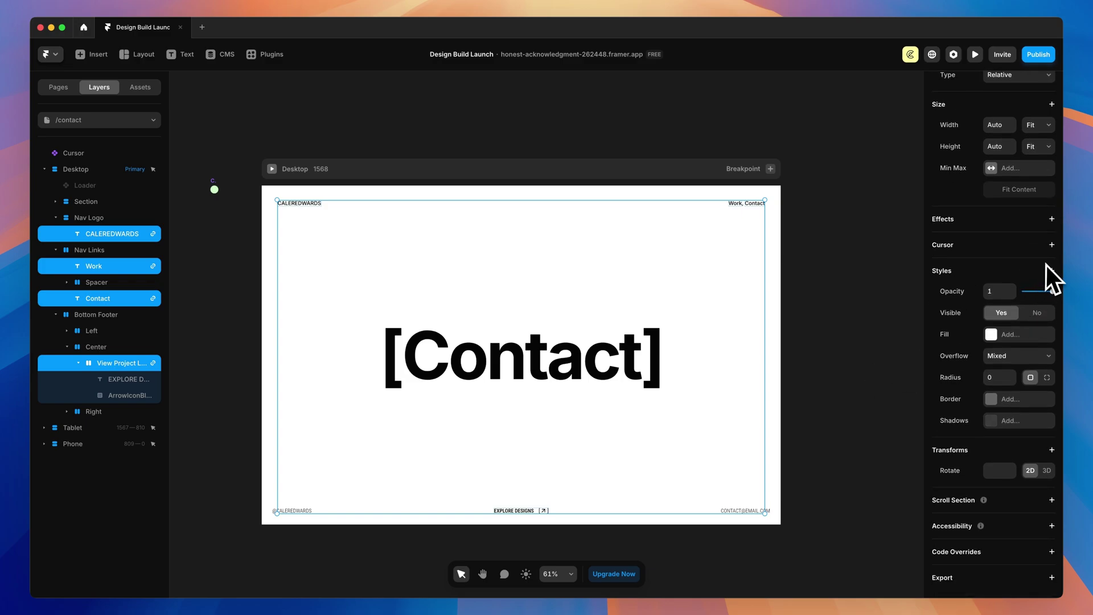
click(1051, 245)
click(1021, 280)
click(896, 298)
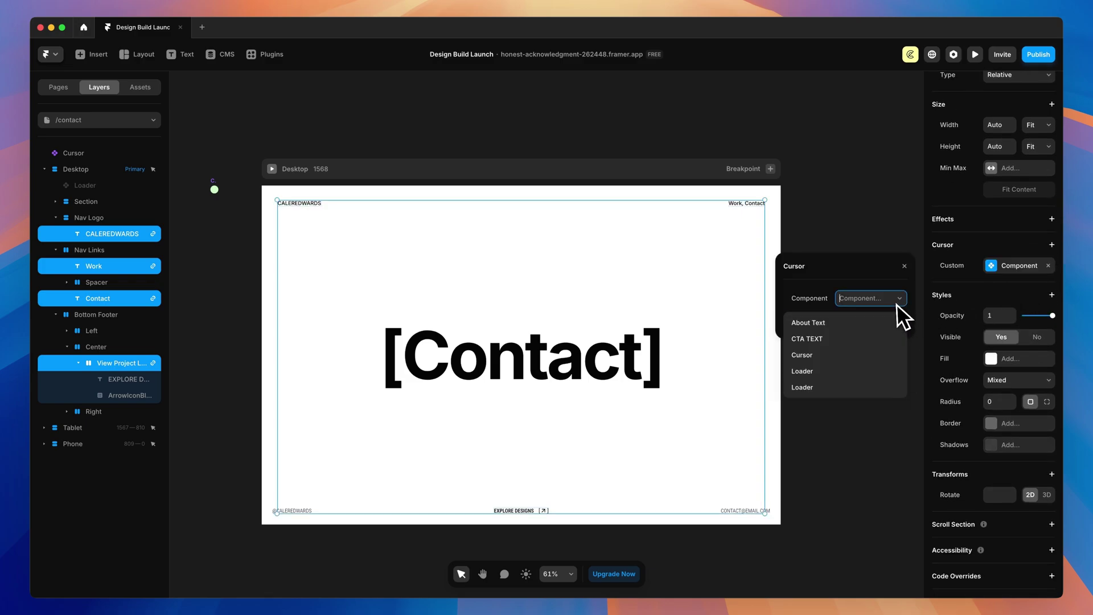
click(825, 354)
click(874, 322)
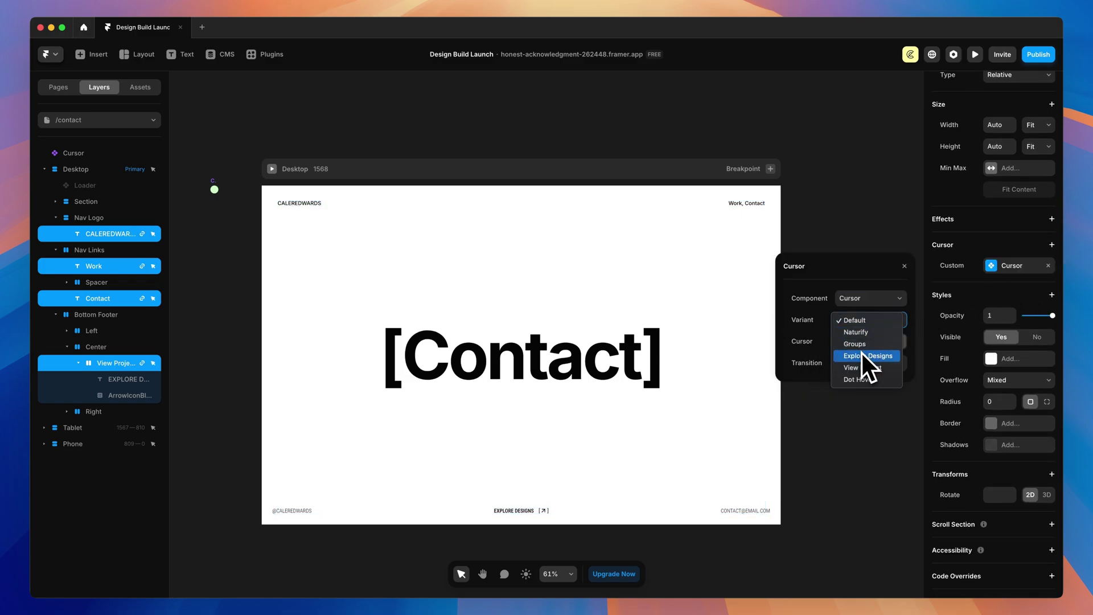
click(856, 378)
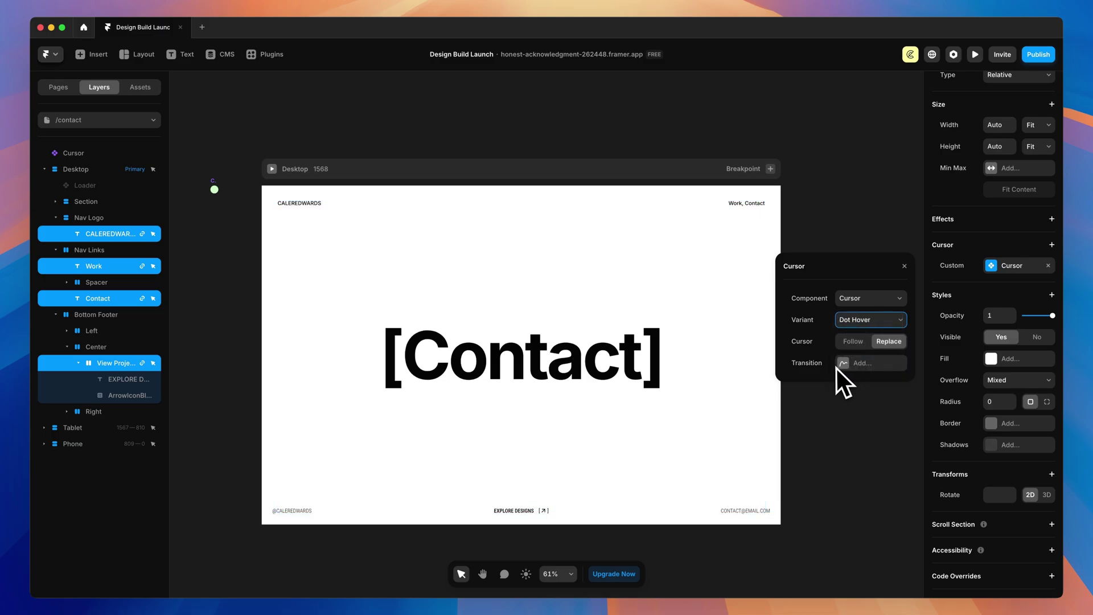
click(836, 436)
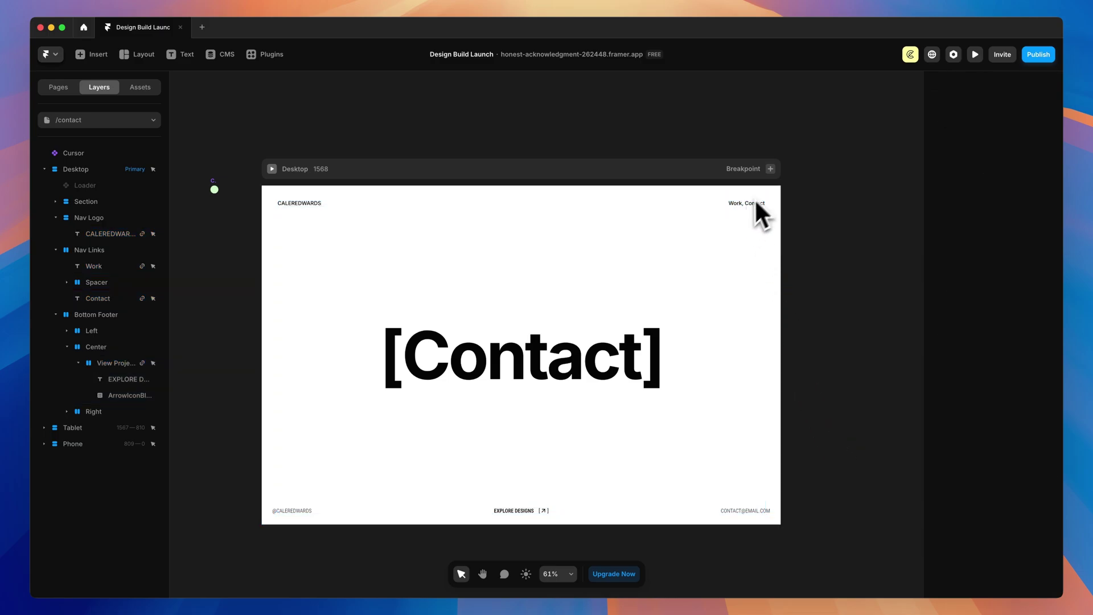
click(975, 54)
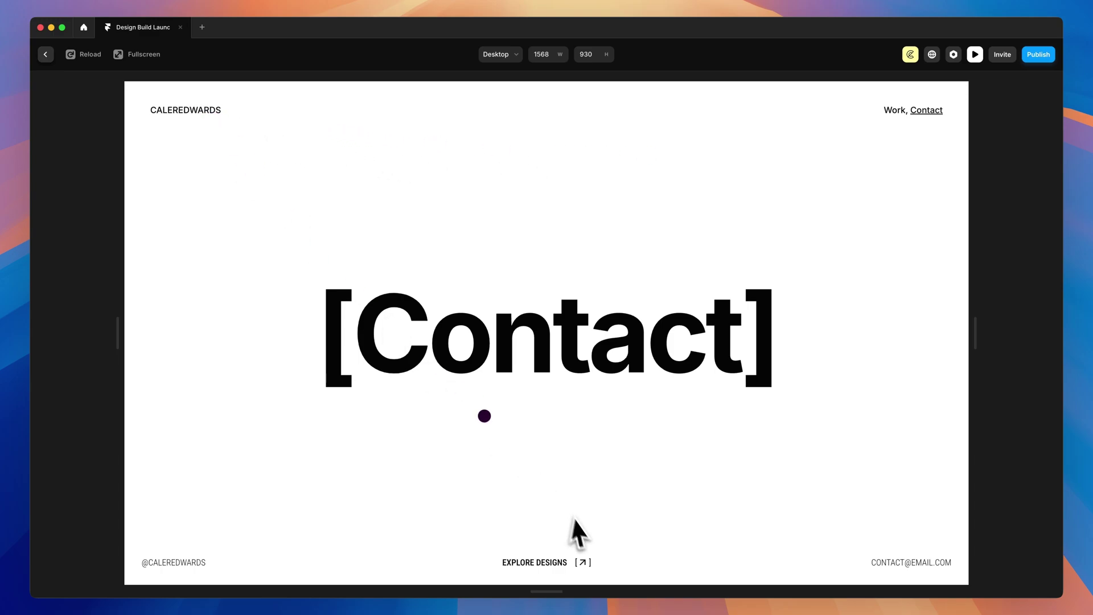
key(Escape)
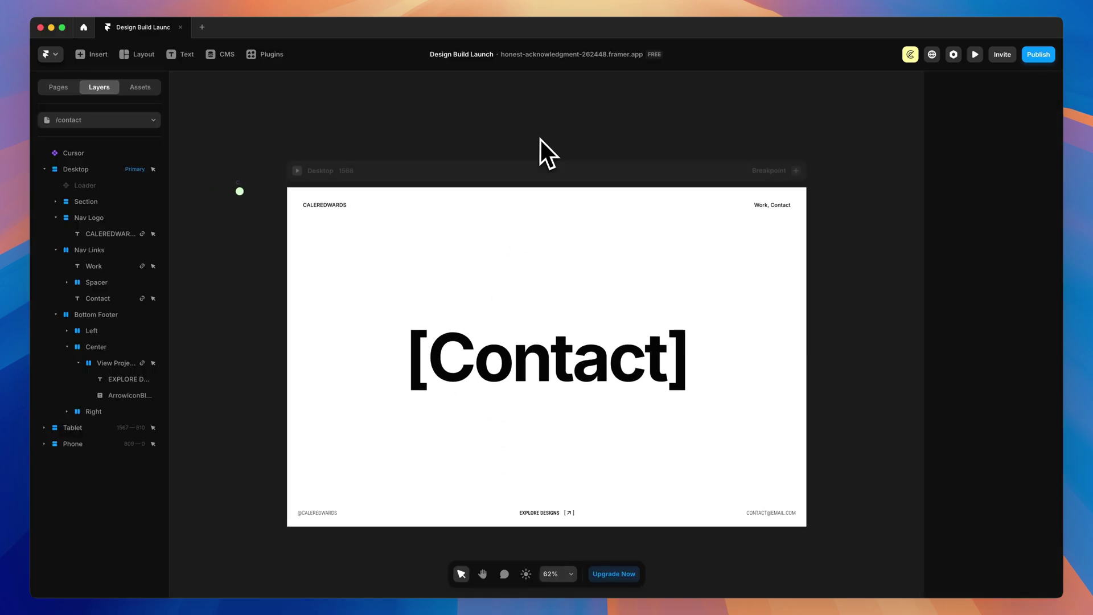
scroll(603, 145, down, 2)
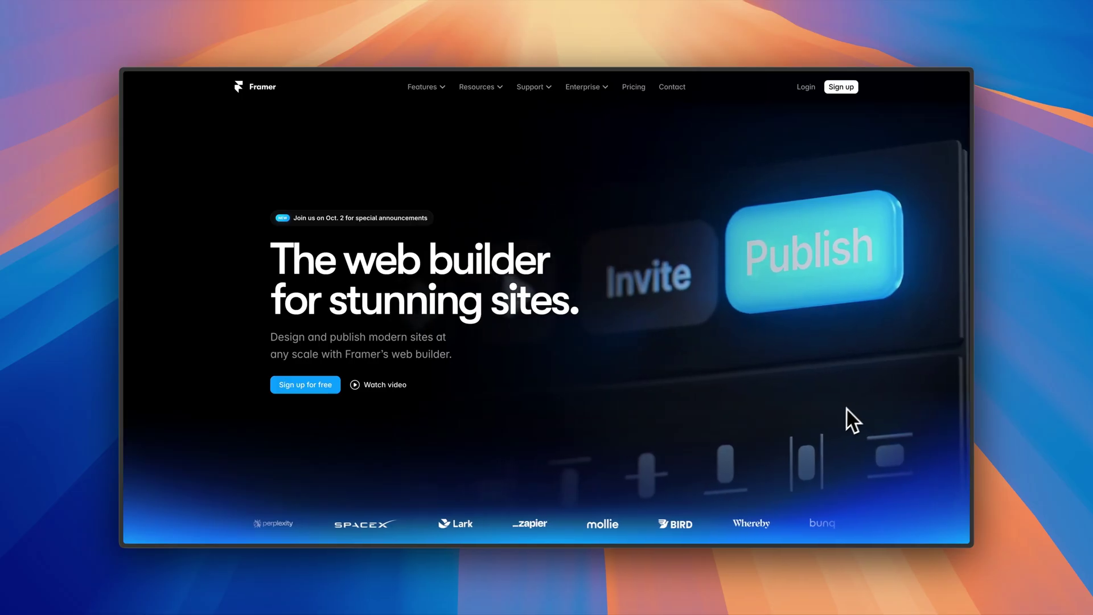
scroll(859, 407, down, 5)
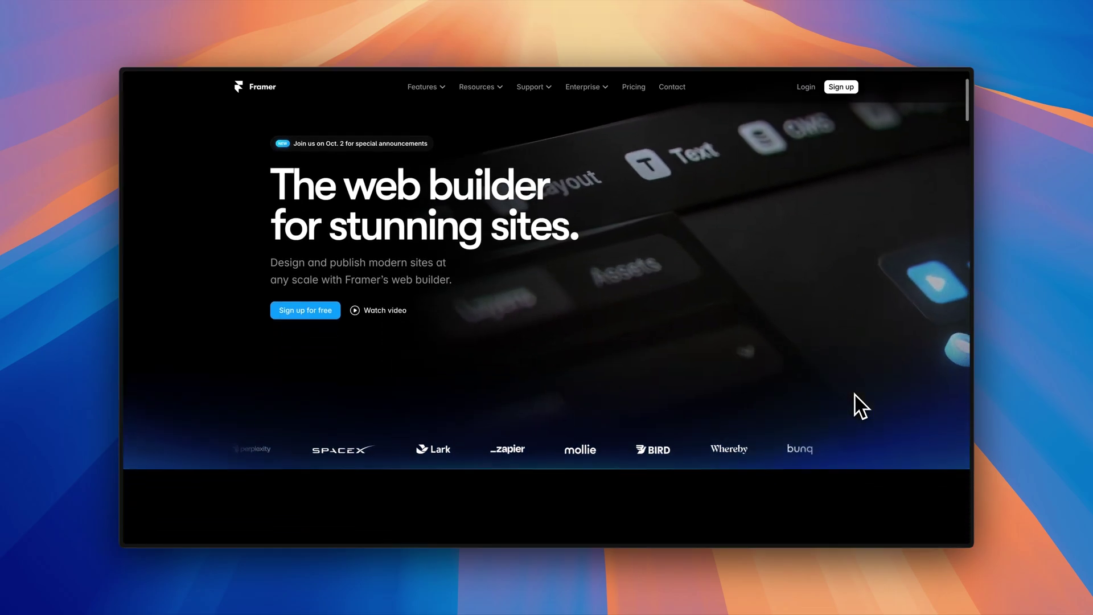
scroll(861, 412, down, 8)
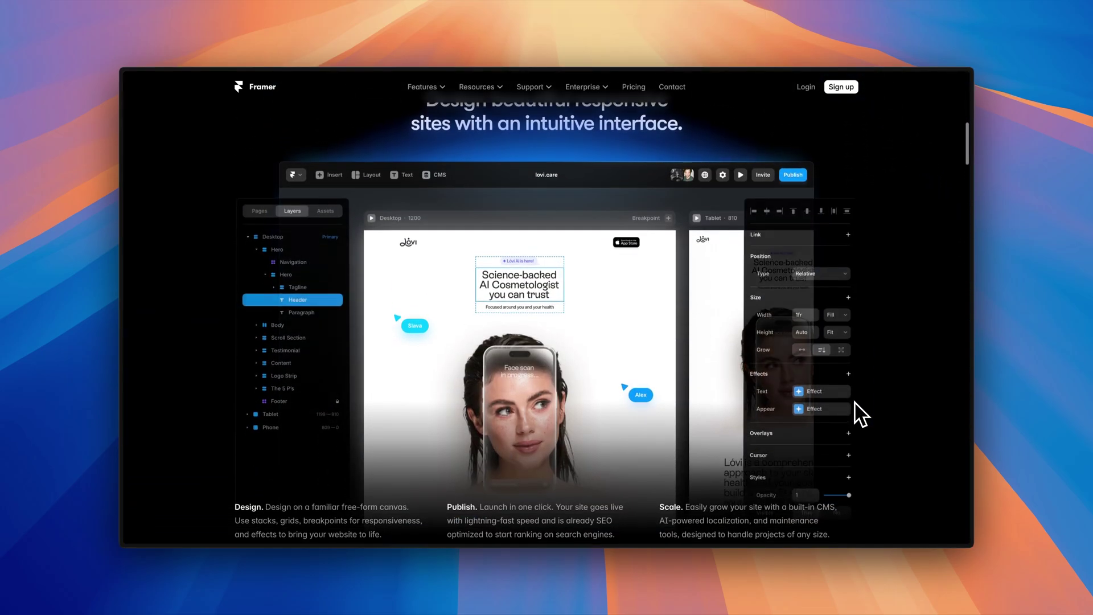
scroll(546, 308, down, 15)
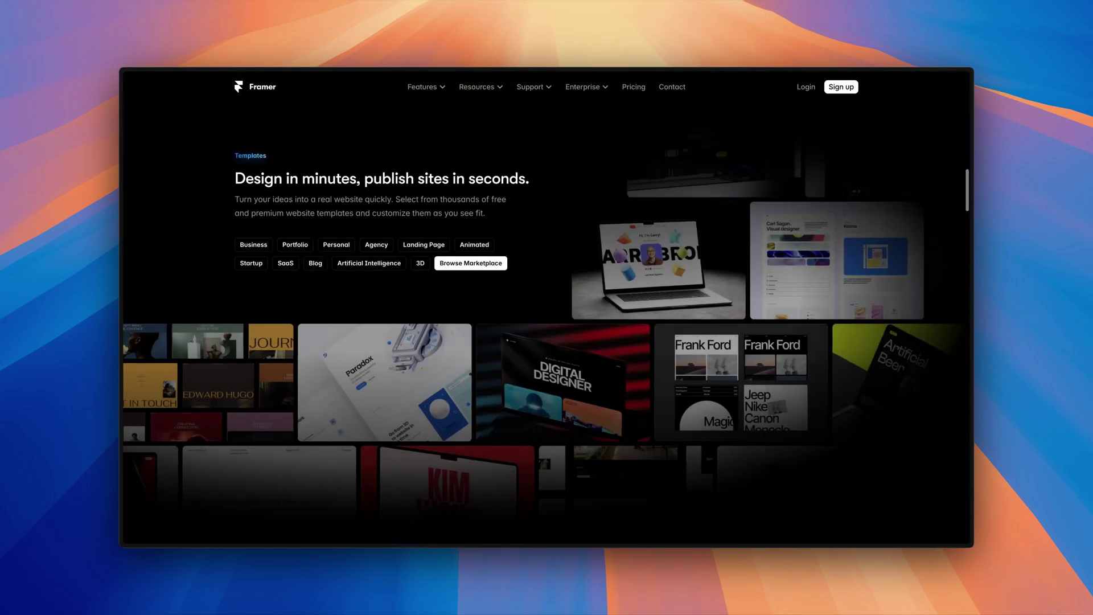